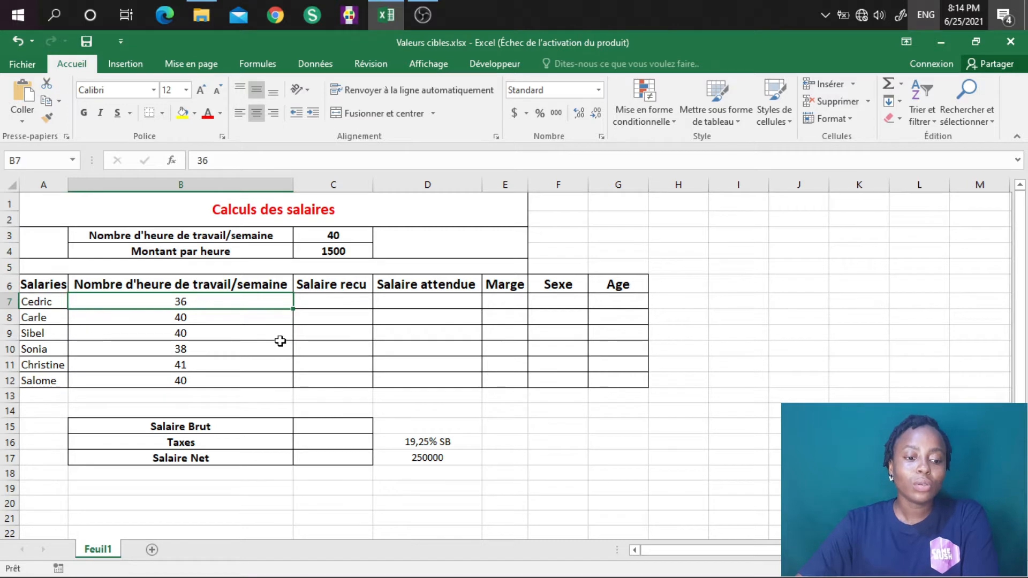
Enter the formula =C3*C4 in cell D7 to calculate the first employee's expected salary.
left_click(431, 305)
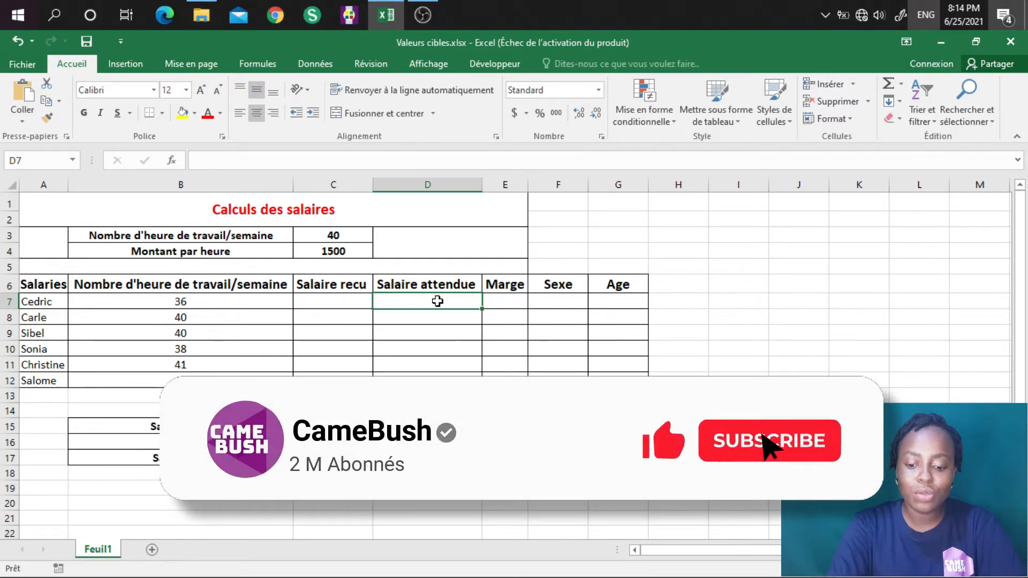
type("=")
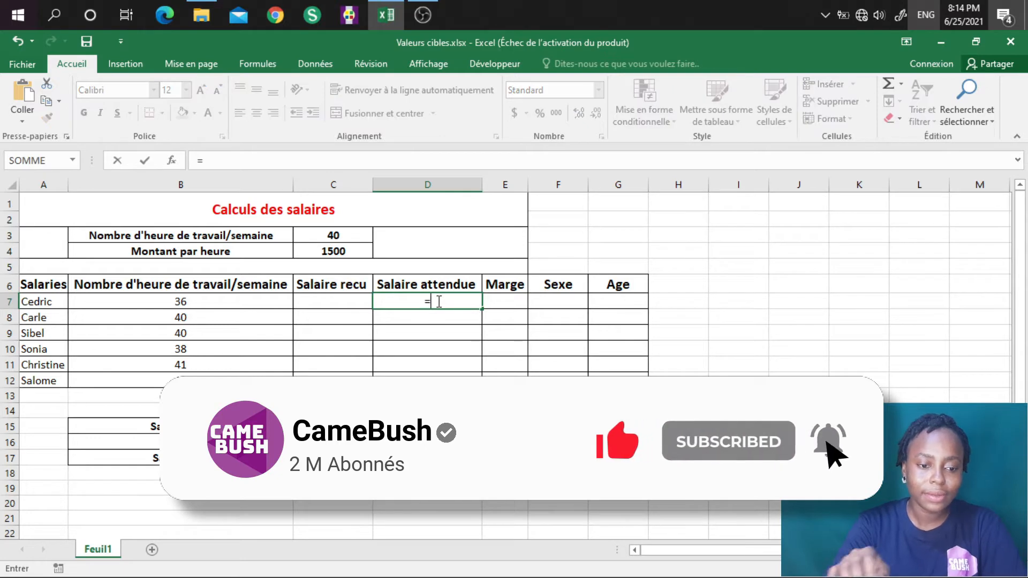
left_click(342, 236)
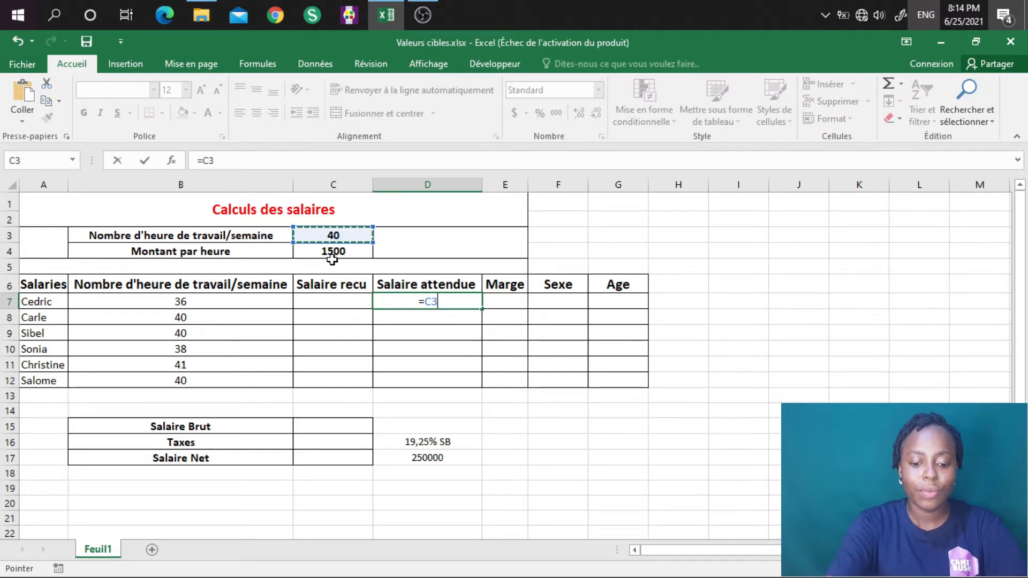
type("*")
left_click(332, 256)
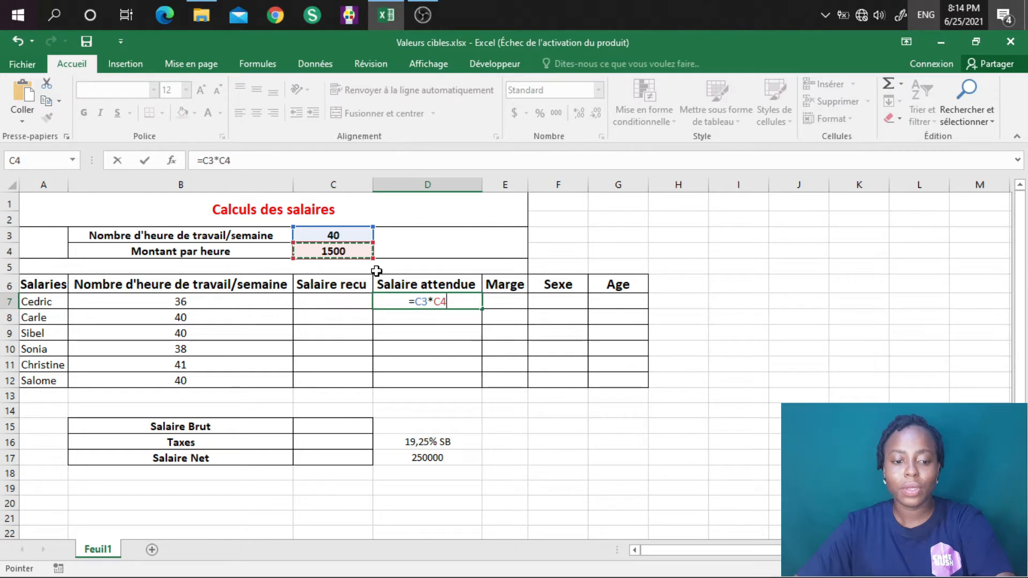
key("Return")
Fill the expected-salary formula with relative references from D7 down through D12.
left_click(442, 301)
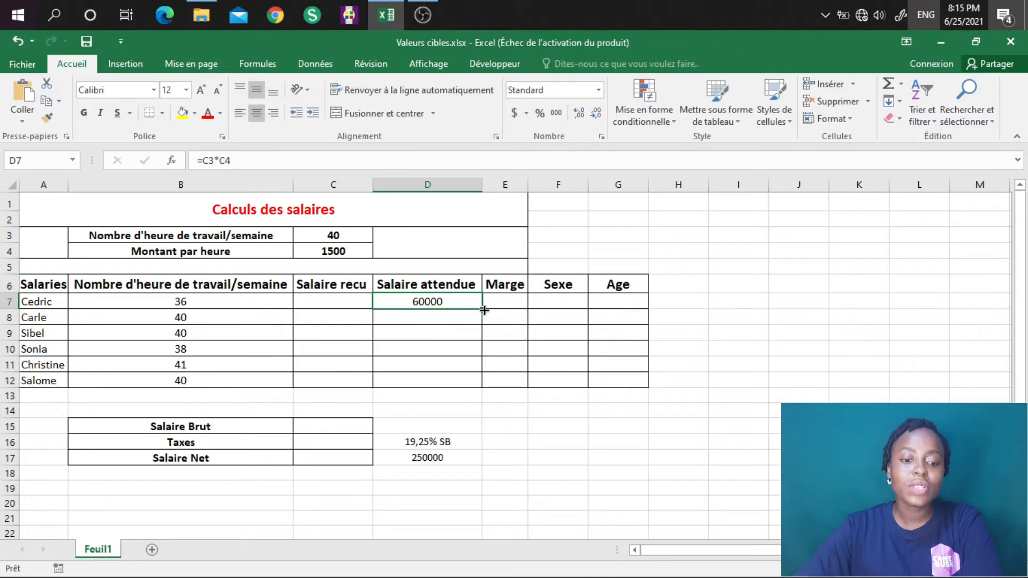
left_click_drag(480, 309, 469, 383)
left_click(448, 304)
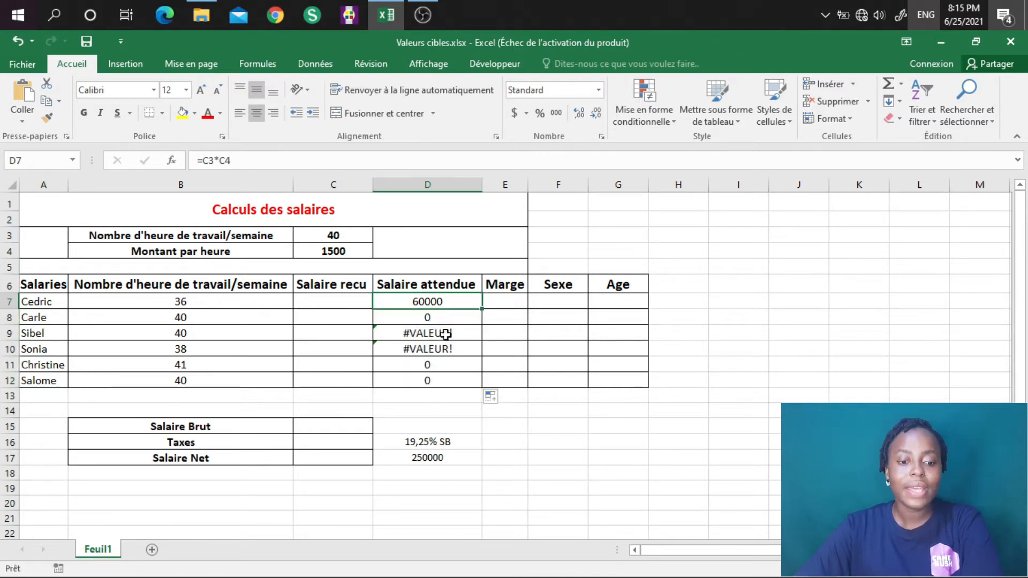
Inspect the copied formulas in the Salaire attendue column to see how their cell references shifted from D7.
left_click(420, 319)
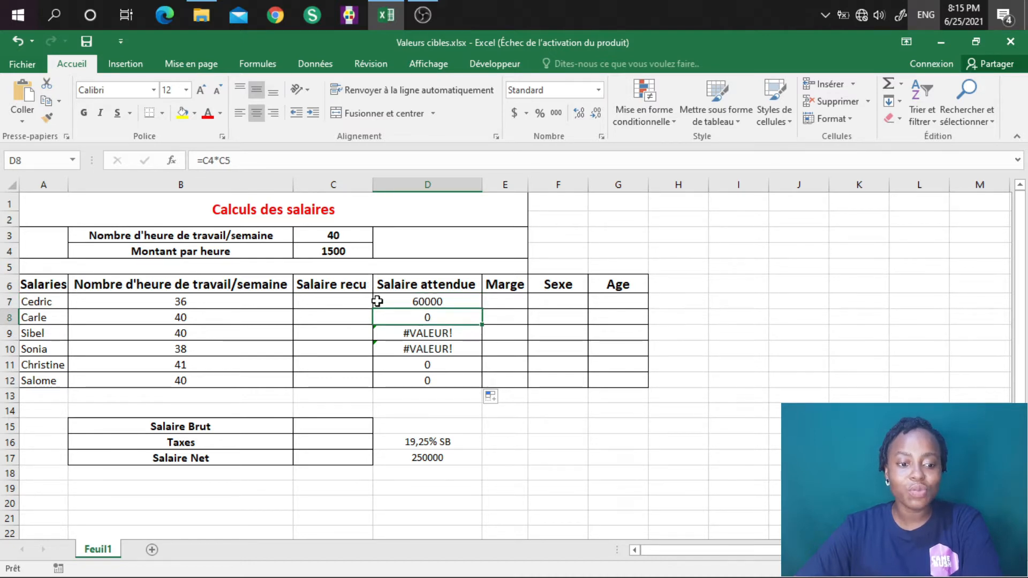
left_click(420, 335)
left_click(423, 349)
left_click(425, 380)
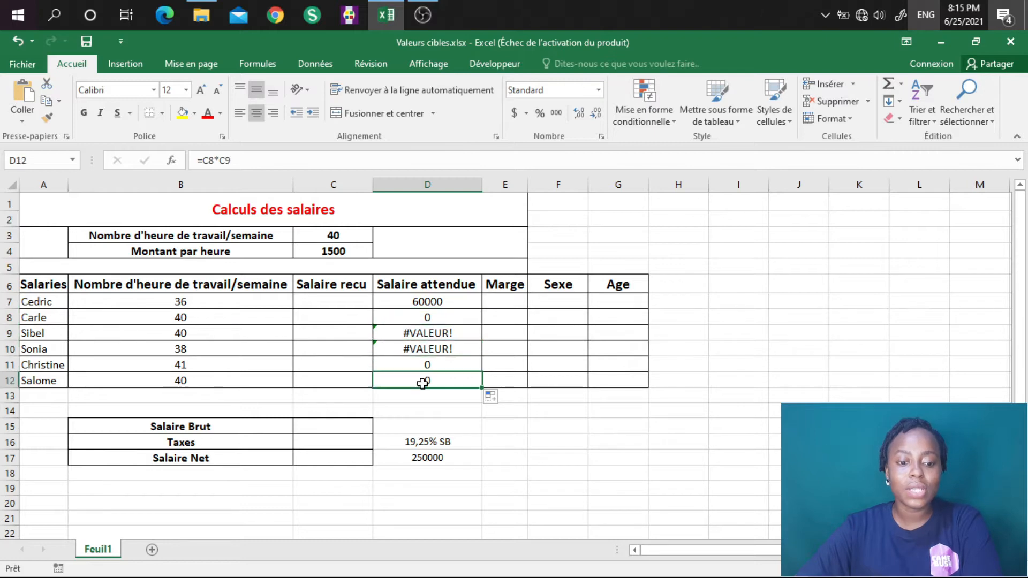
left_click(427, 363)
left_click(427, 333)
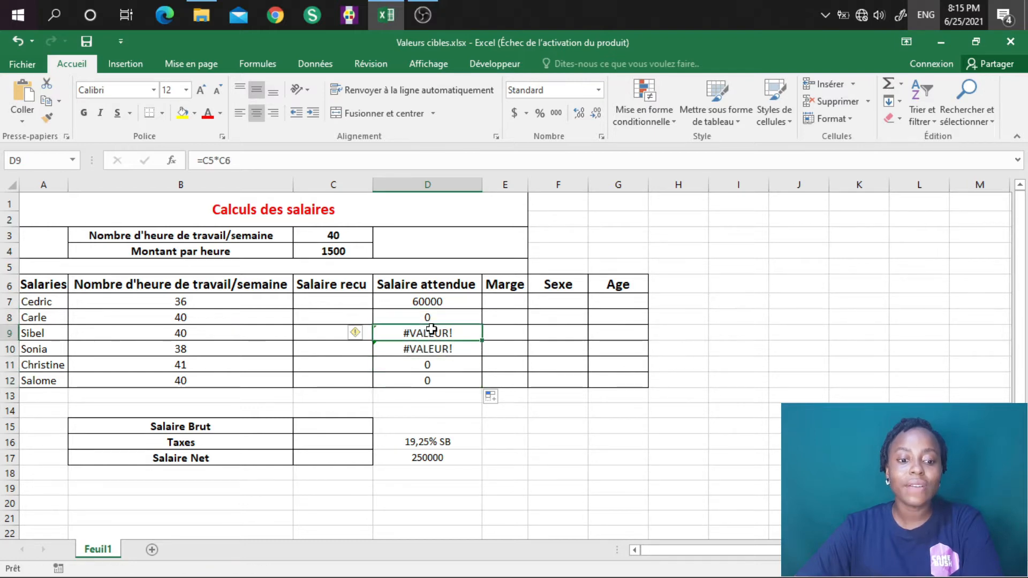
left_click(431, 301)
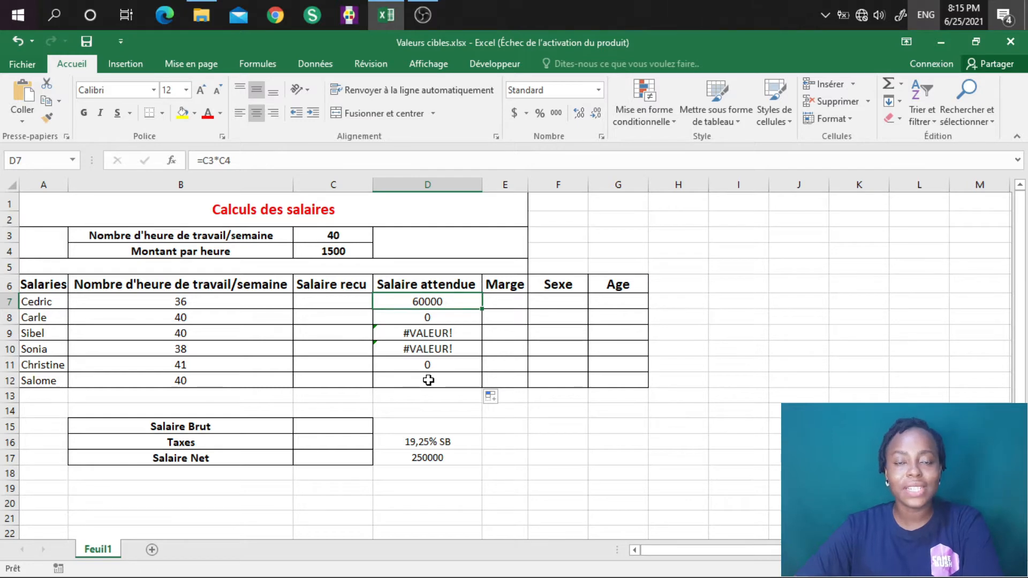
Change the formula in D7 to =$C$3*$C$4 with absolute references and fill it down through D12.
double_click(445, 303)
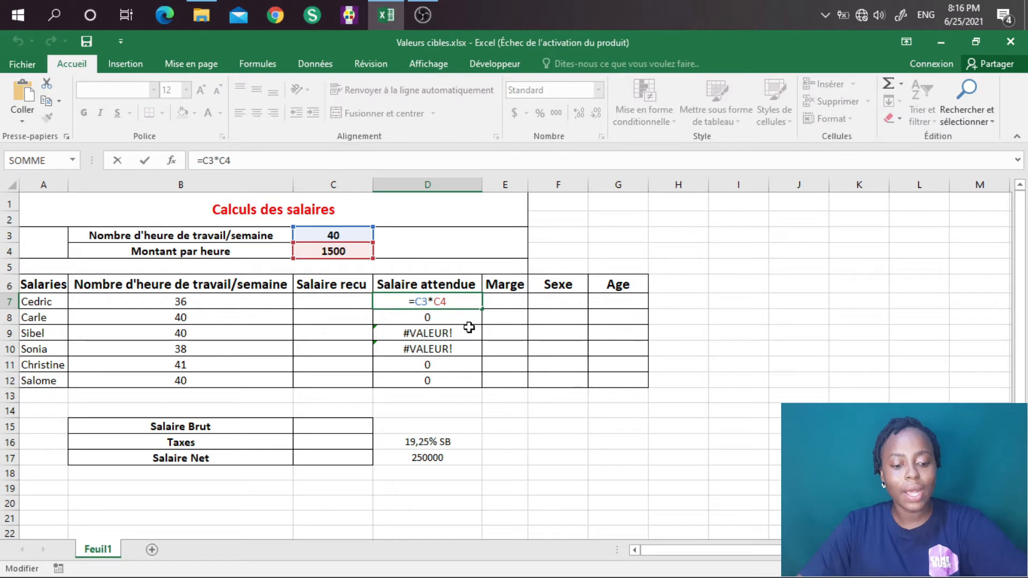
type("$")
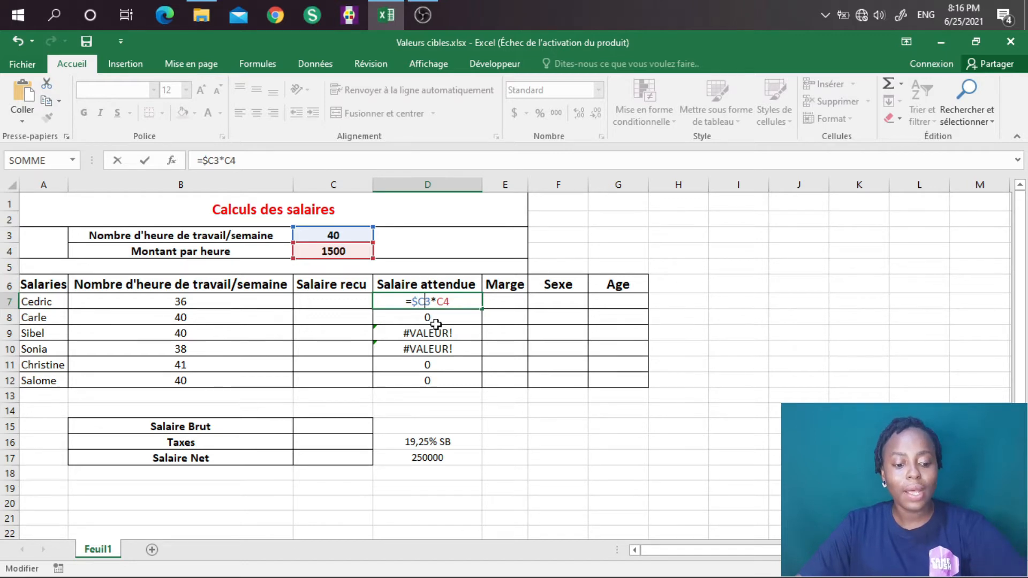
type("$")
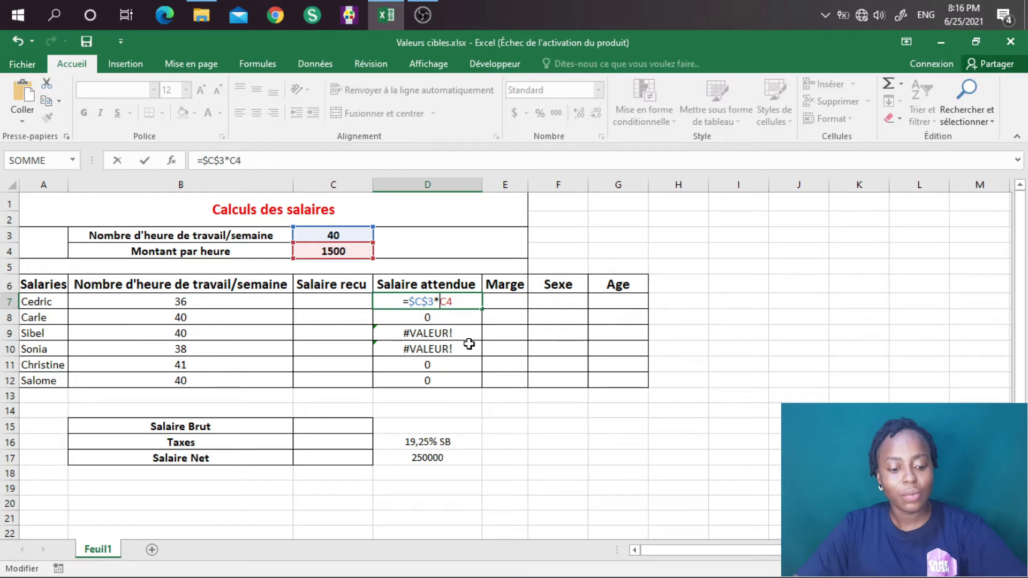
type("$")
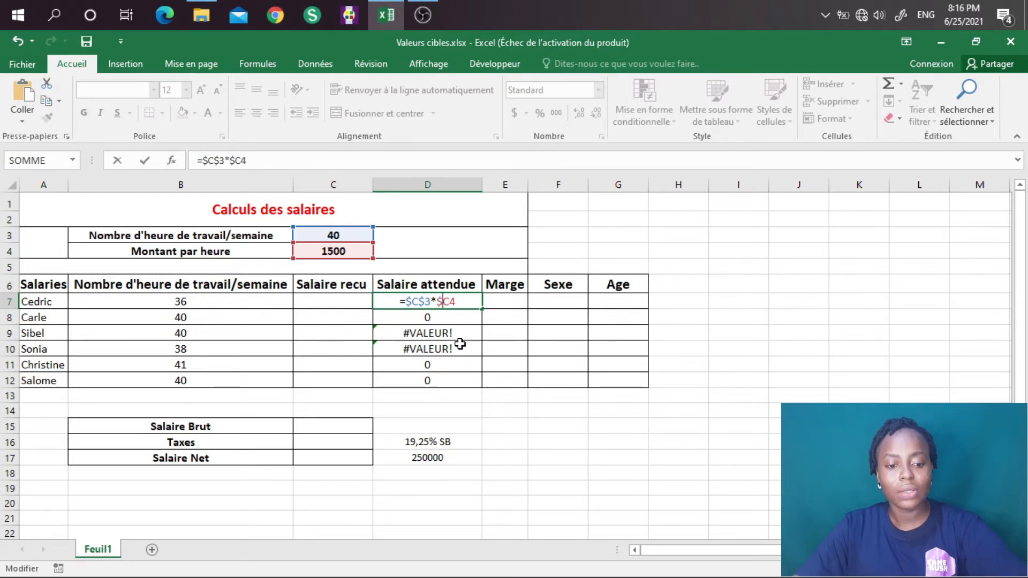
left_click(452, 306)
type("$")
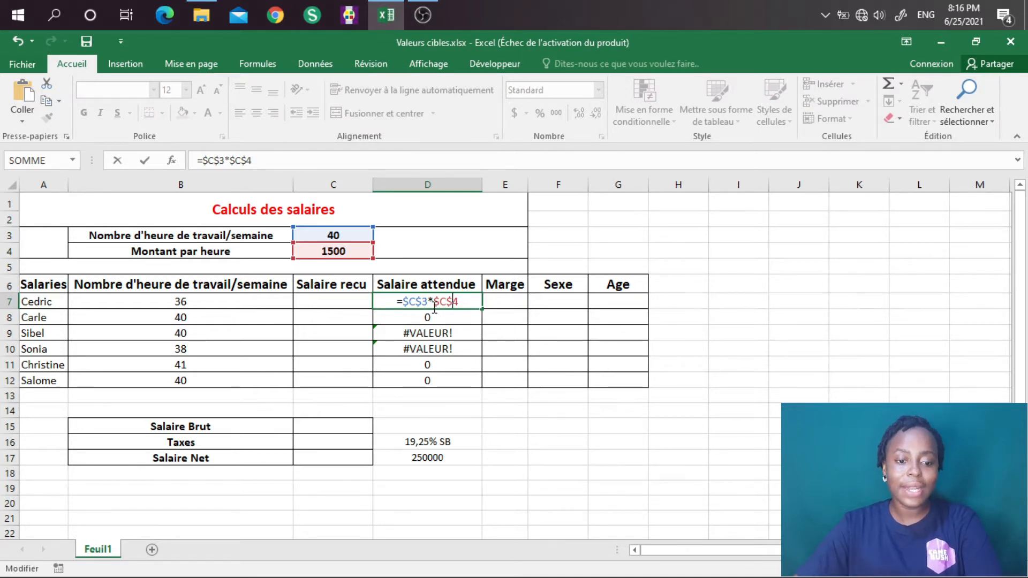
key("Return")
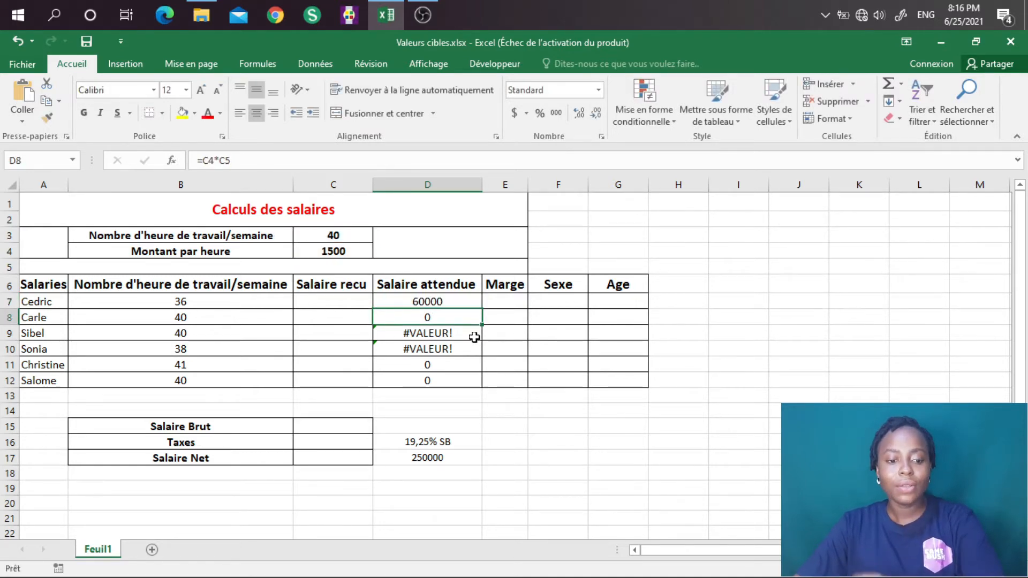
left_click(432, 301)
left_click_drag(482, 309, 477, 390)
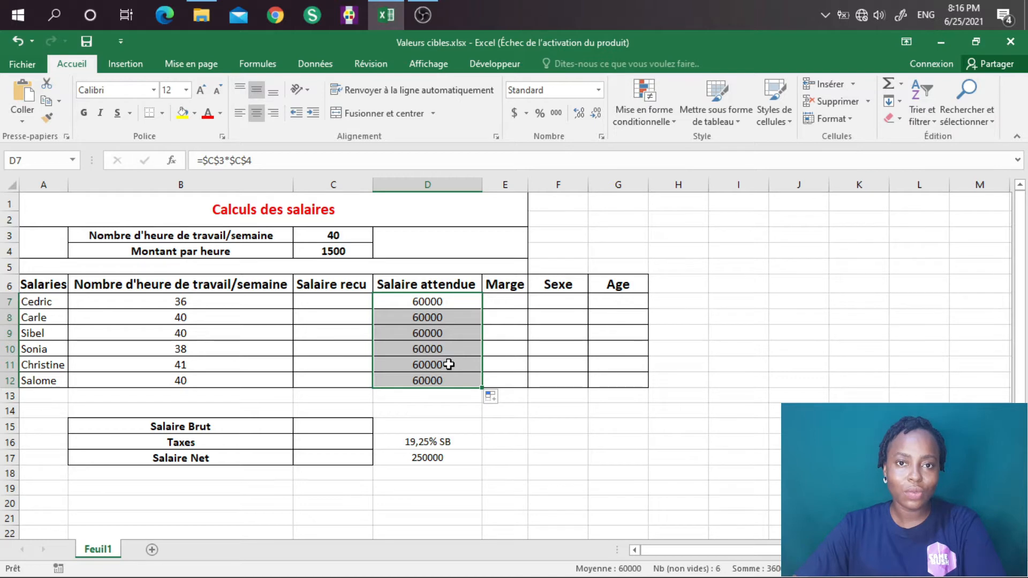
left_click(436, 302)
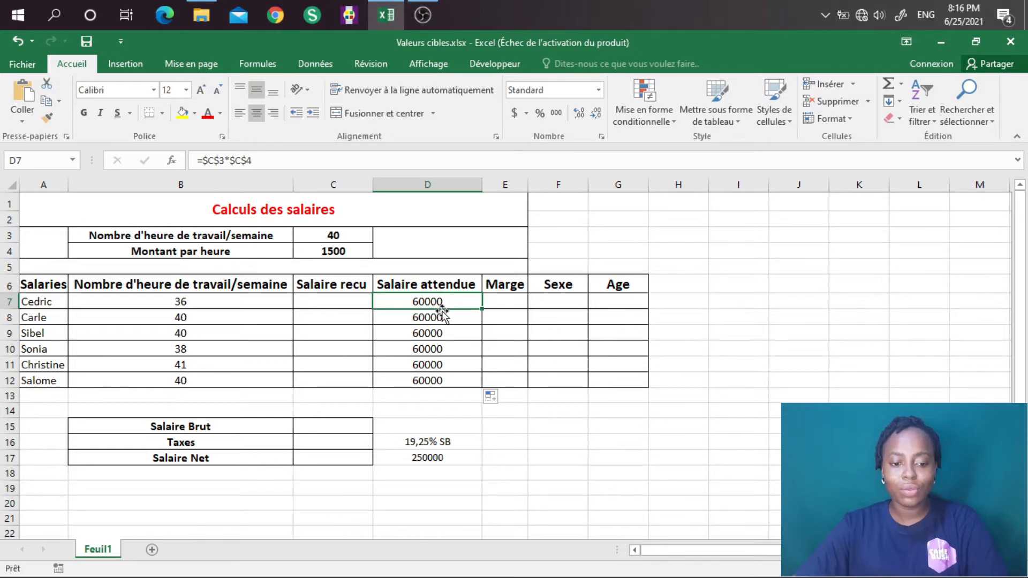
Enter the formula =B7*C4 in cell C7 to calculate the first employee's received salary.
left_click(324, 304)
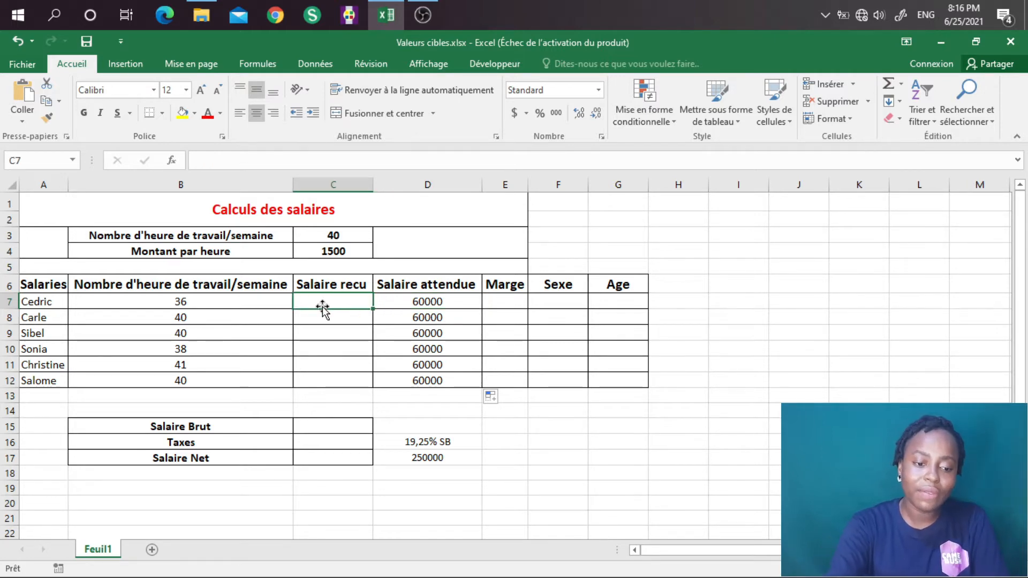
type("=")
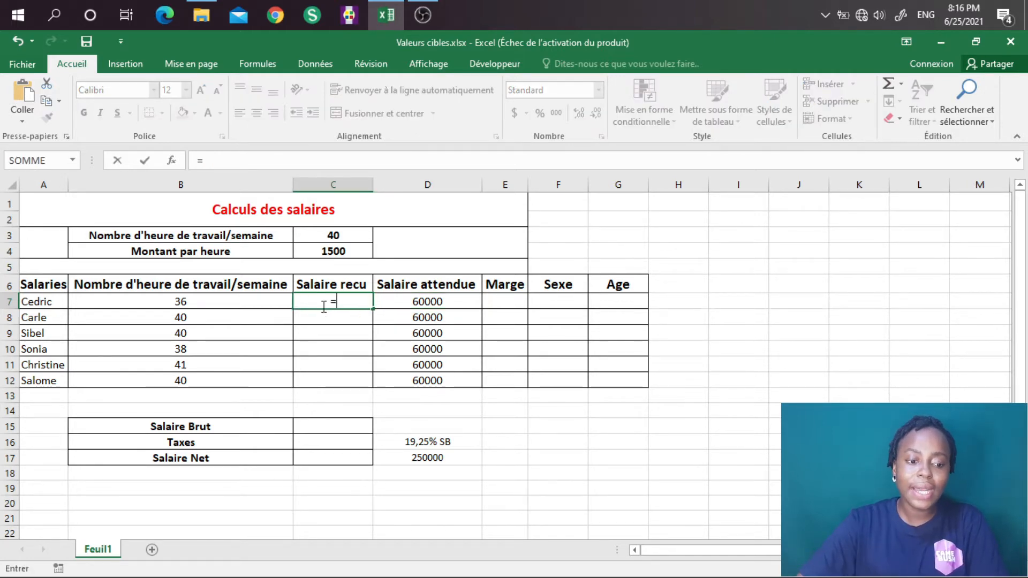
left_click(202, 303)
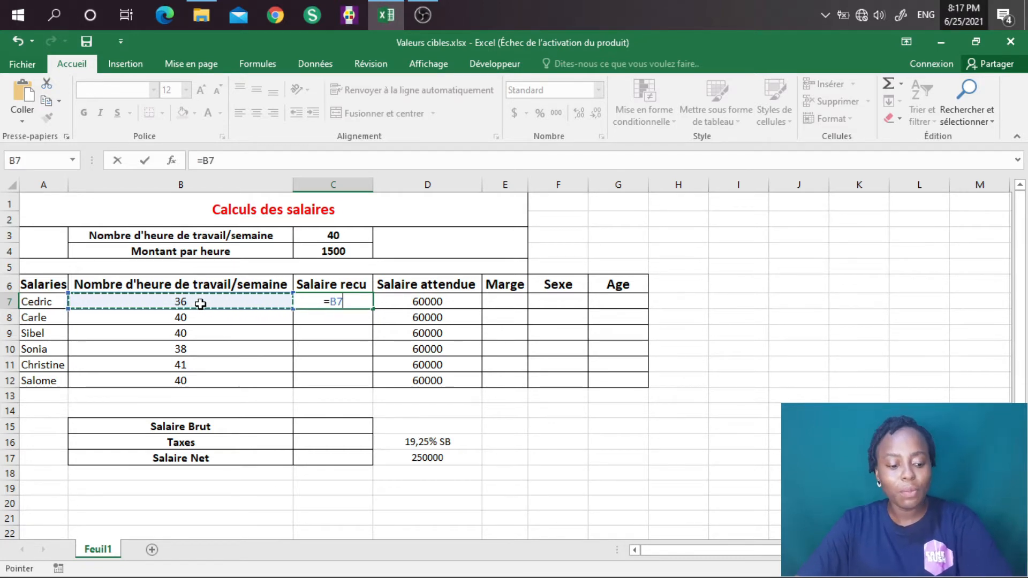
type("*")
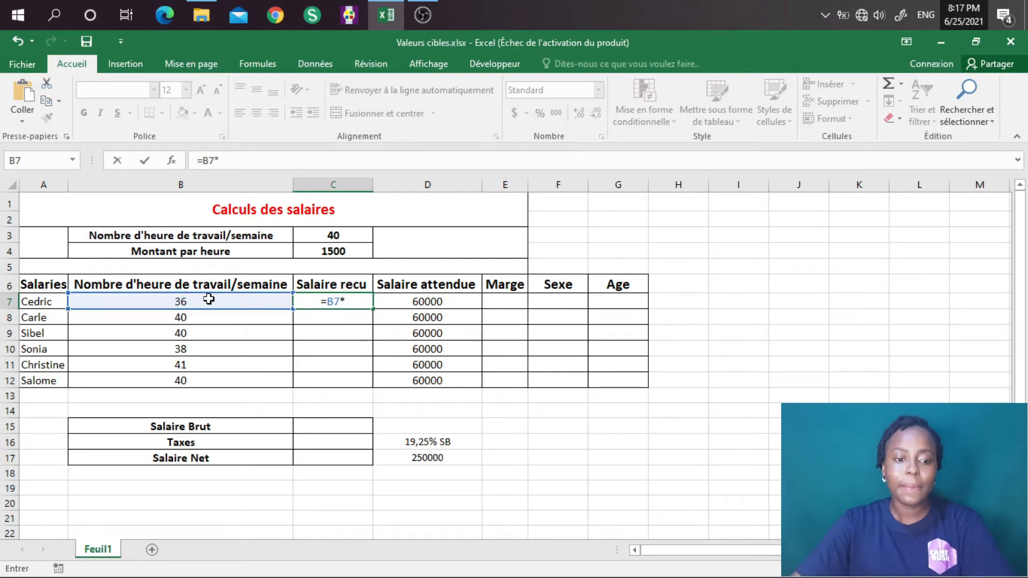
left_click(337, 248)
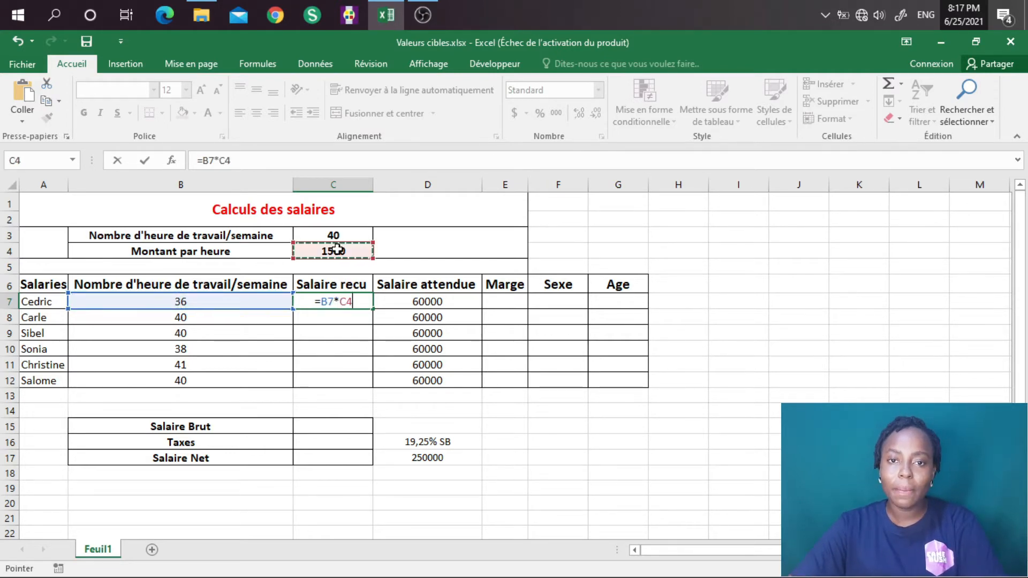
key("Return")
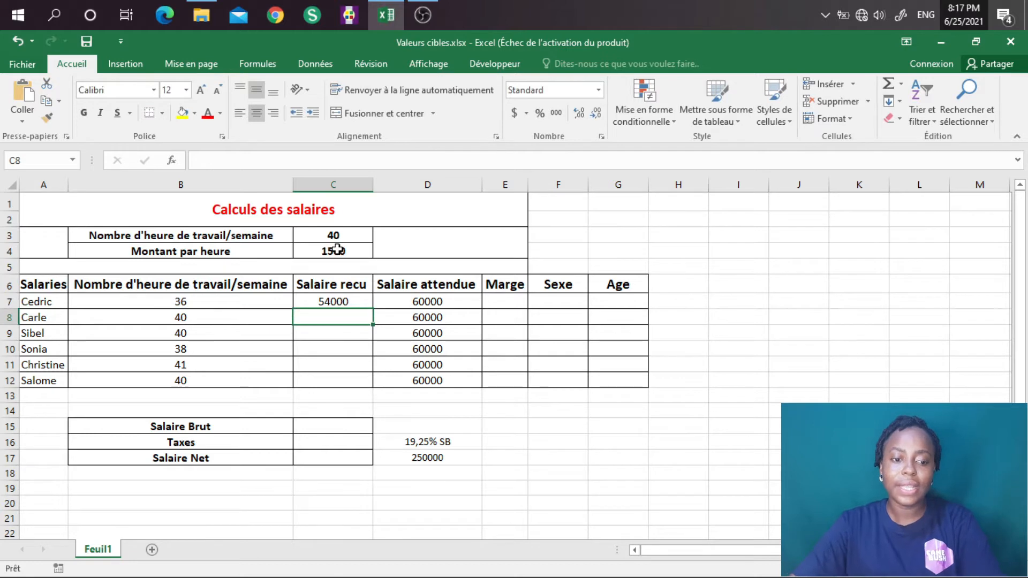
Make the hourly rate reference absolute in C7 so the formula reads =B7*$C$4, and fill it down through C12.
left_click(341, 300)
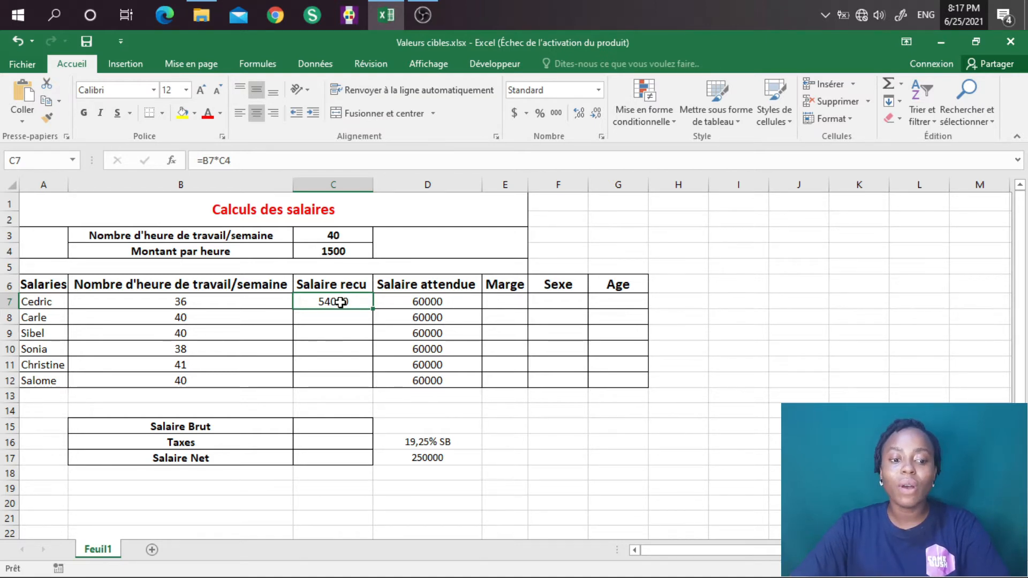
left_click(219, 161)
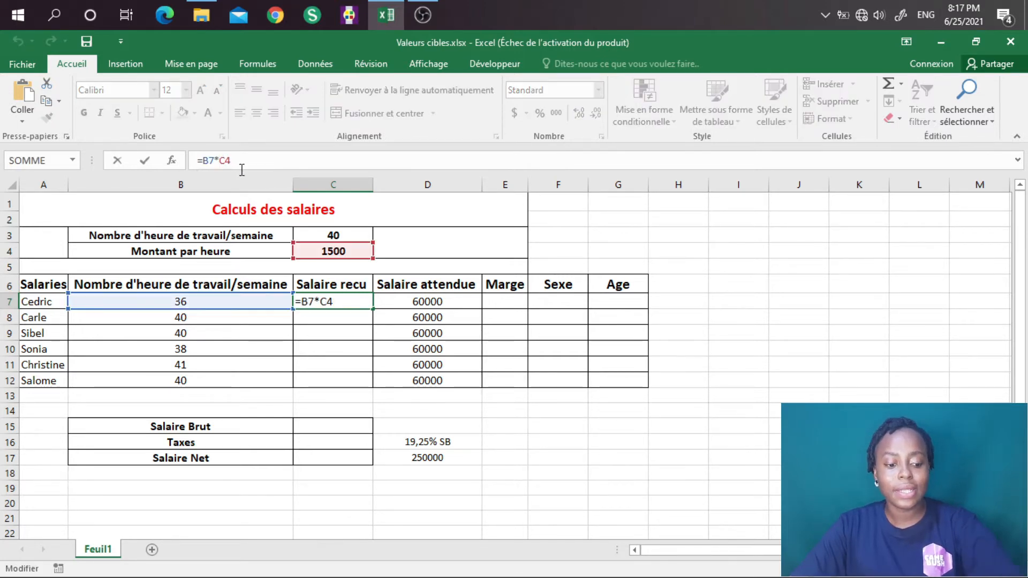
type("$")
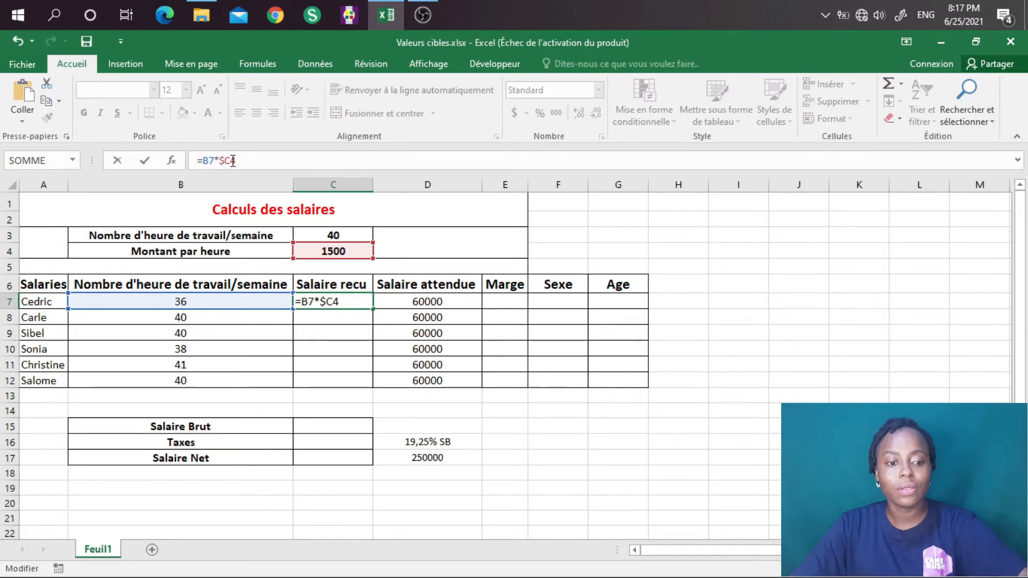
left_click(230, 160)
type("$")
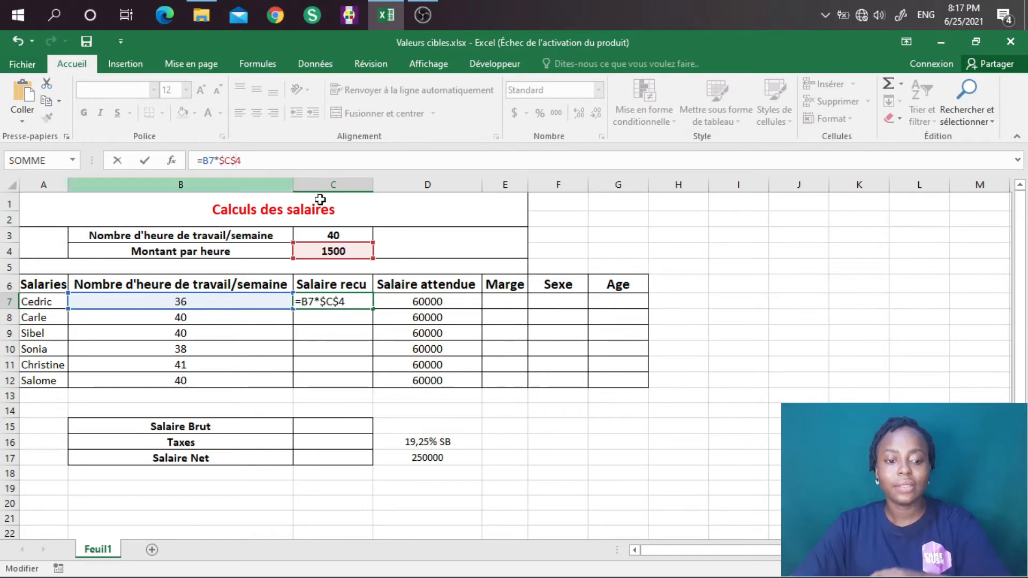
key("Return")
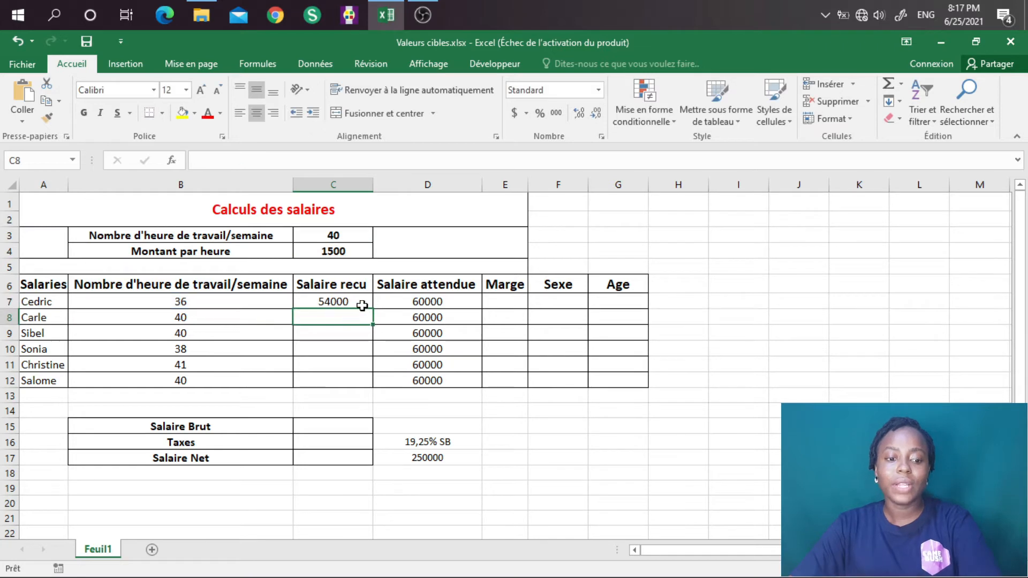
left_click(360, 304)
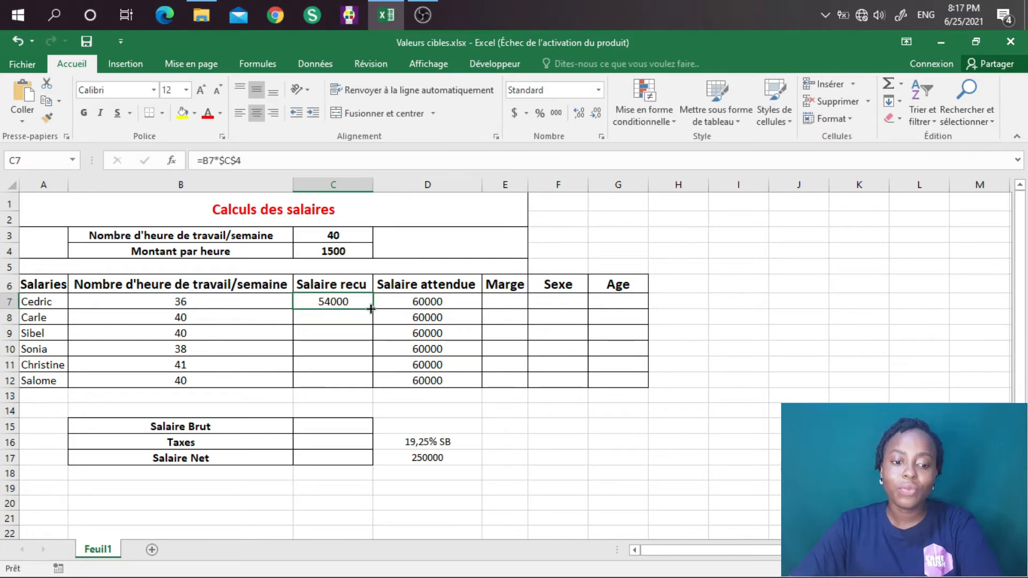
left_click_drag(371, 309, 363, 384)
Check the copied formulas in C8 through C12 against each employee's weekly hours and the fixed hourly rate.
left_click(355, 318)
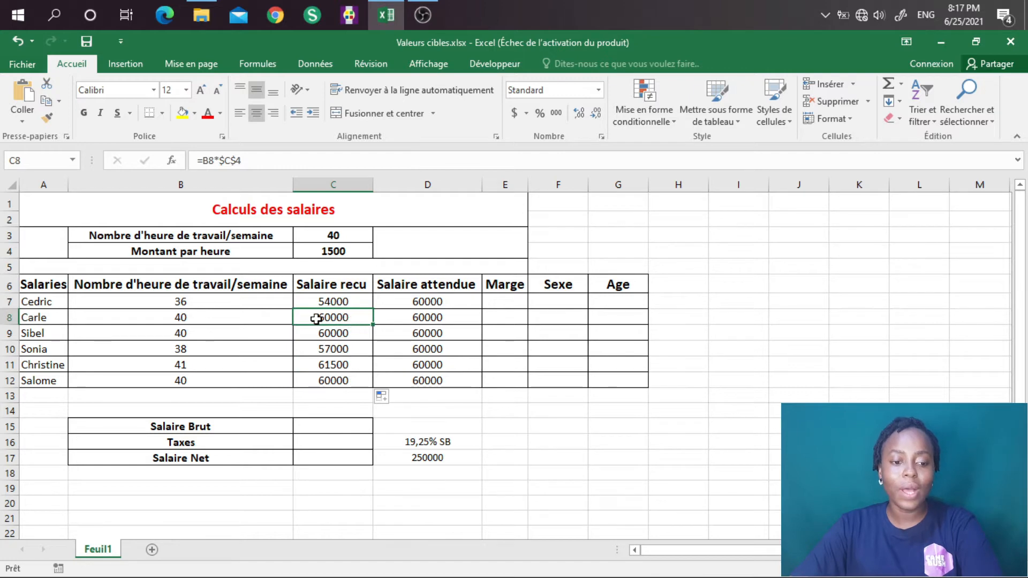
left_click(217, 319)
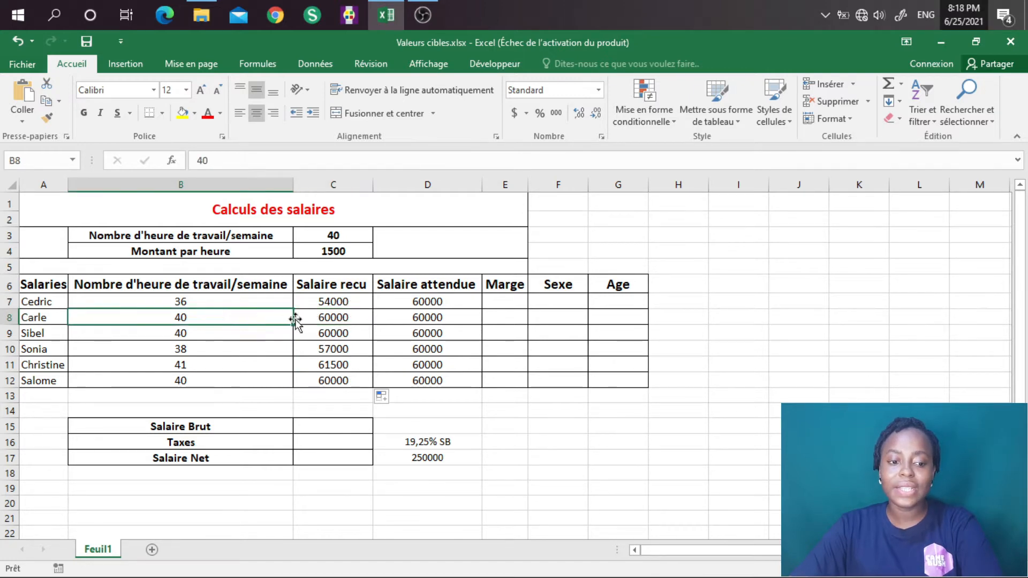
left_click(319, 319)
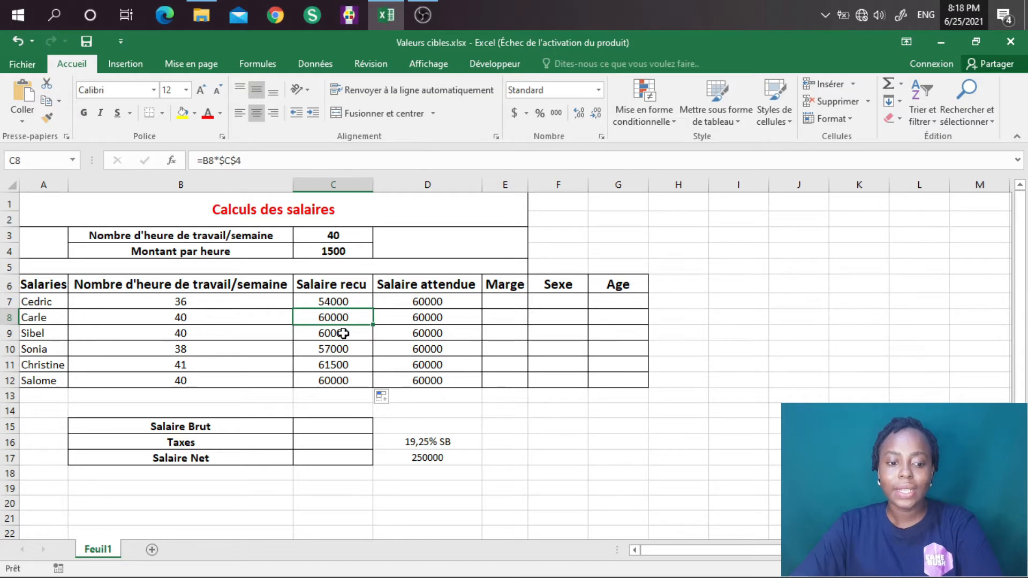
left_click(341, 334)
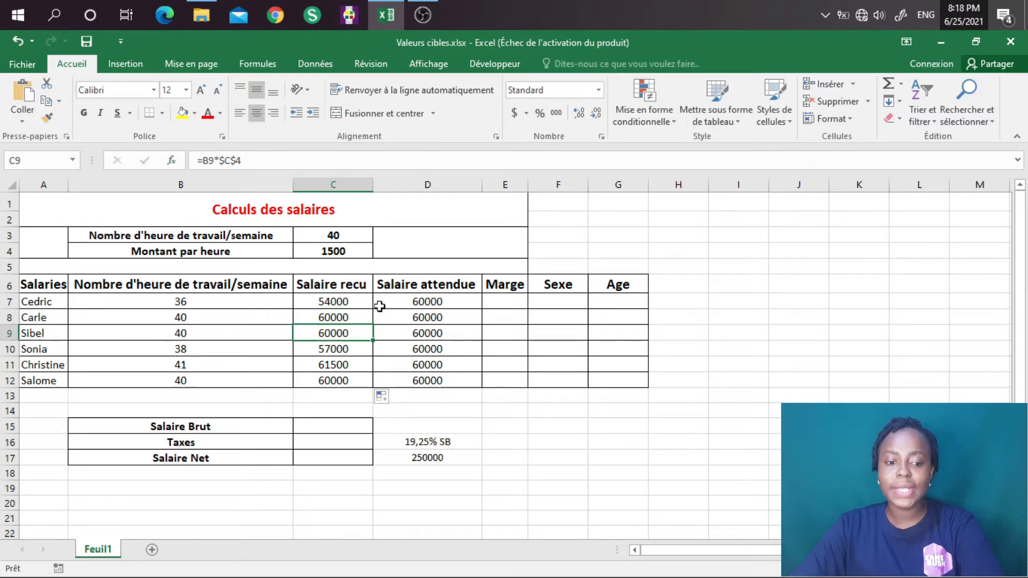
left_click(338, 349)
left_click(340, 366)
left_click(340, 380)
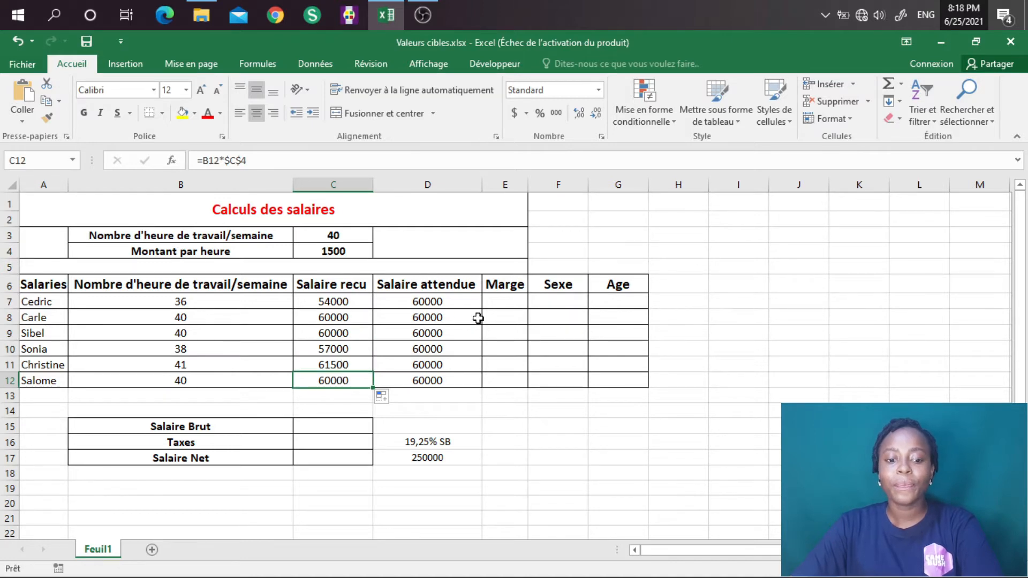
Enter the margin formula =D7-C7 in cell E7 and fill it down through E12.
left_click(505, 301)
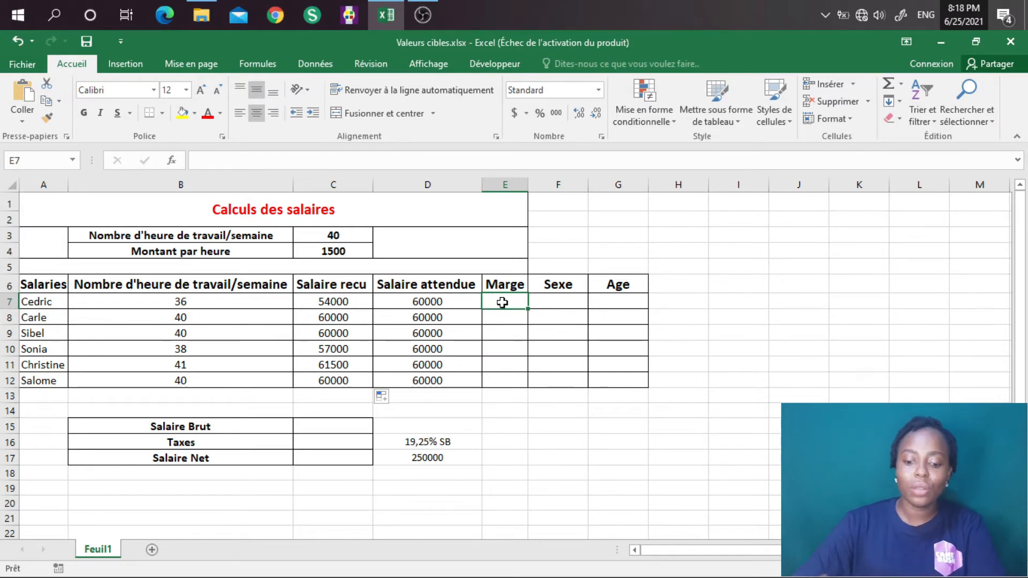
type("=")
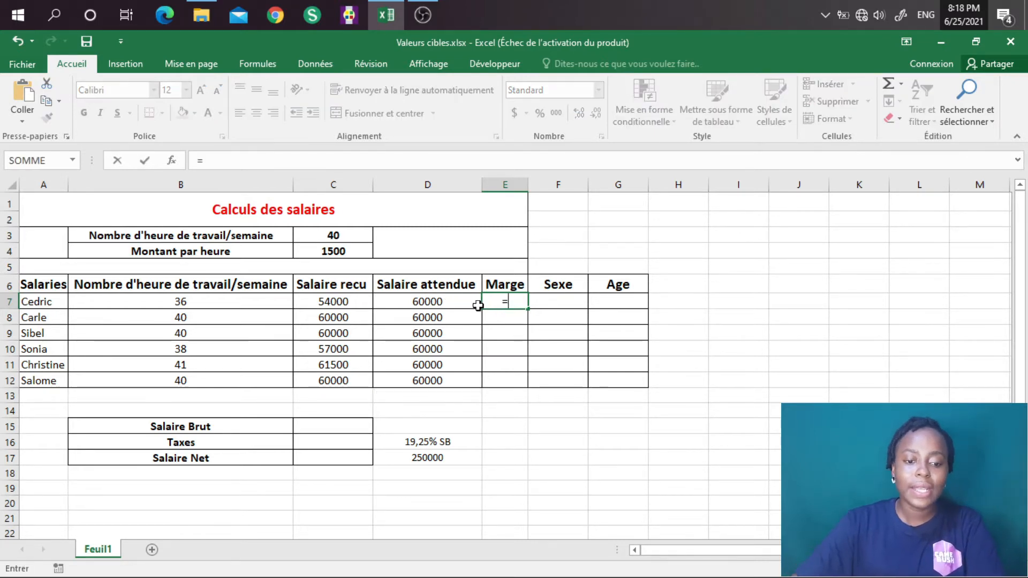
left_click(452, 301)
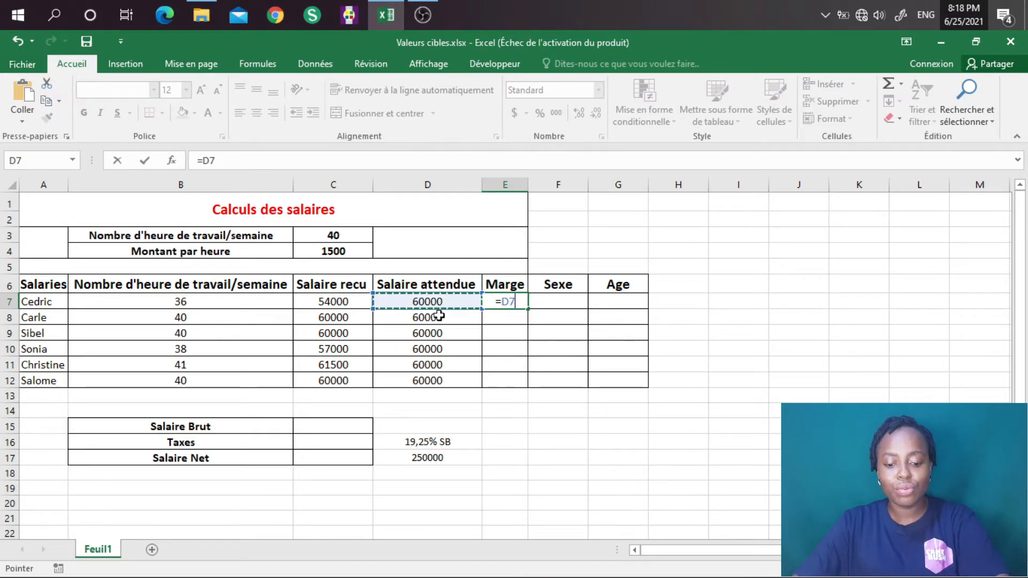
type("-")
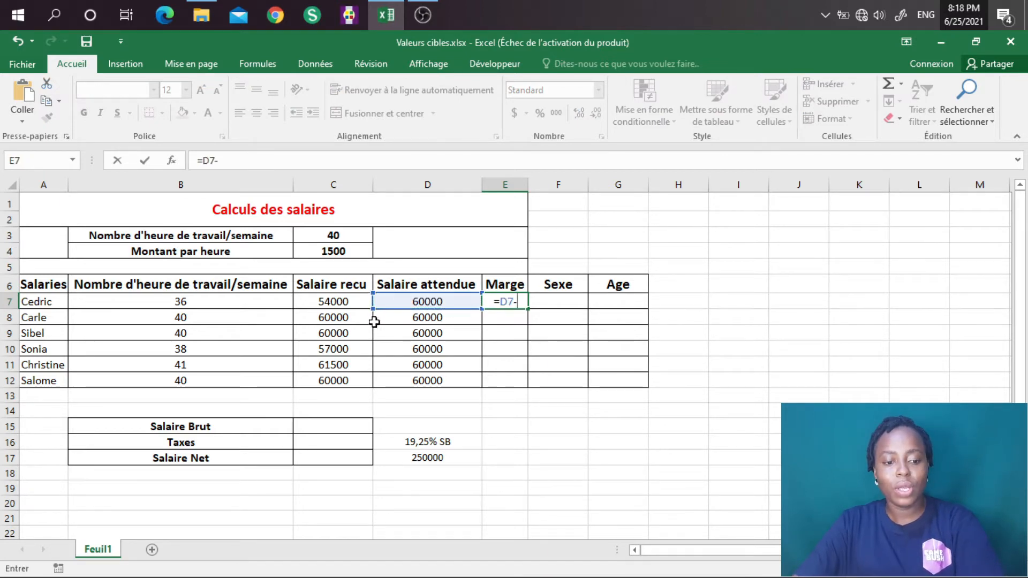
left_click(339, 304)
key("Return")
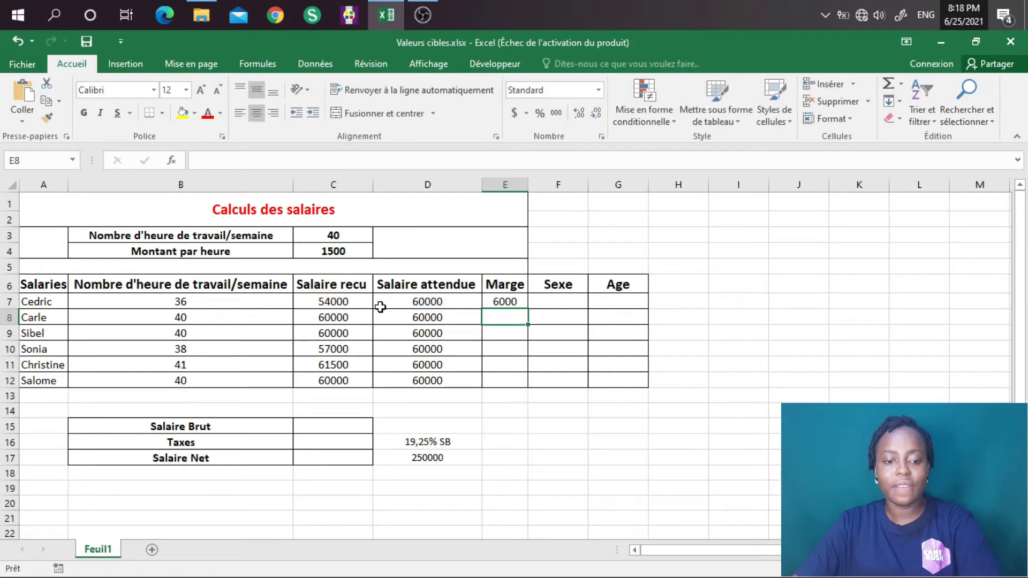
left_click(507, 302)
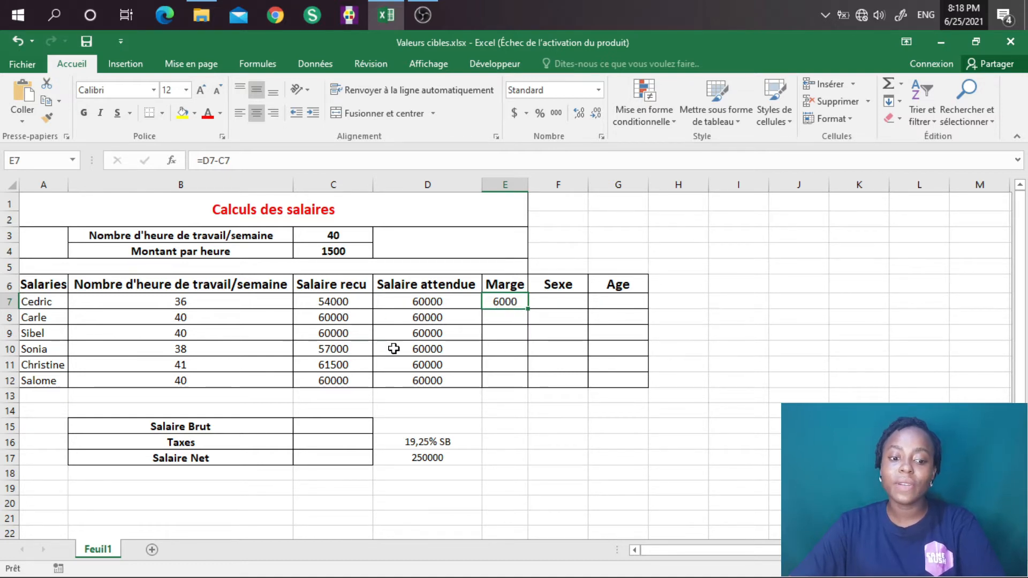
left_click_drag(526, 309, 525, 385)
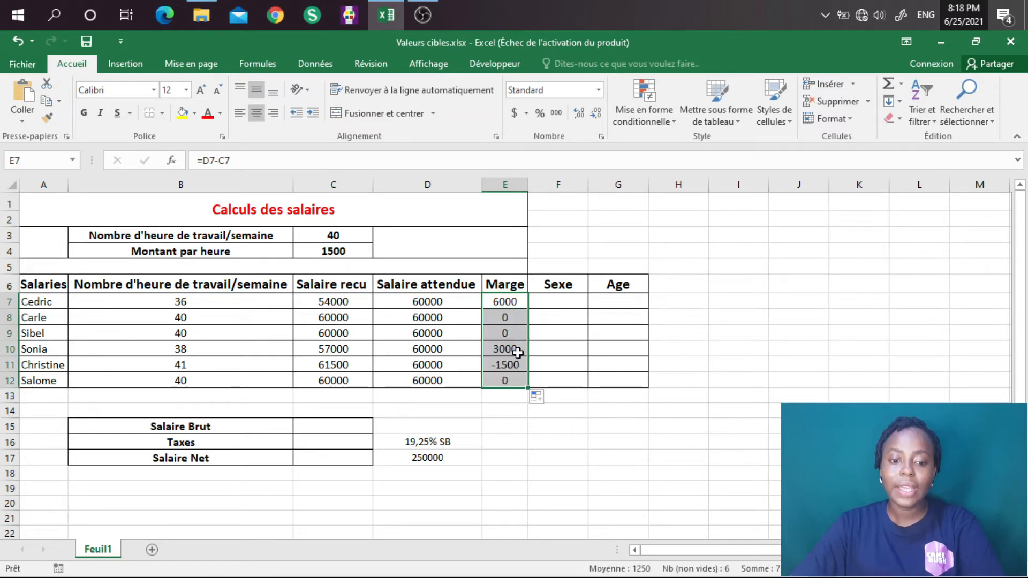
left_click(461, 353)
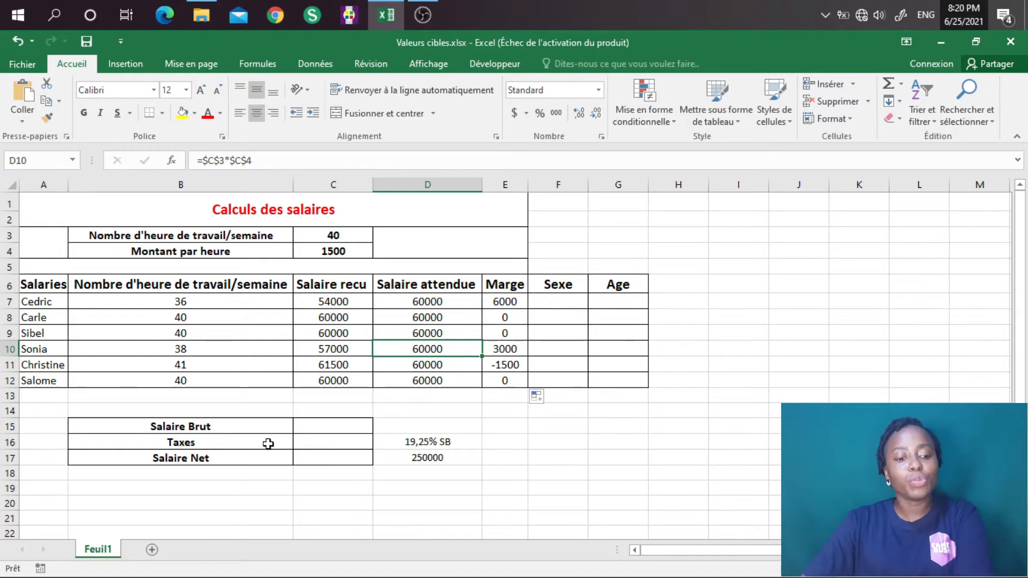
Enter the formula =C15-C16 in cell C17 to calculate the net salary from gross salary and taxes.
left_click(325, 461)
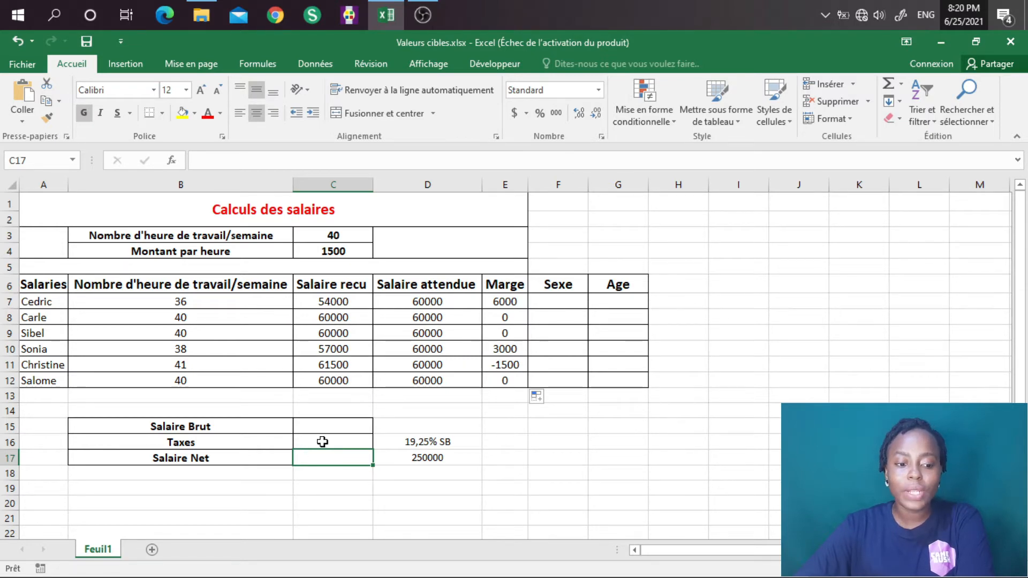
left_click(323, 442)
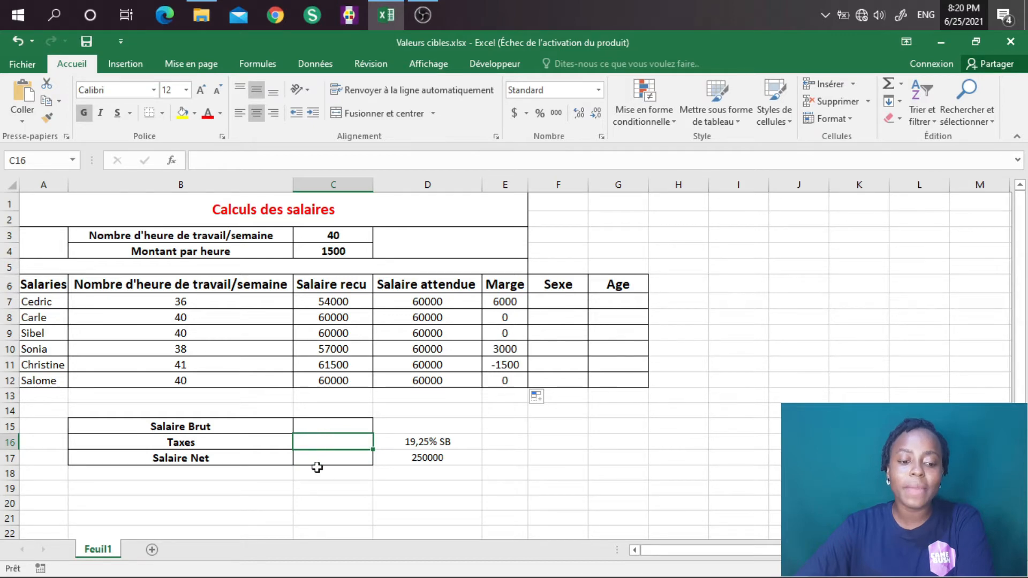
left_click(318, 462)
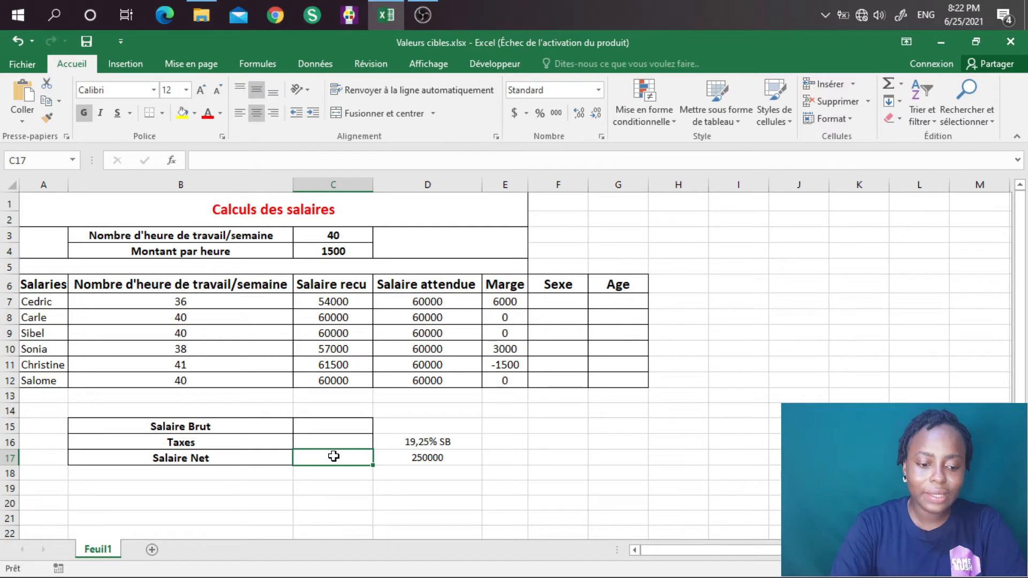
type("=")
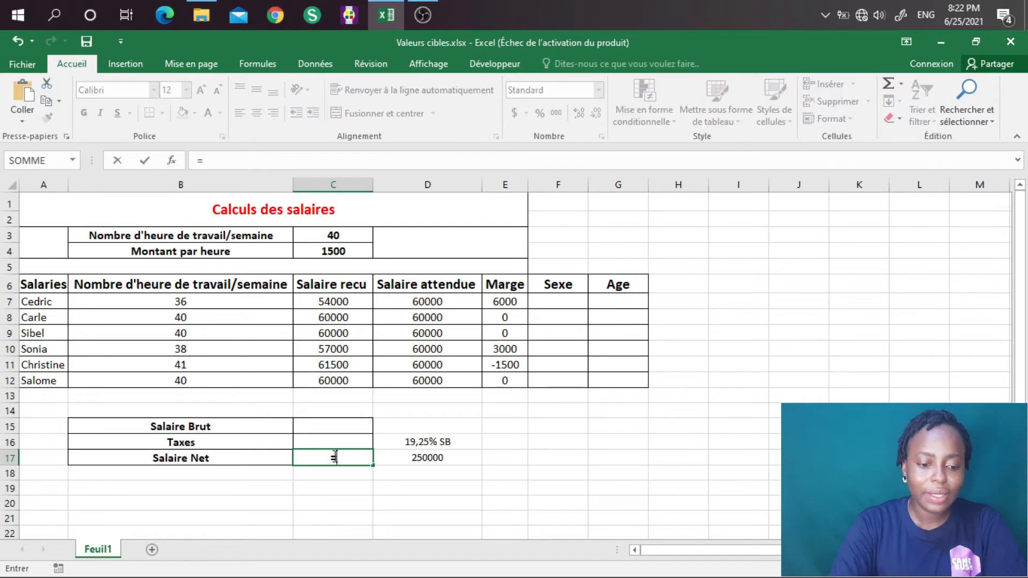
left_click(334, 426)
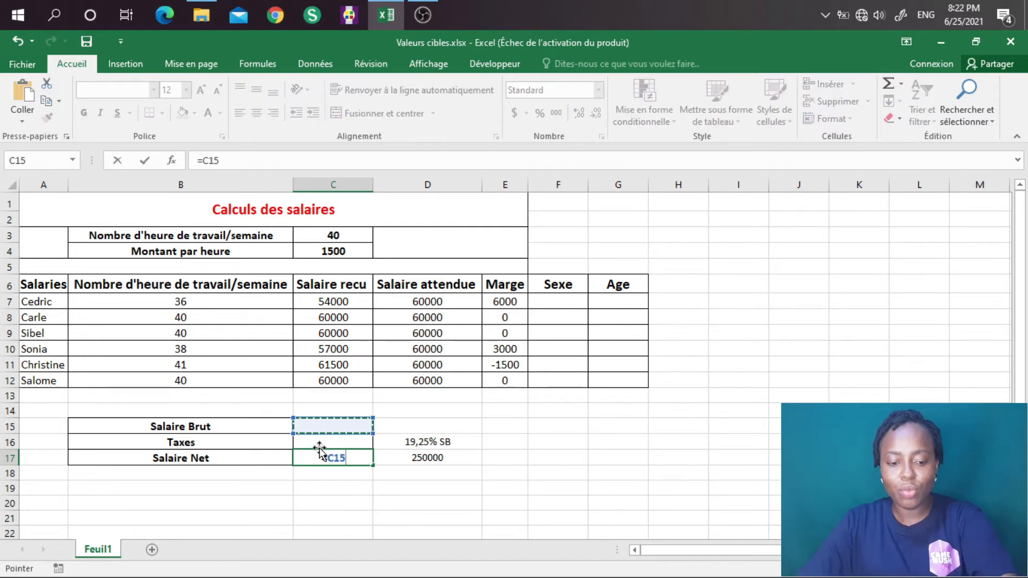
type("-")
left_click(329, 440)
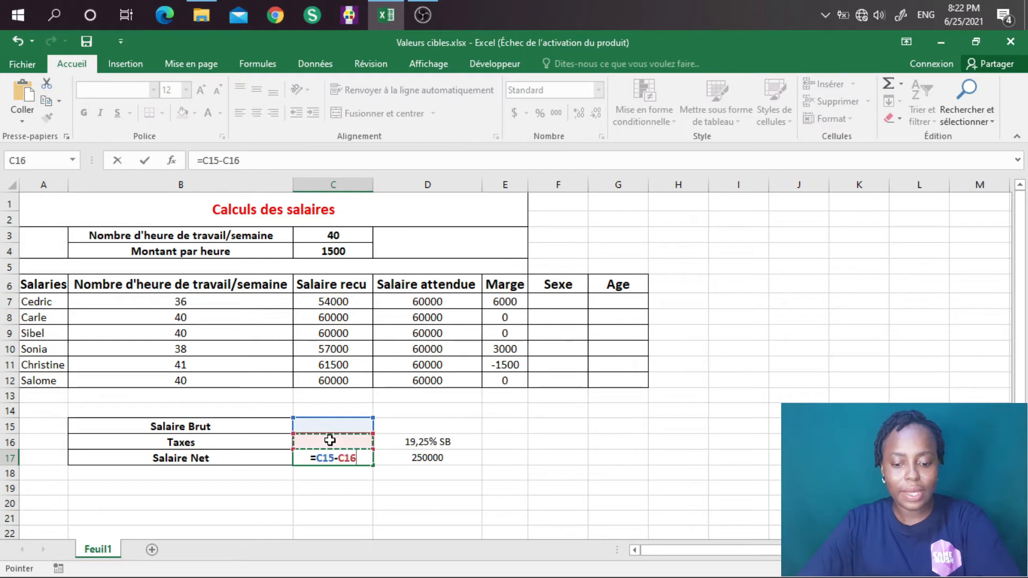
key("Return")
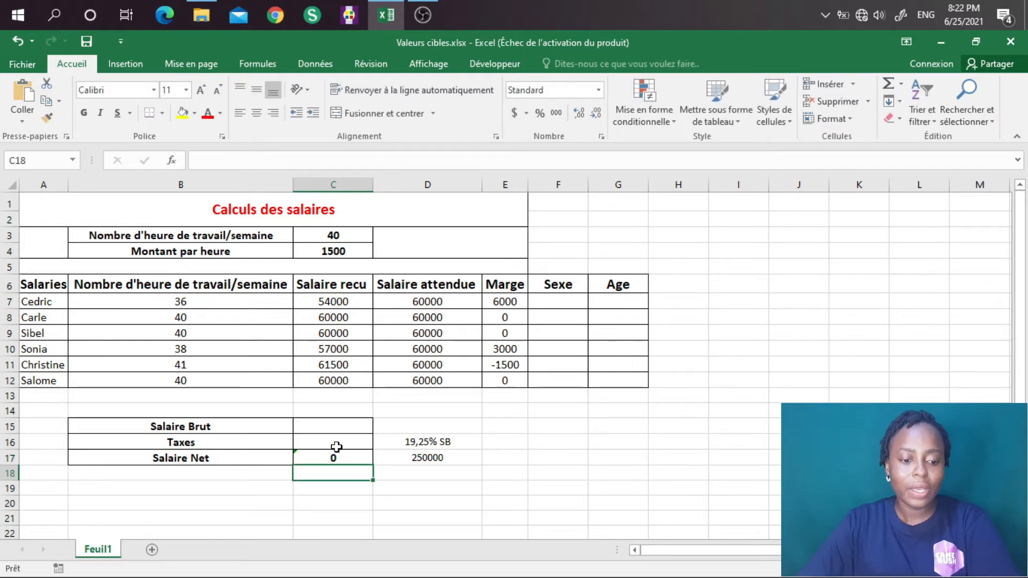
Enter the formula =19.25*C15/100 in cell C16 to calculate the taxes on the gross salary.
left_click(337, 444)
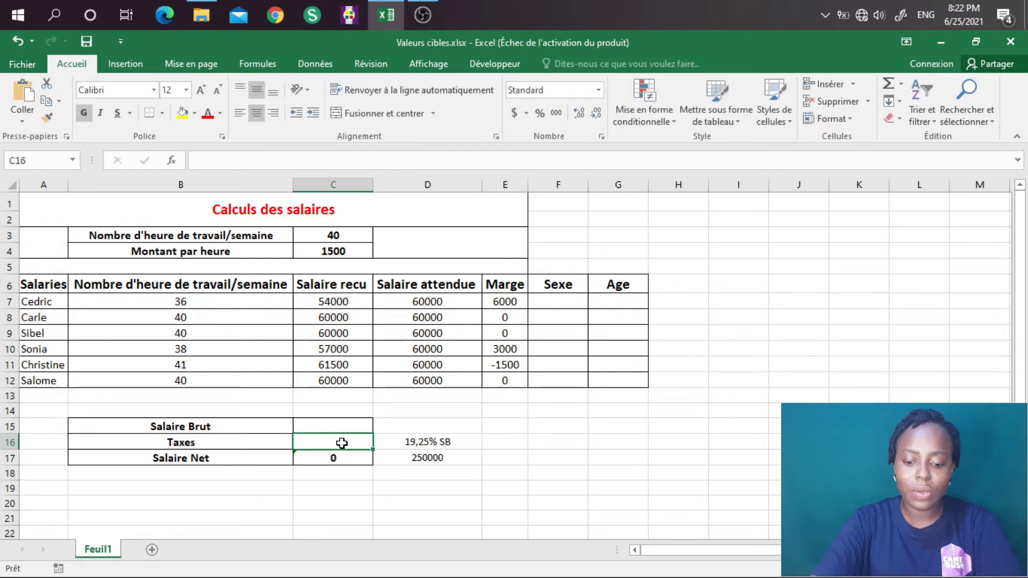
type("=")
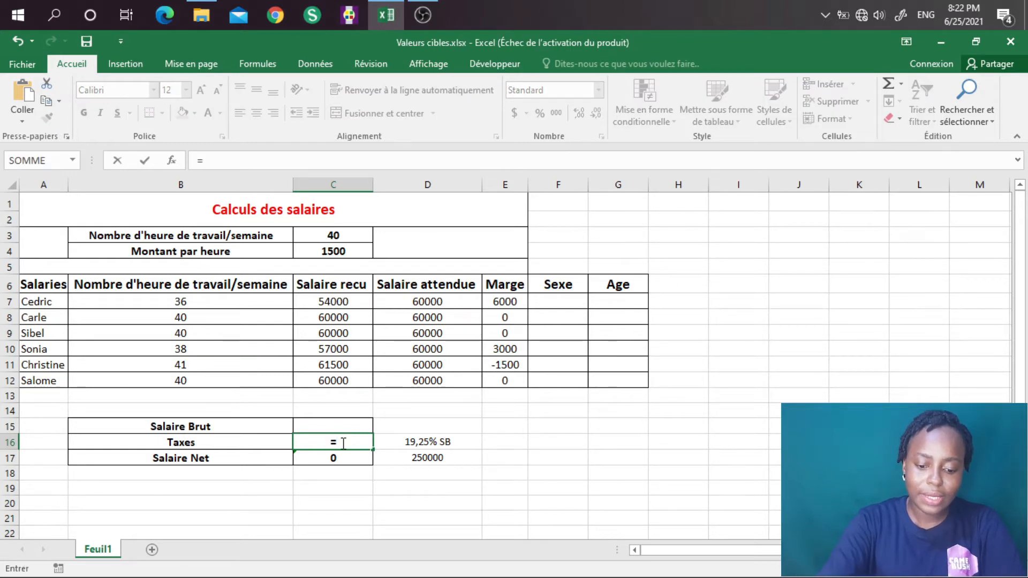
type("1")
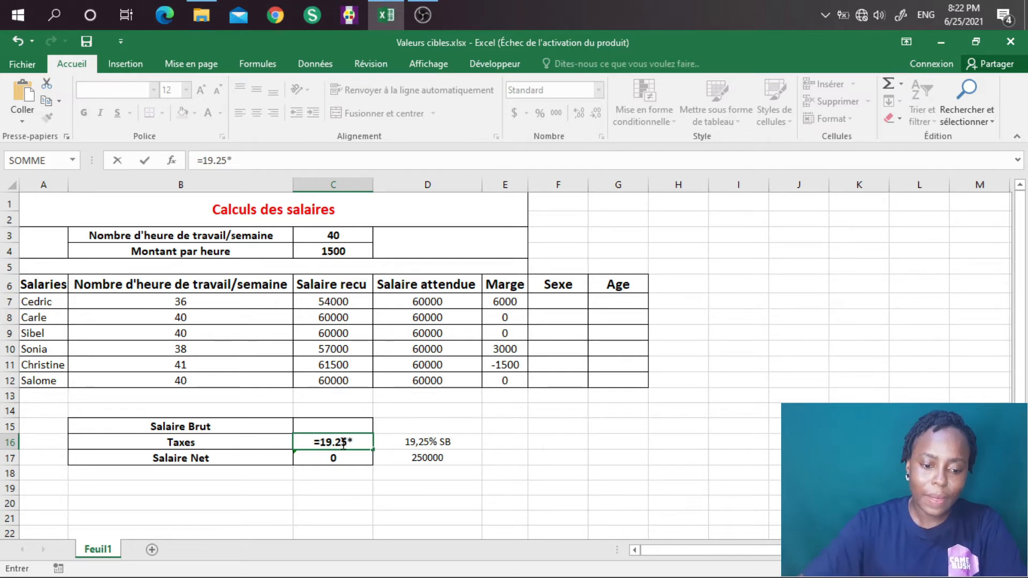
type("9.25*")
left_click(337, 425)
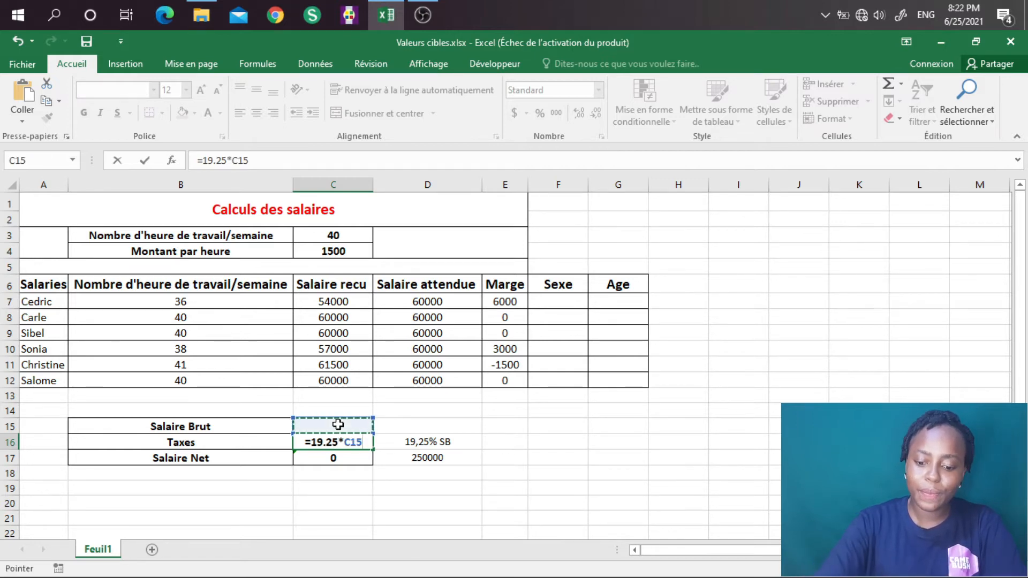
type("/100")
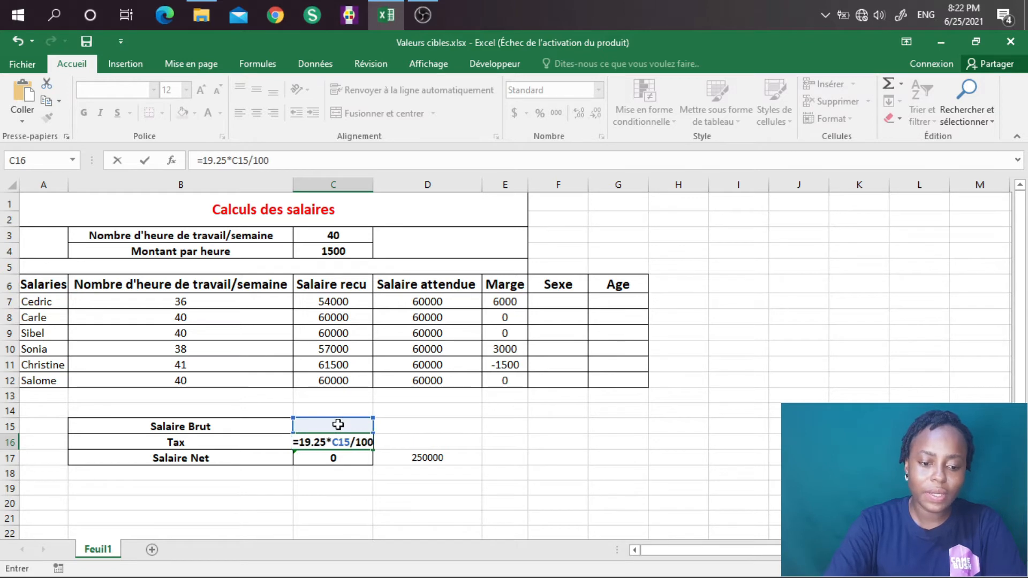
key("Return")
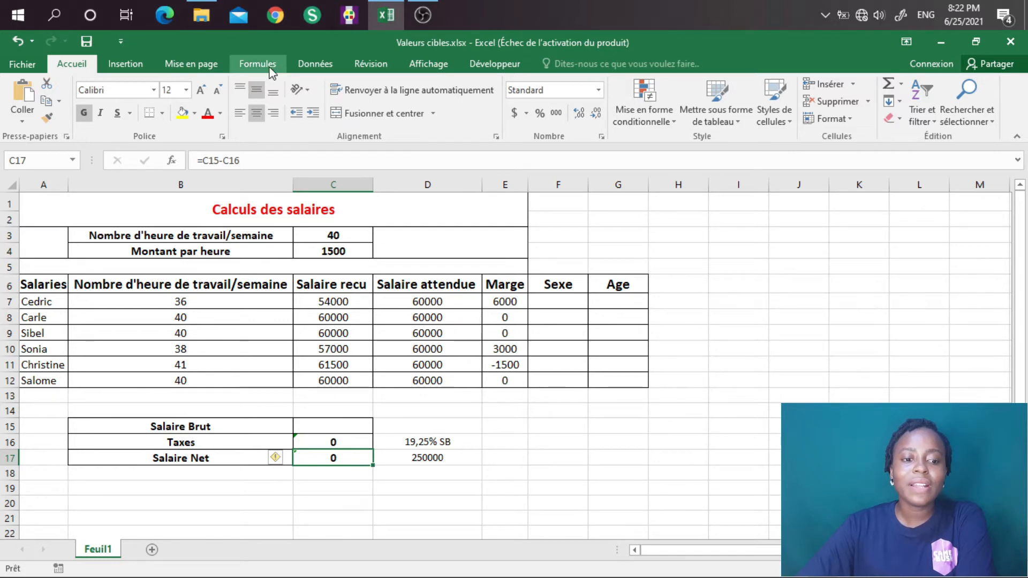
Run a goal seek (Valeur cible) that sets C17 to 250000 by changing cell C15, and keep the solution.
left_click(314, 64)
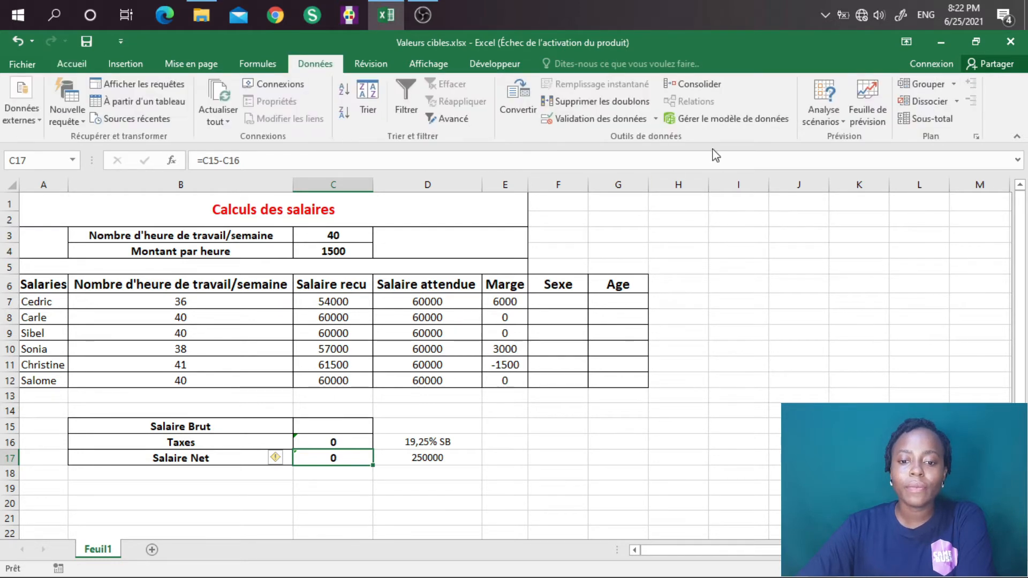
left_click(832, 122)
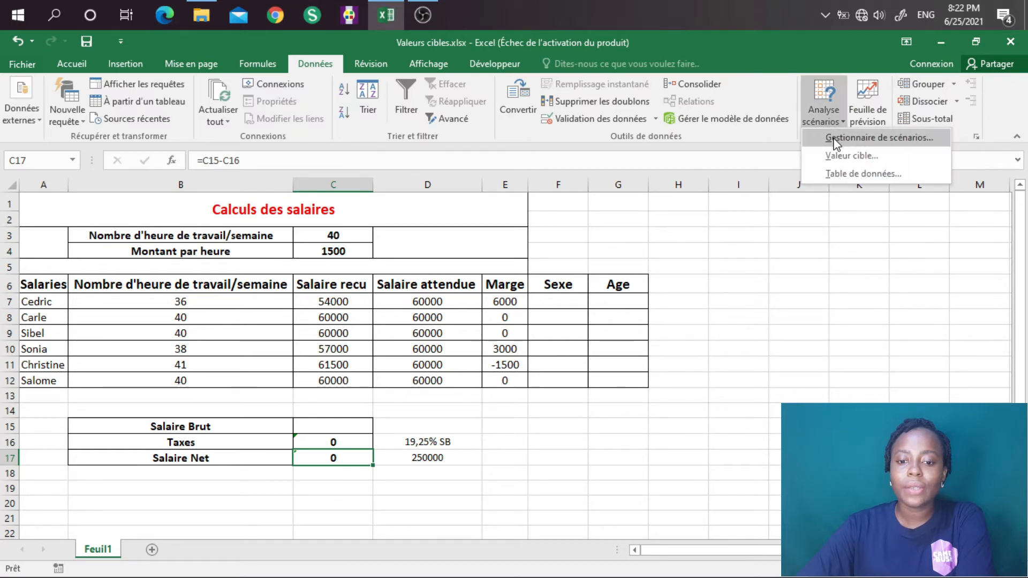
left_click(835, 156)
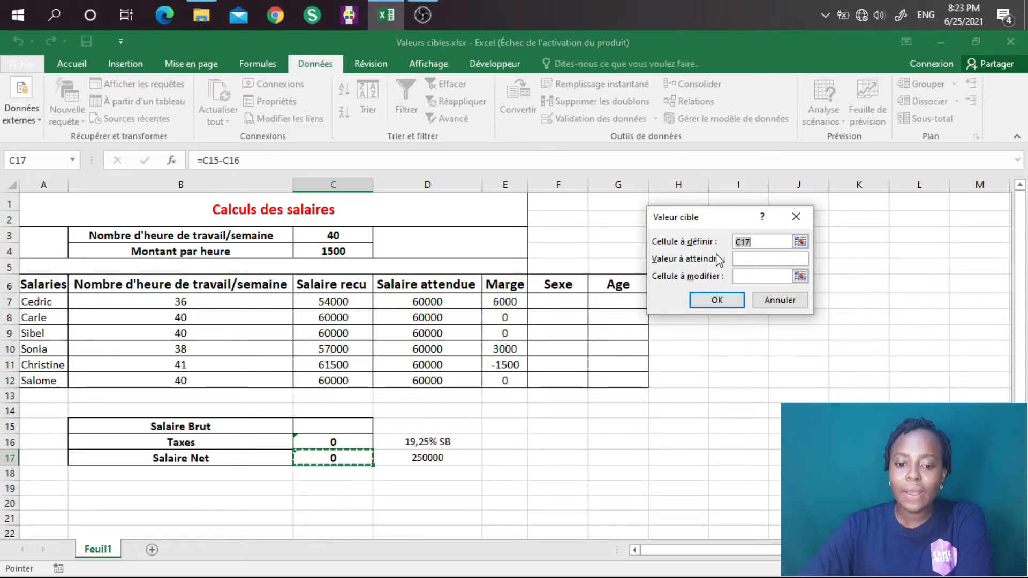
left_click(765, 258)
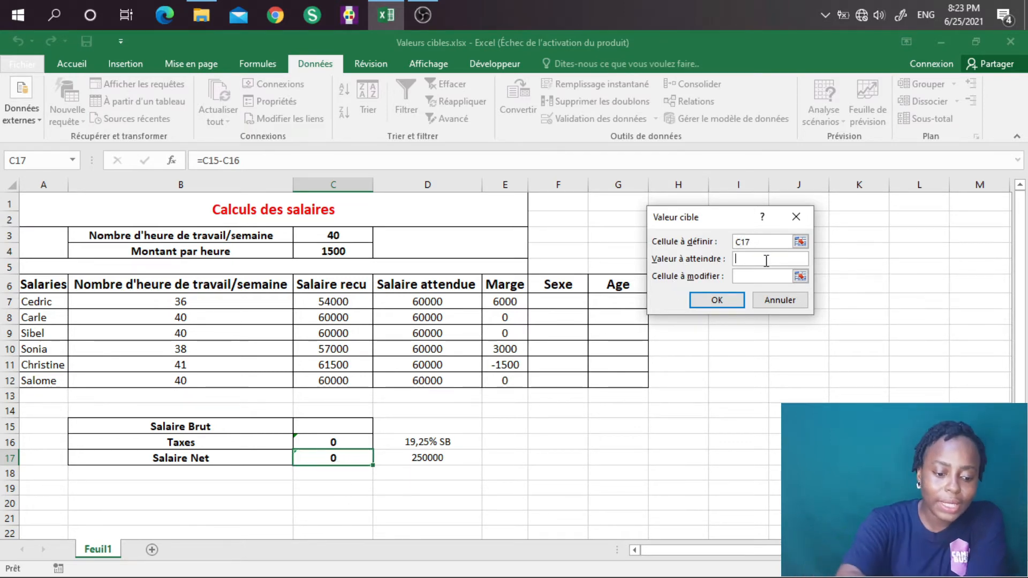
type("250")
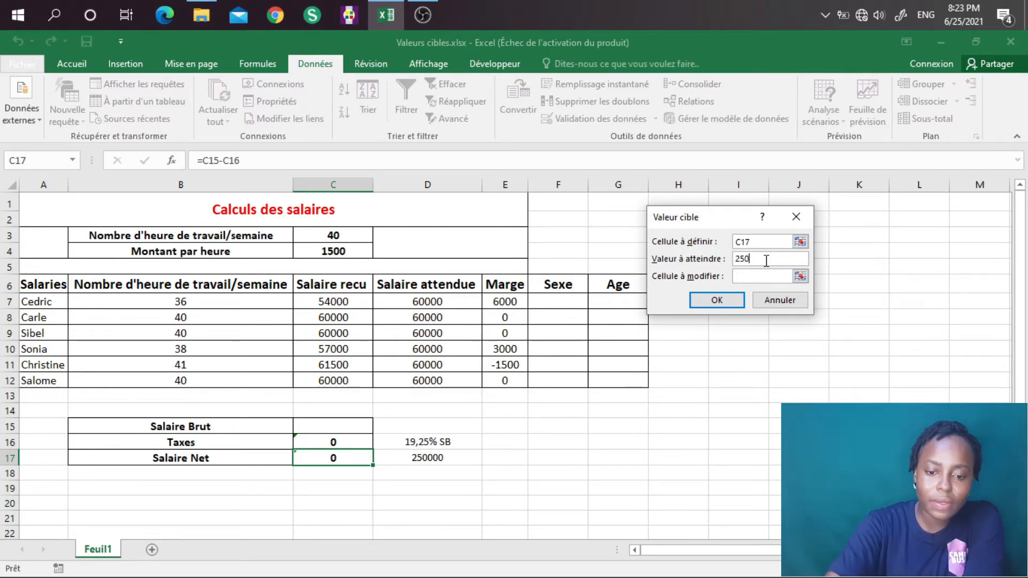
type("000")
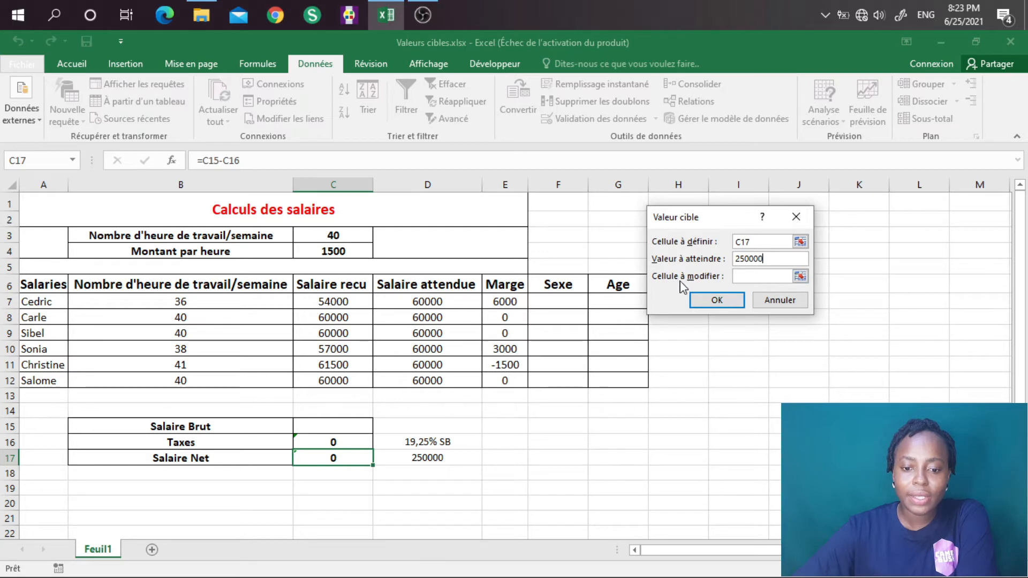
left_click(332, 424)
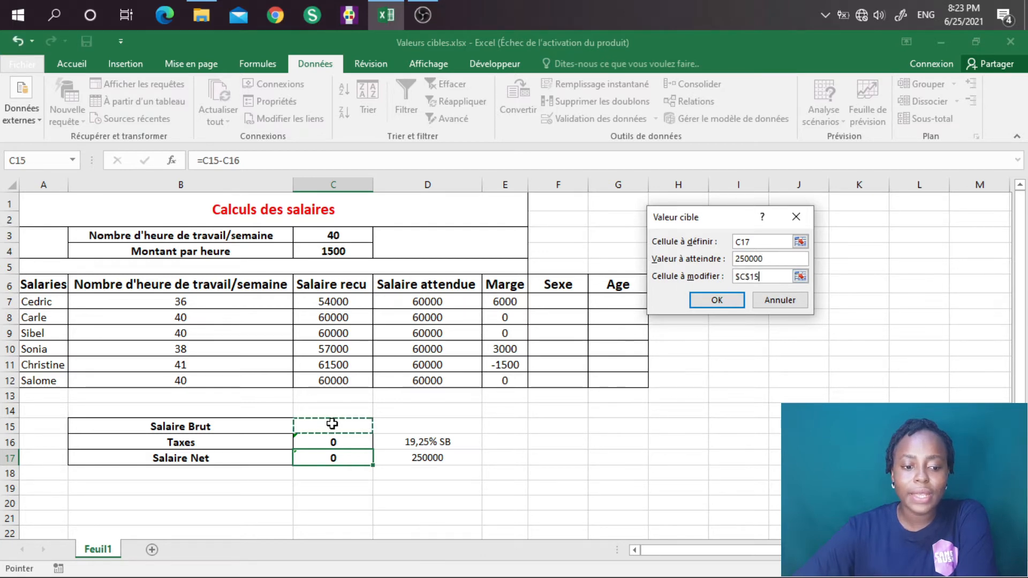
left_click(705, 300)
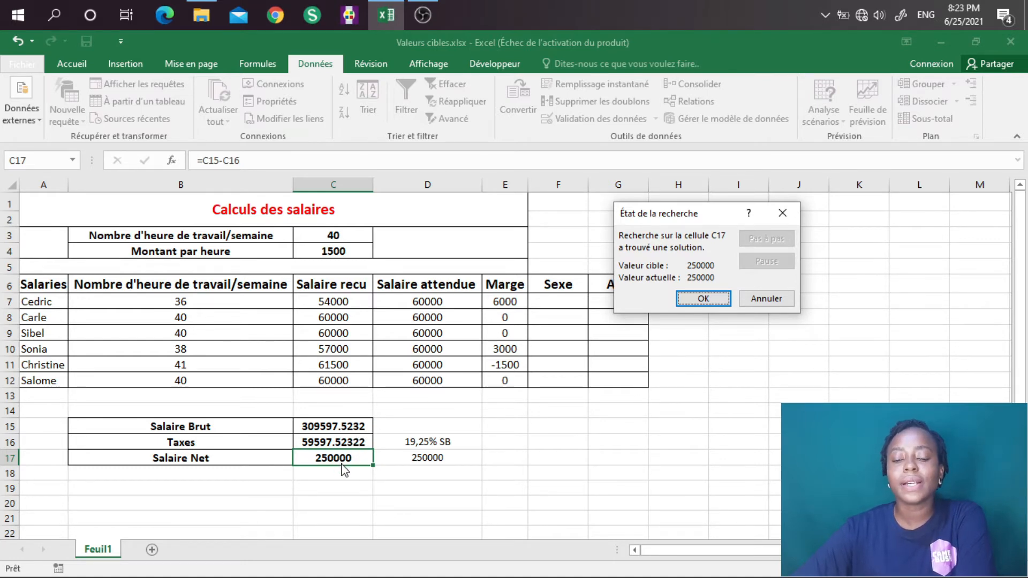
key("Return")
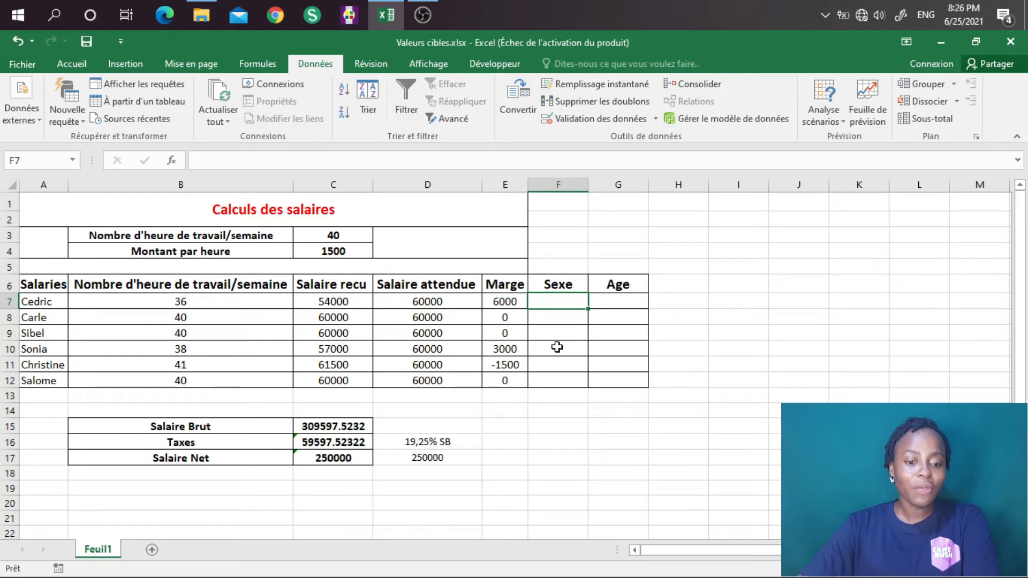
Add a new worksheet to the workbook and enter Homme in its cell B3.
left_click(610, 303)
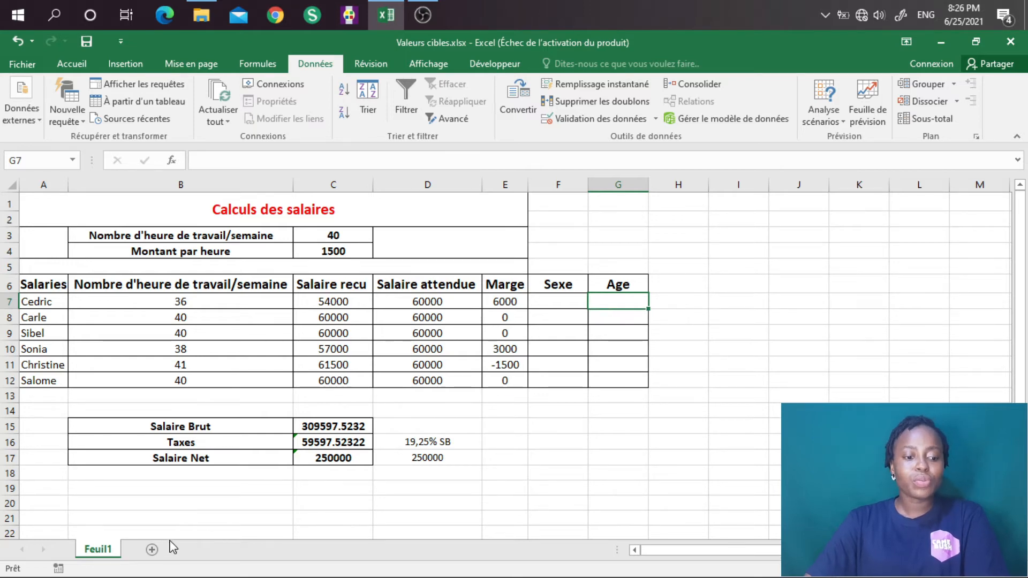
left_click(152, 551)
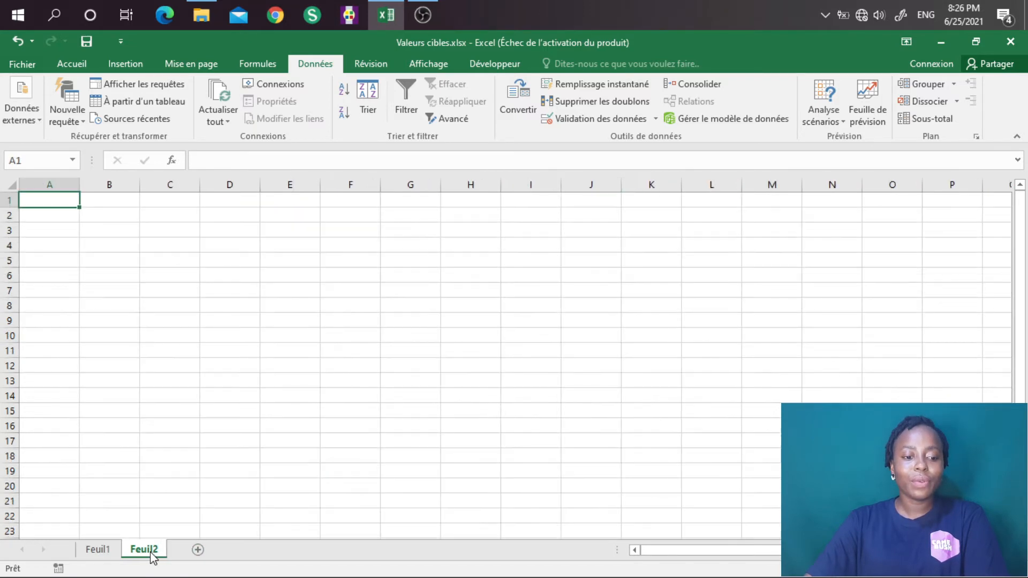
left_click(126, 230)
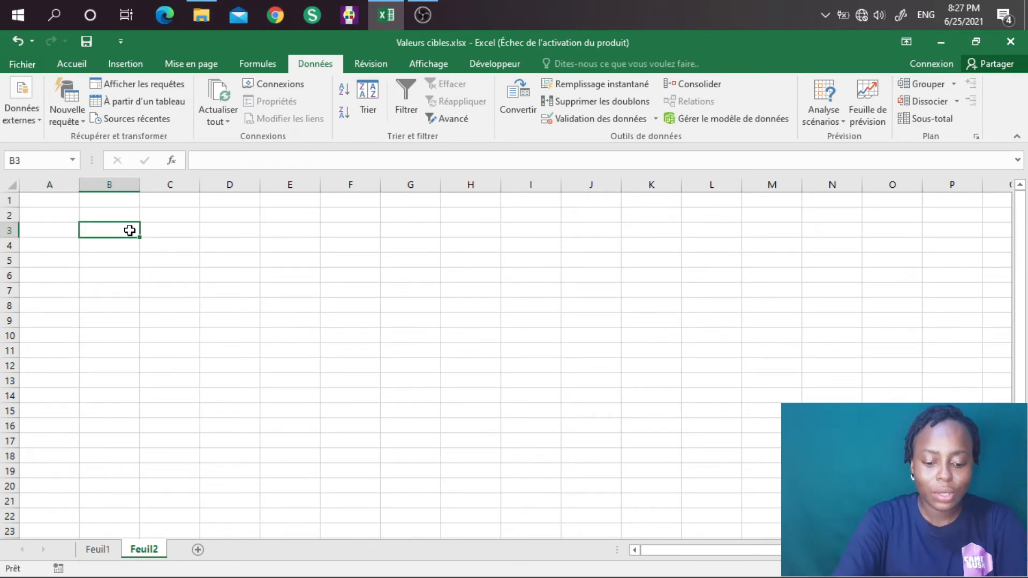
type("H")
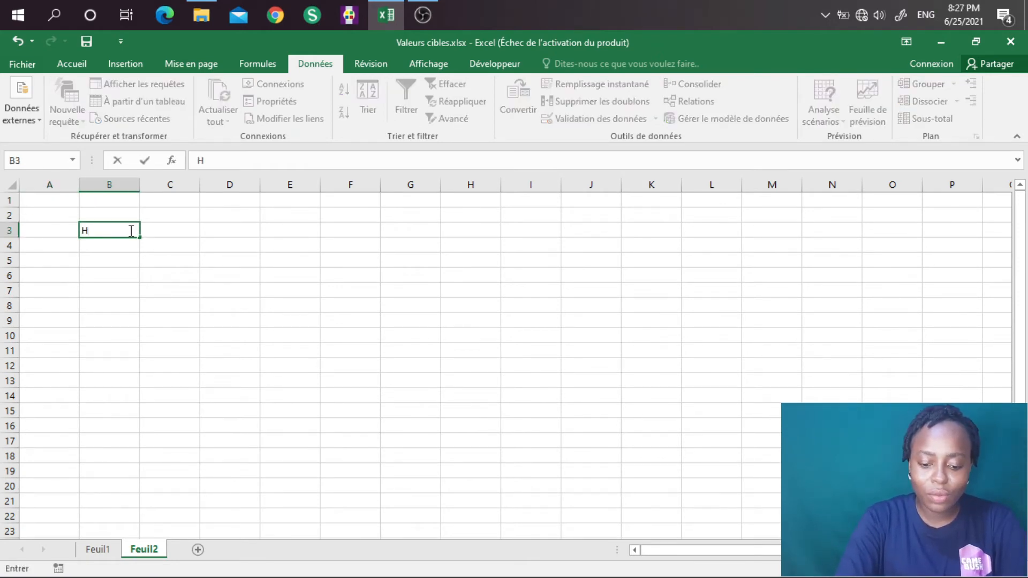
type("omme")
key("Return")
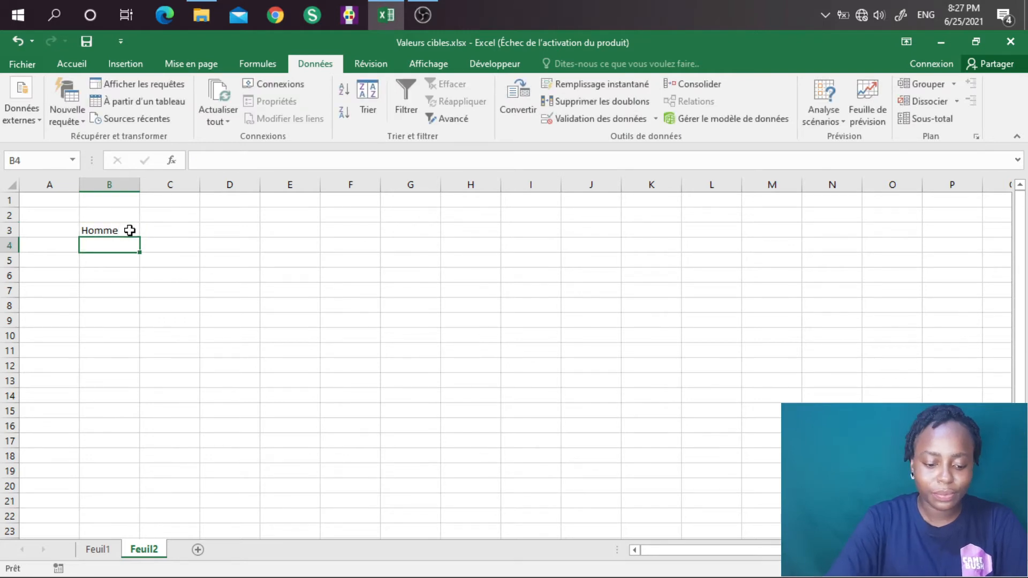
Enter Femme in cell B4 and Autre in cell B5 of Feuil2, below Homme.
type("Femme")
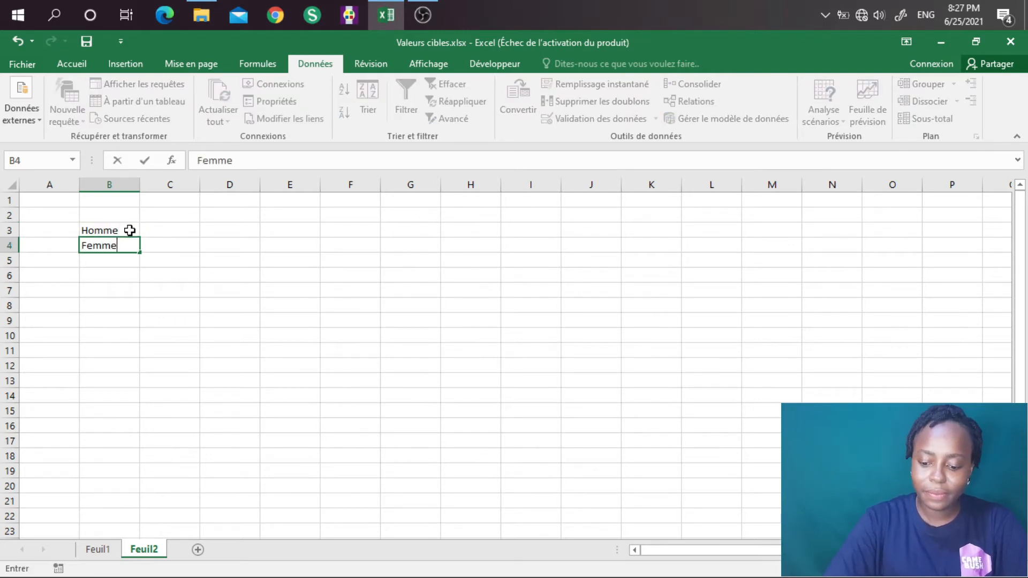
key("Return")
type("Autre")
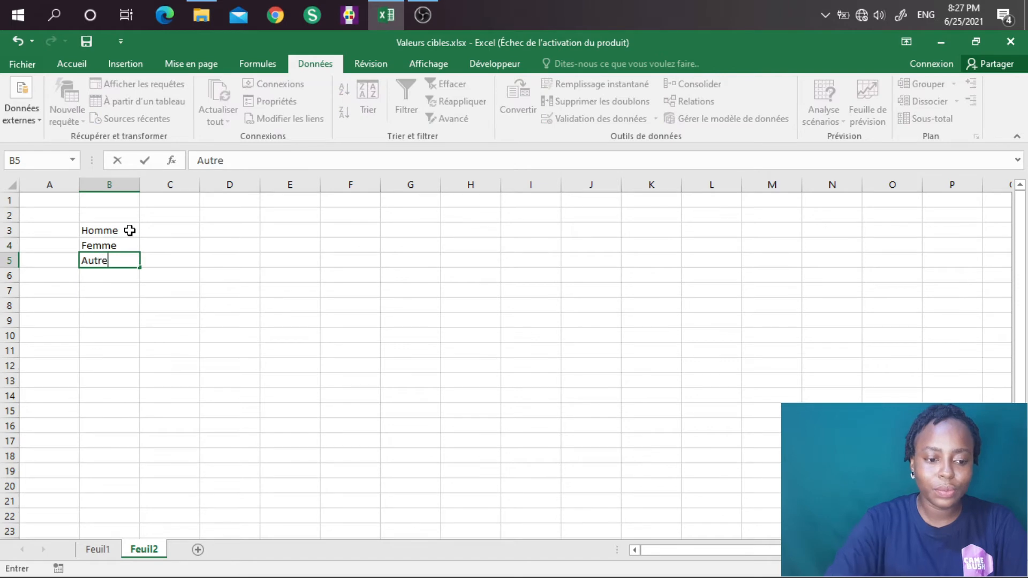
Apply a list data validation to cell F7 of Feuil1, using =Feuil2!$B$3:$B$5 as its source.
left_click(98, 550)
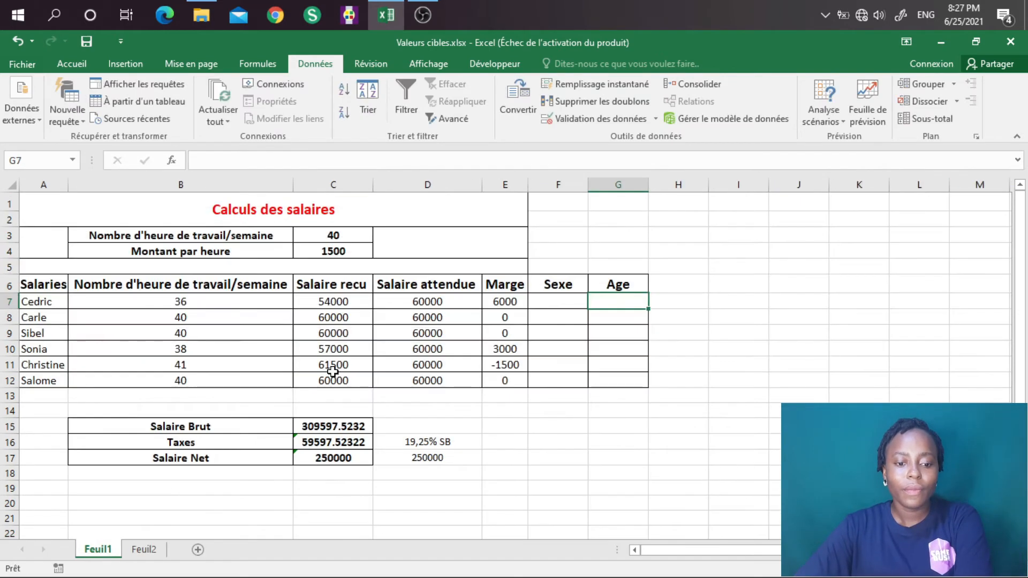
left_click(563, 303)
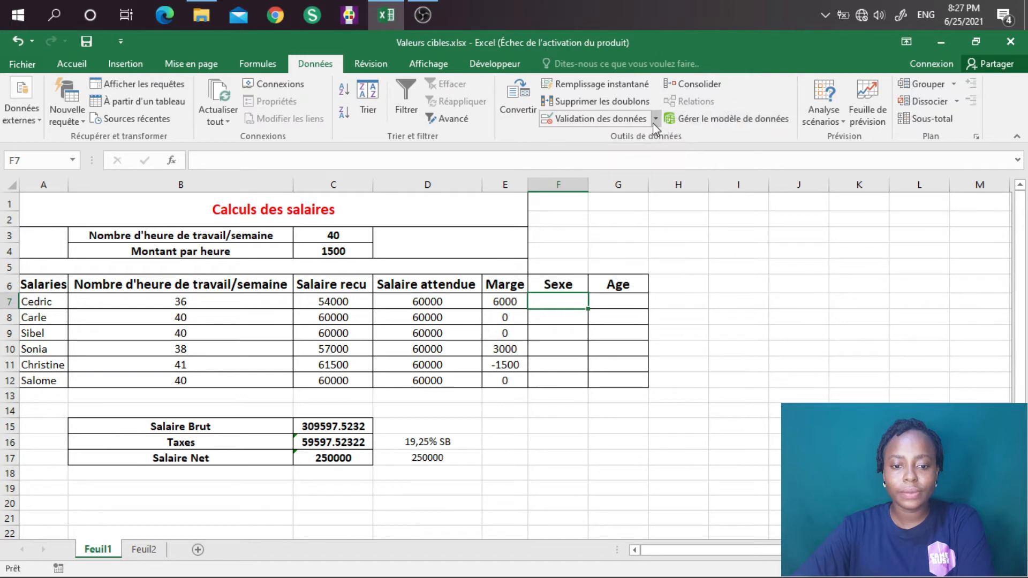
left_click(636, 122)
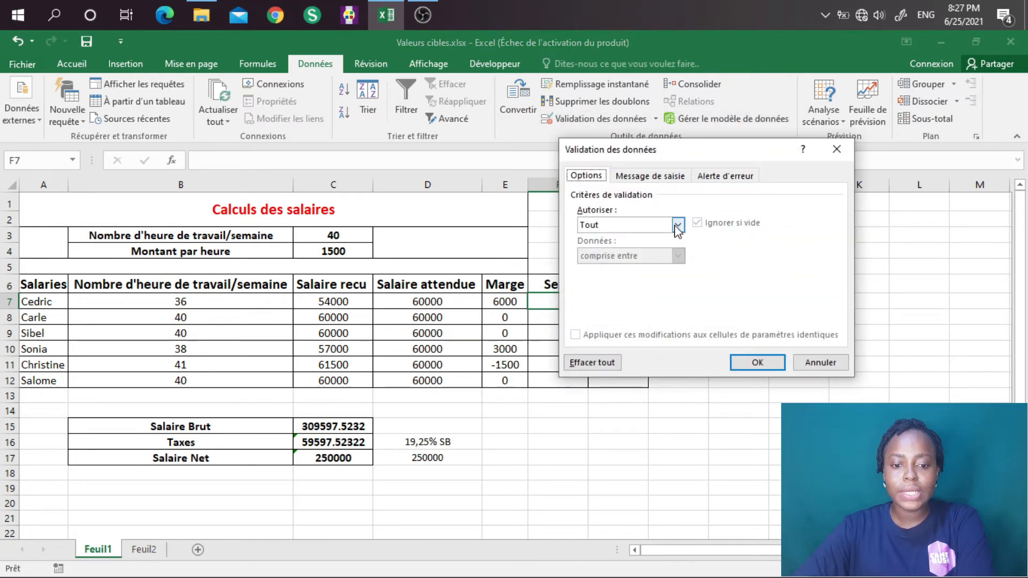
left_click(678, 226)
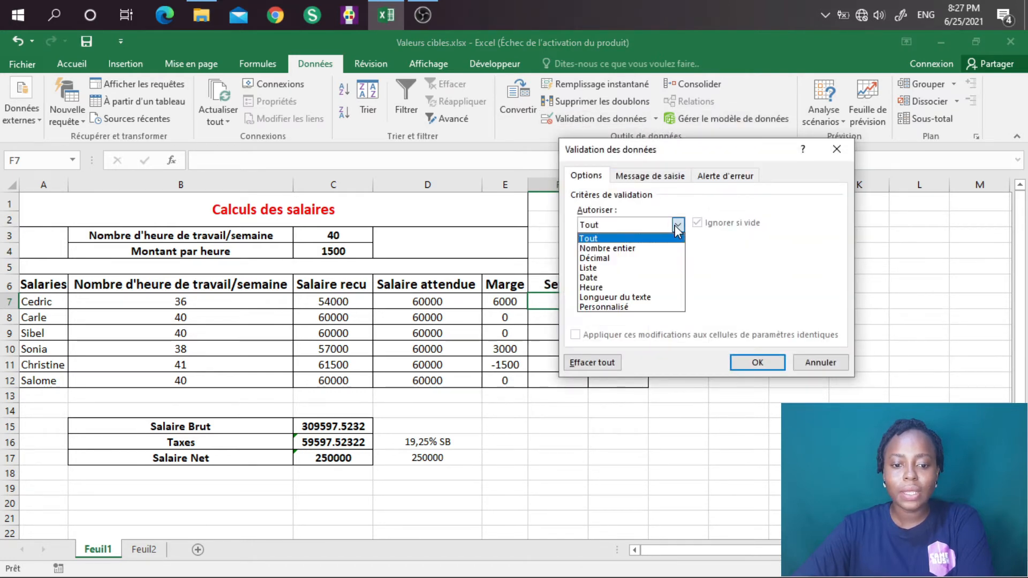
left_click(607, 268)
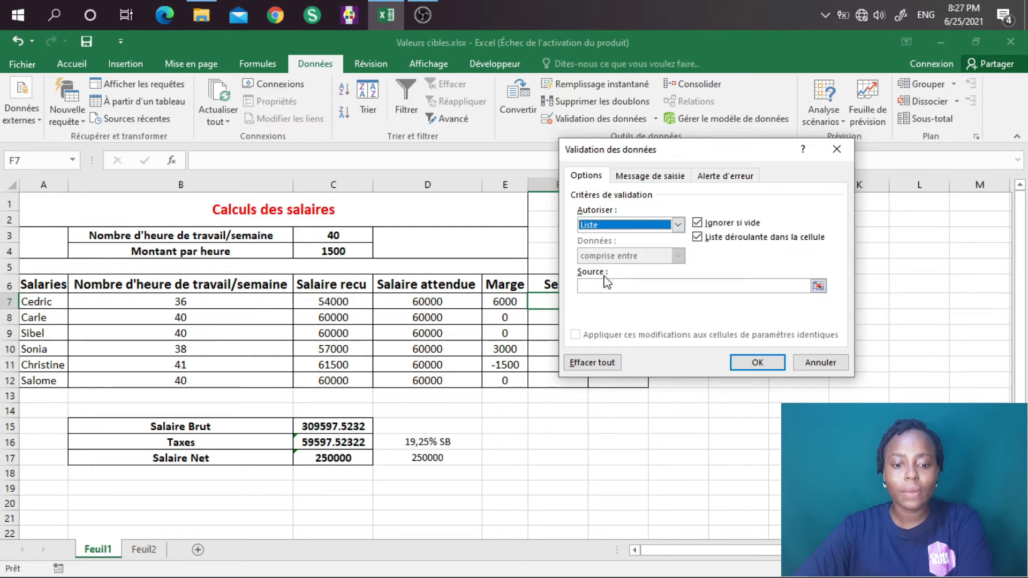
left_click(818, 287)
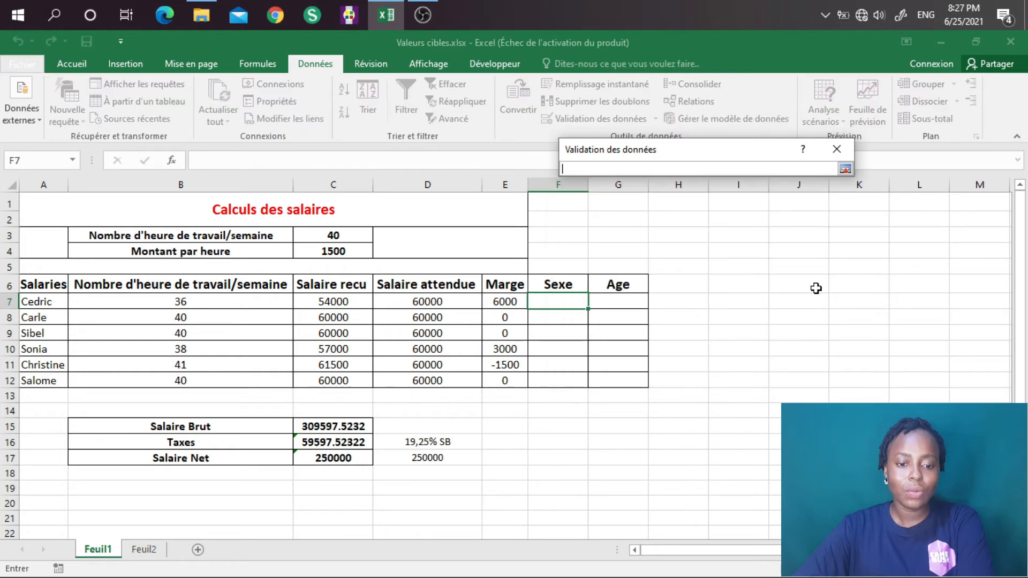
left_click(152, 552)
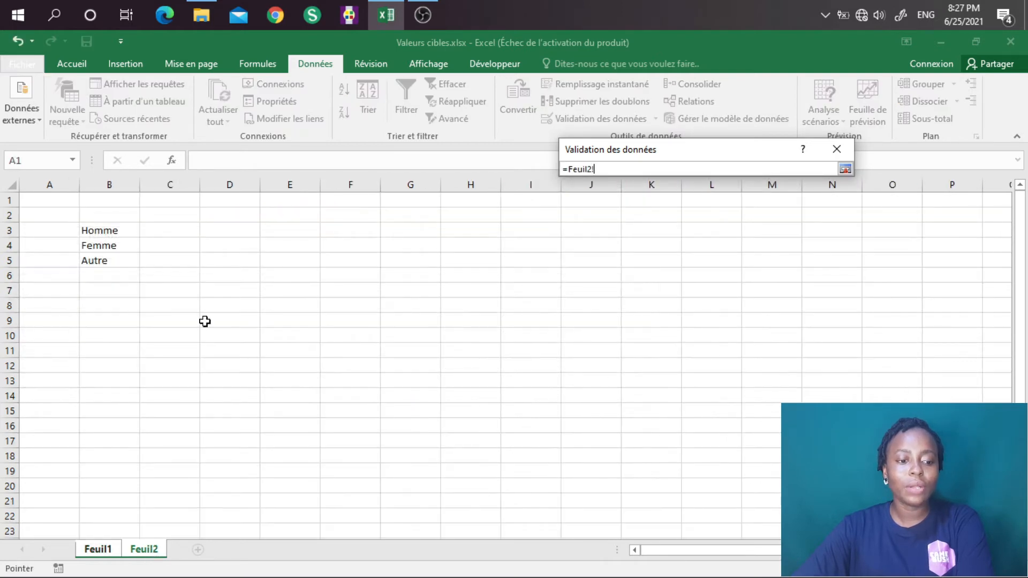
left_click_drag(94, 230, 95, 259)
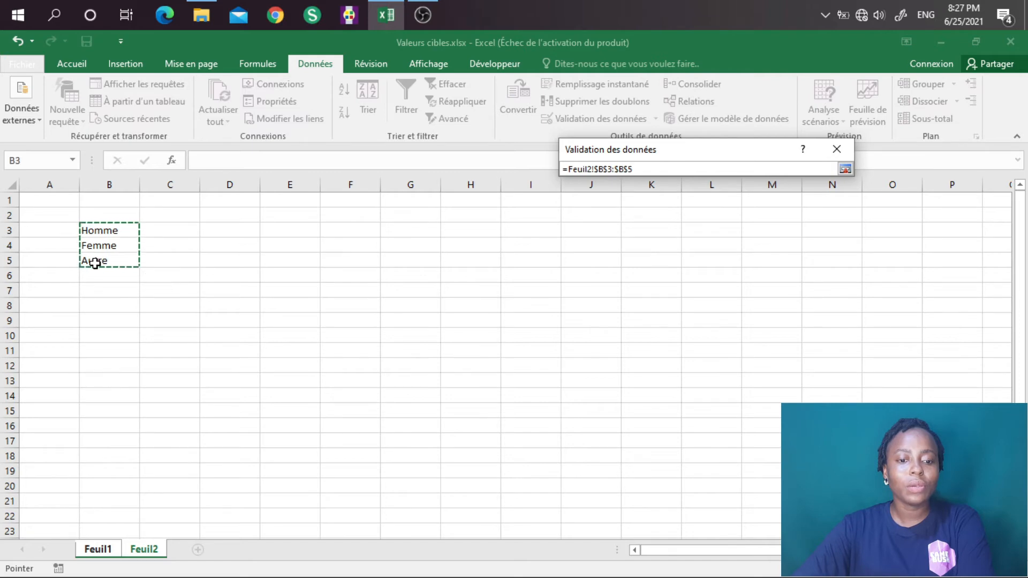
left_click(846, 169)
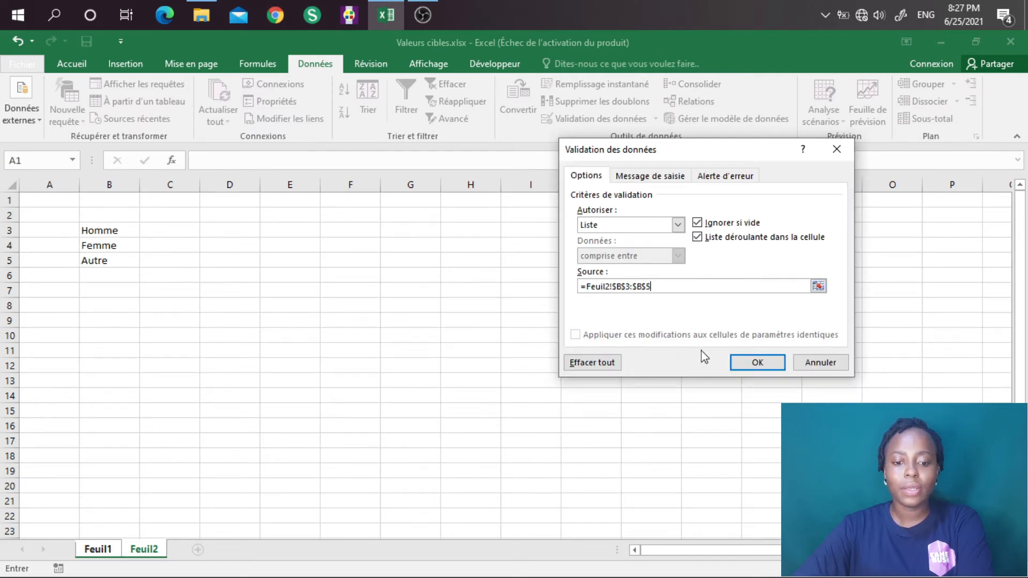
left_click(749, 373)
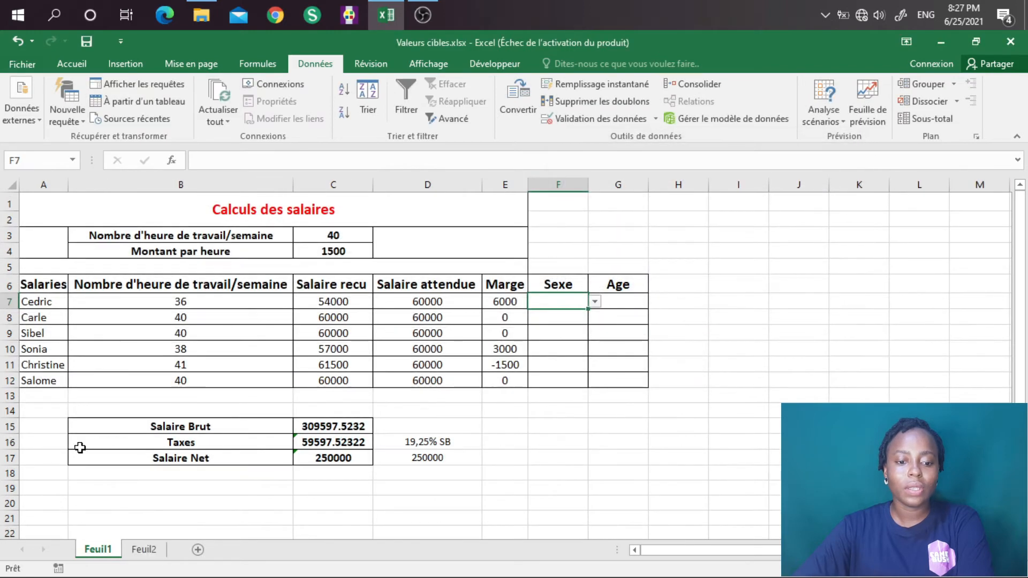
Check the list choices in cell F7 and fill its validation down through F12 in the Sexe column.
left_click(595, 302)
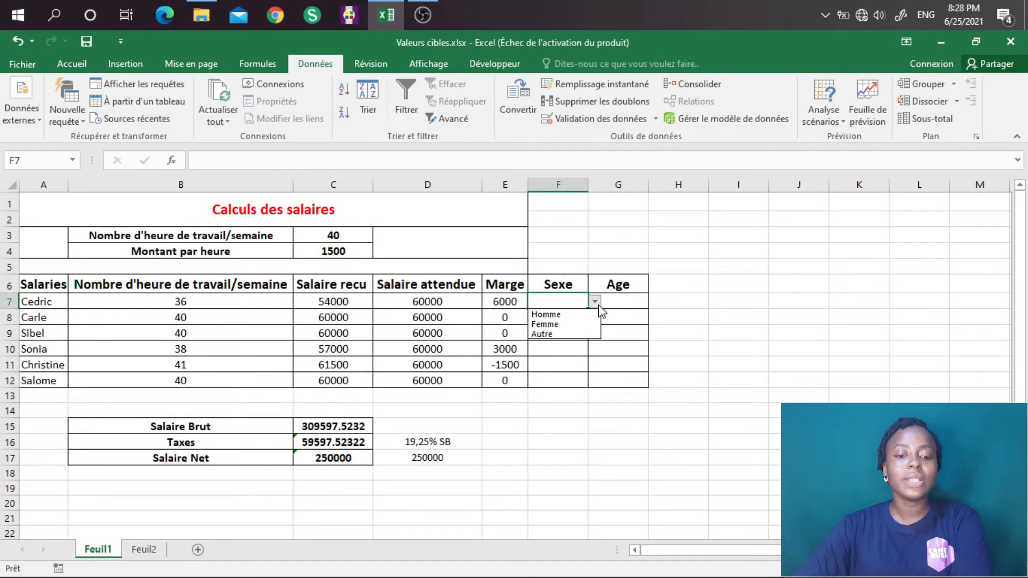
left_click(598, 306)
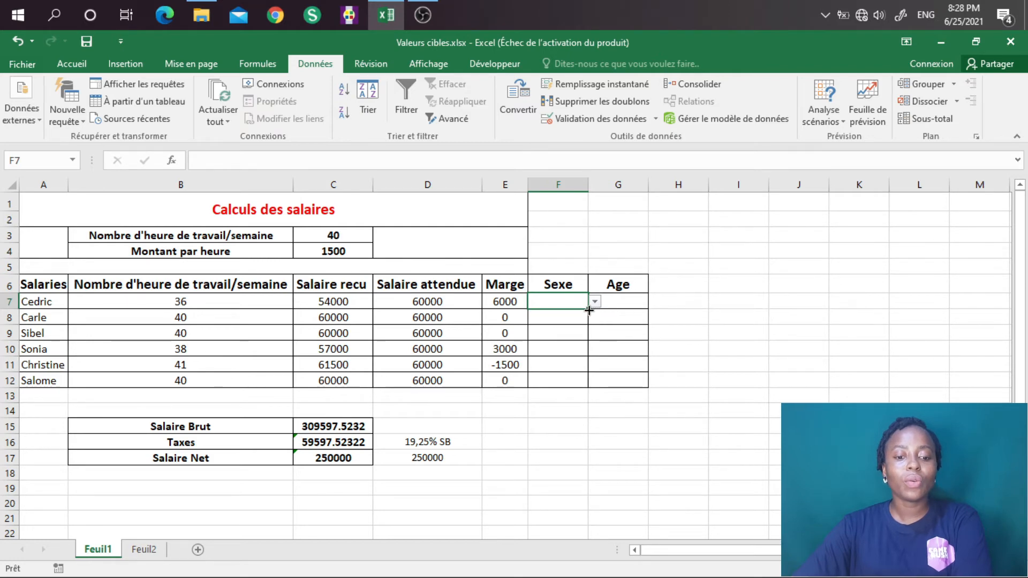
left_click(589, 311)
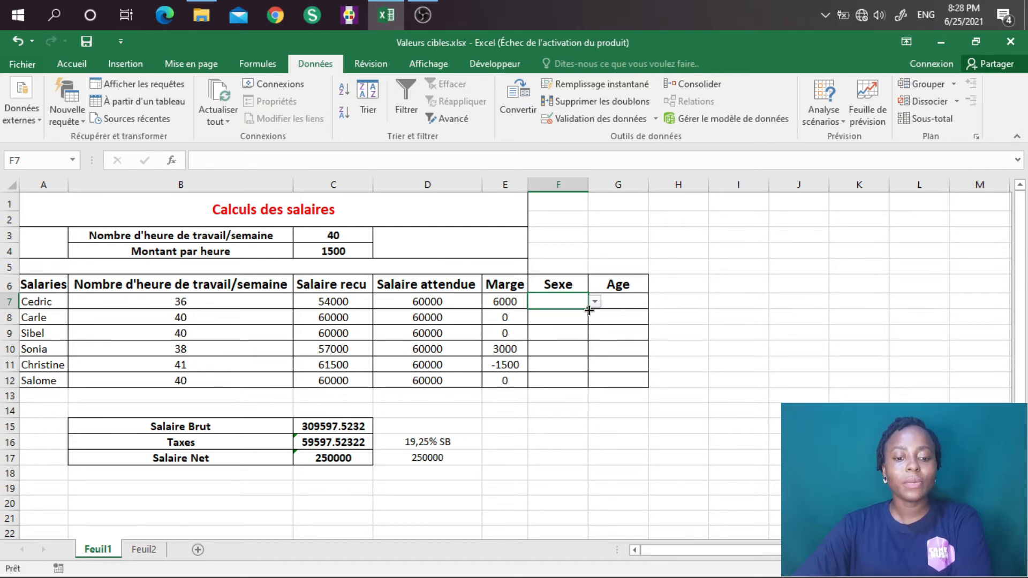
left_click_drag(589, 310, 584, 394)
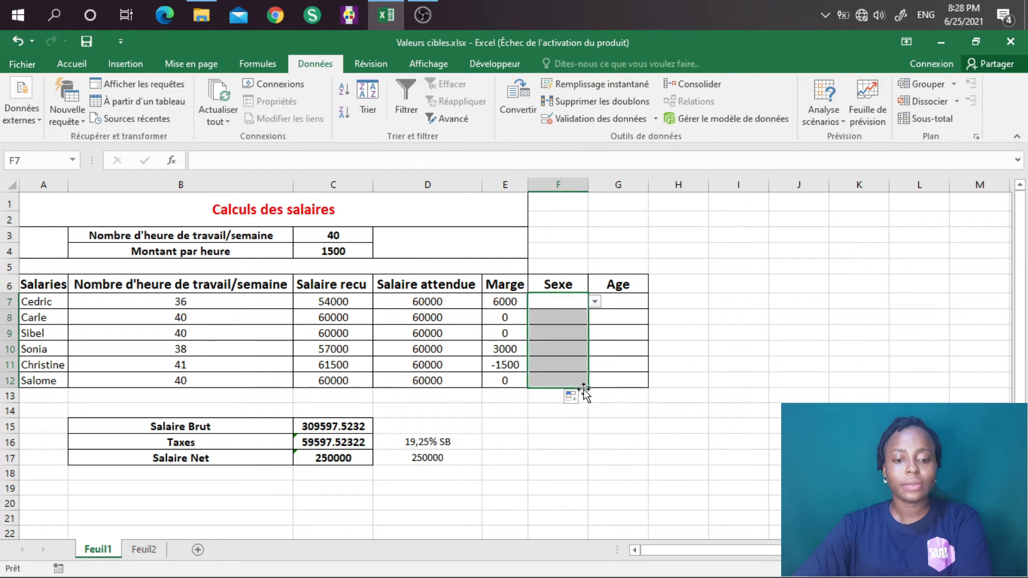
left_click(583, 332)
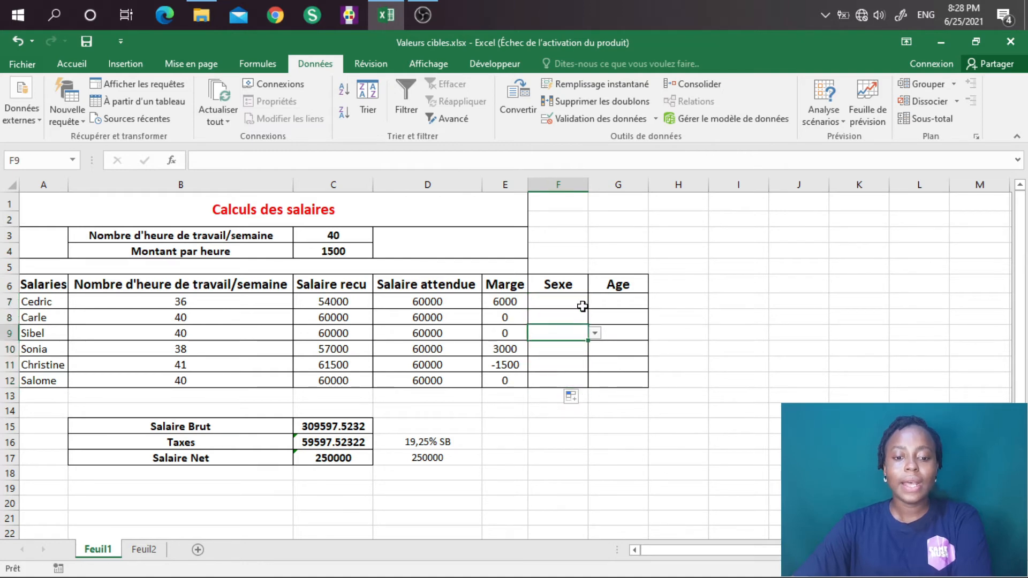
Choose Homme from the validation list for cells F7 and F8 in the Sexe column.
left_click(583, 307)
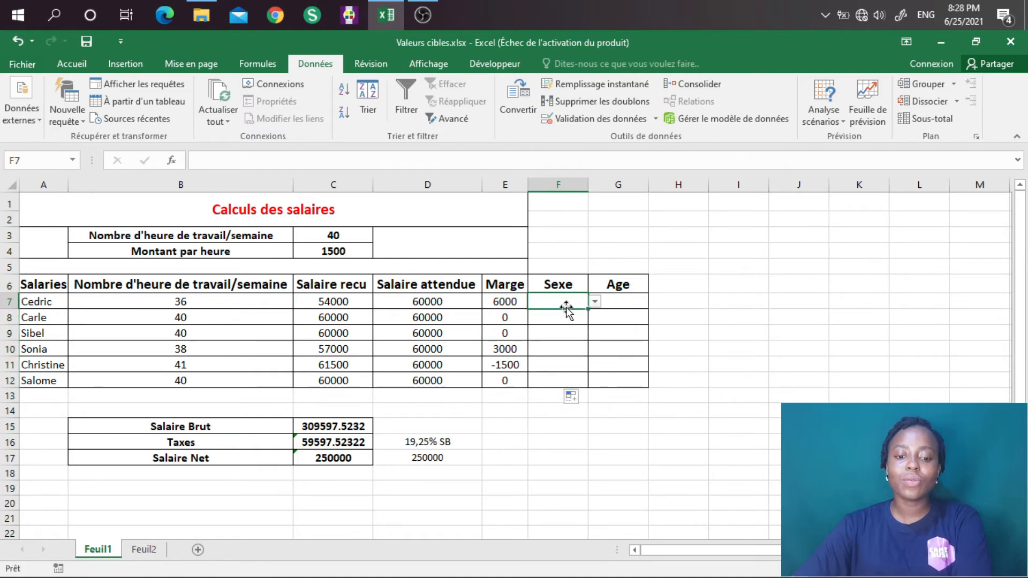
left_click(596, 303)
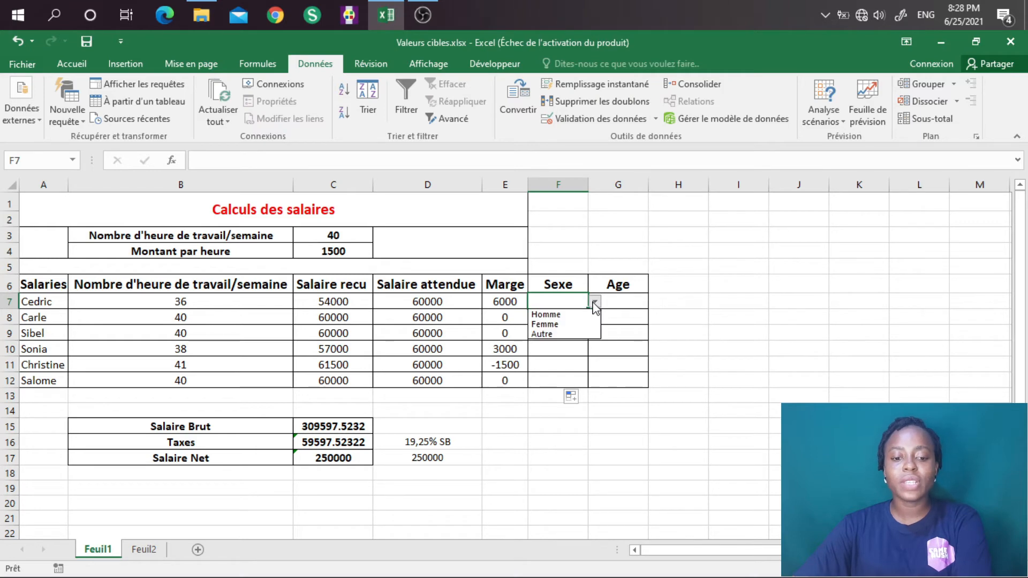
left_click(568, 313)
left_click(582, 320)
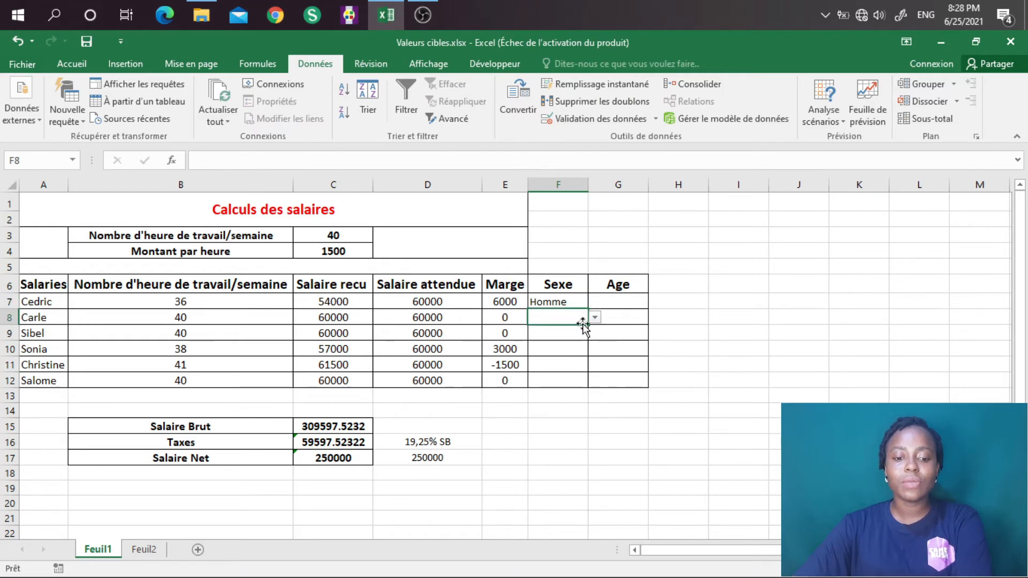
left_click(595, 318)
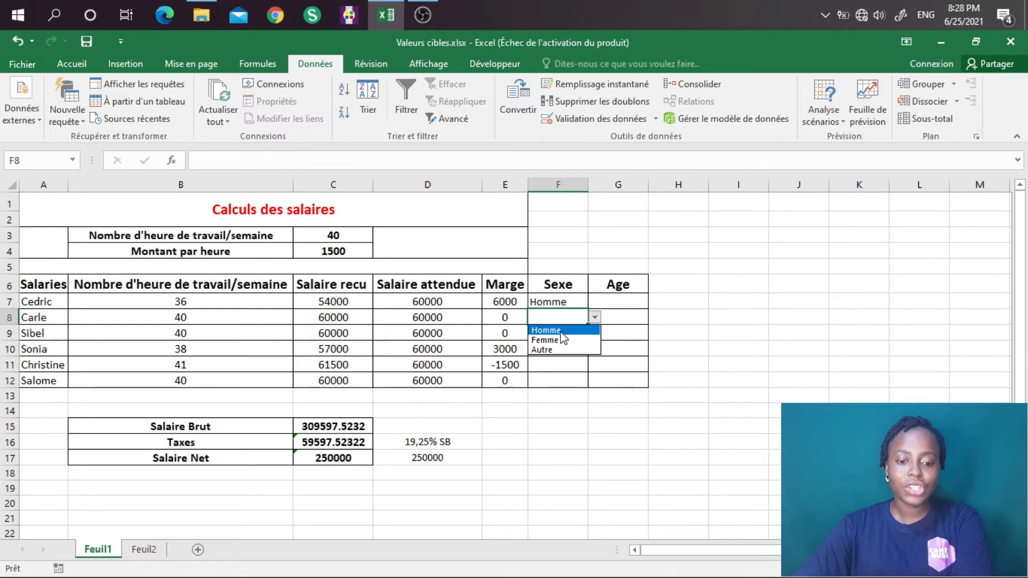
left_click(561, 331)
Choose Femme from the validation list for cells F9, F10 and F11 in the Sexe column.
left_click(581, 334)
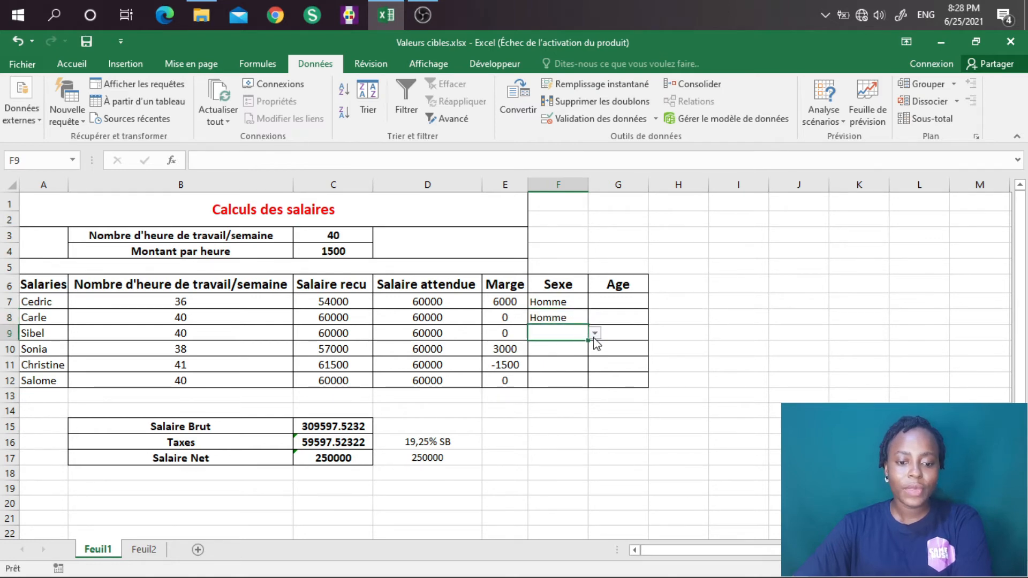
left_click(593, 337)
left_click(567, 356)
left_click(572, 351)
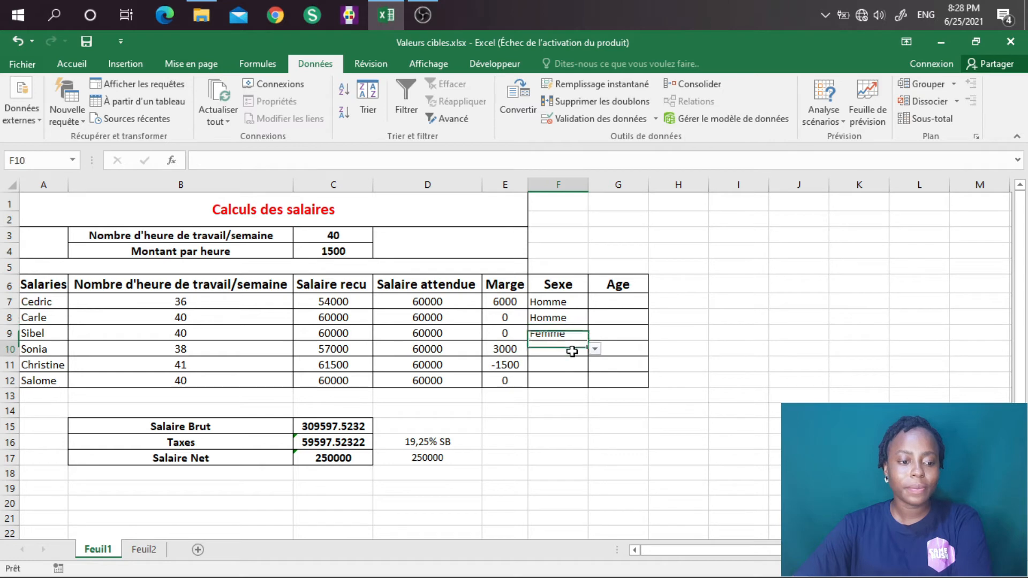
left_click(595, 349)
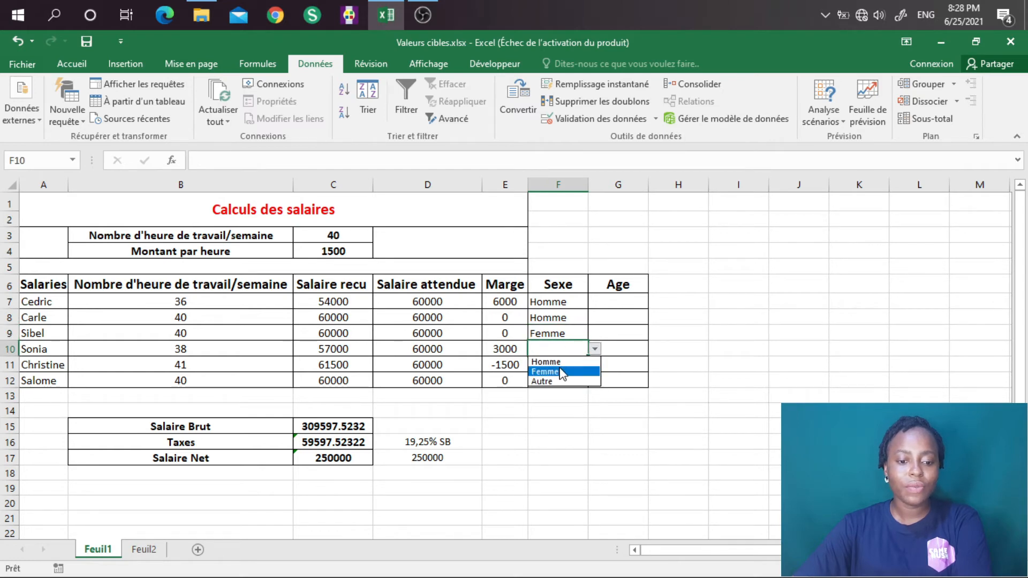
left_click(562, 371)
left_click(565, 366)
left_click(595, 365)
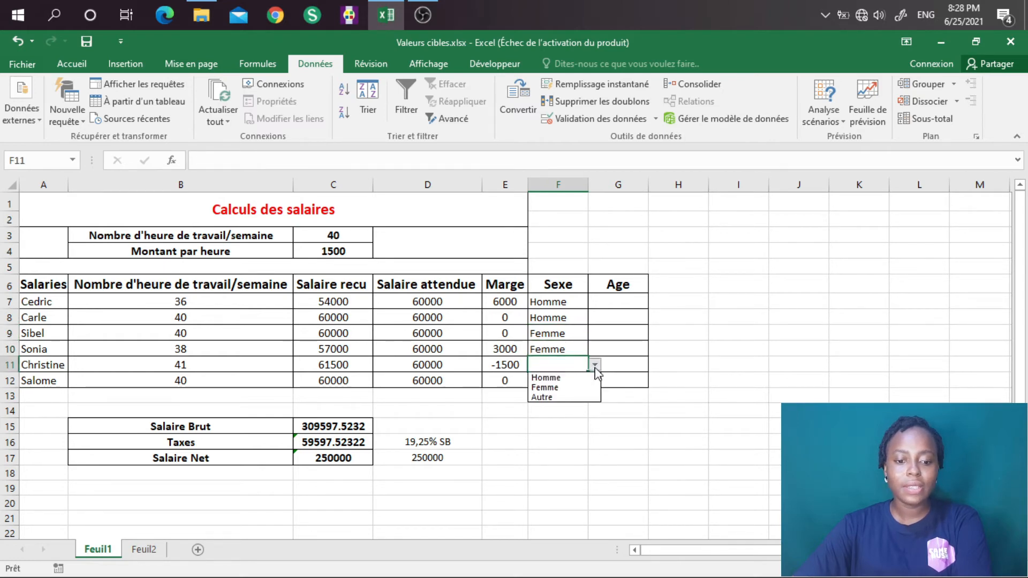
left_click(551, 387)
Choose Homme from the validation list for cell F12, the last row of the Sexe column.
left_click(561, 381)
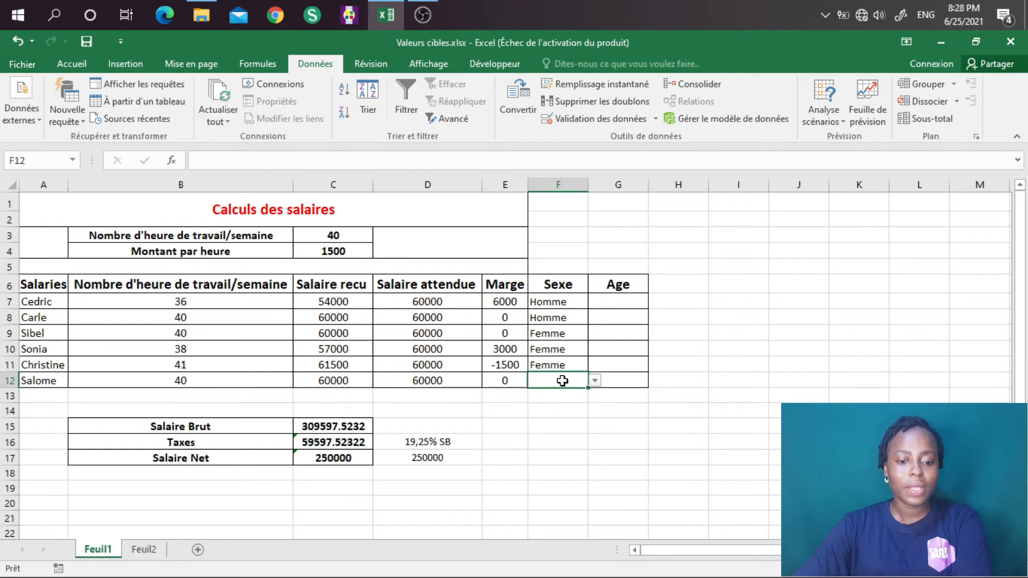
left_click(595, 380)
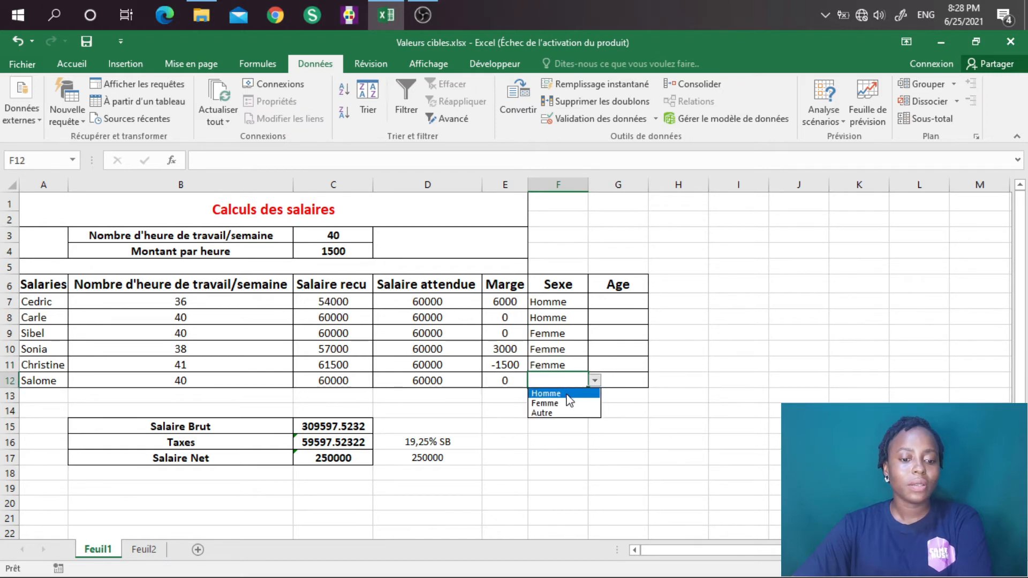
left_click(552, 394)
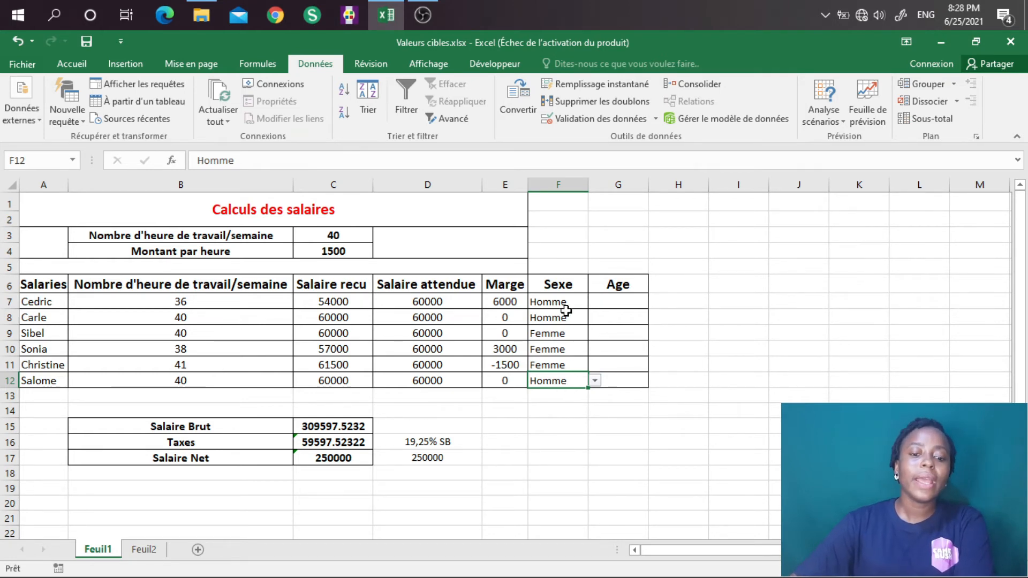
Restrict the age in cell G7 to whole numbers (Nombre entier) between a minimum of 20 and a maximum of 40.
left_click(623, 303)
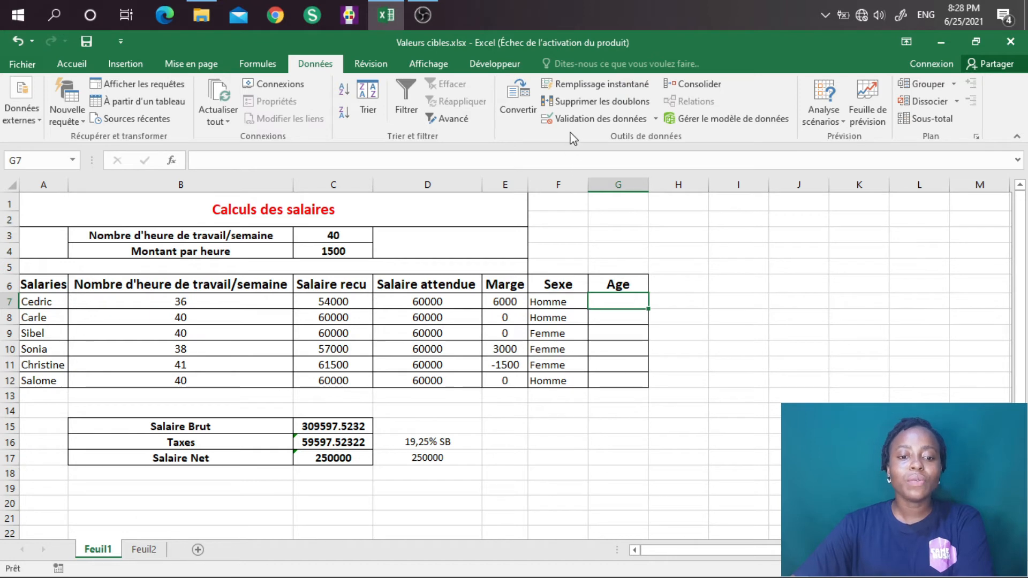
left_click(596, 119)
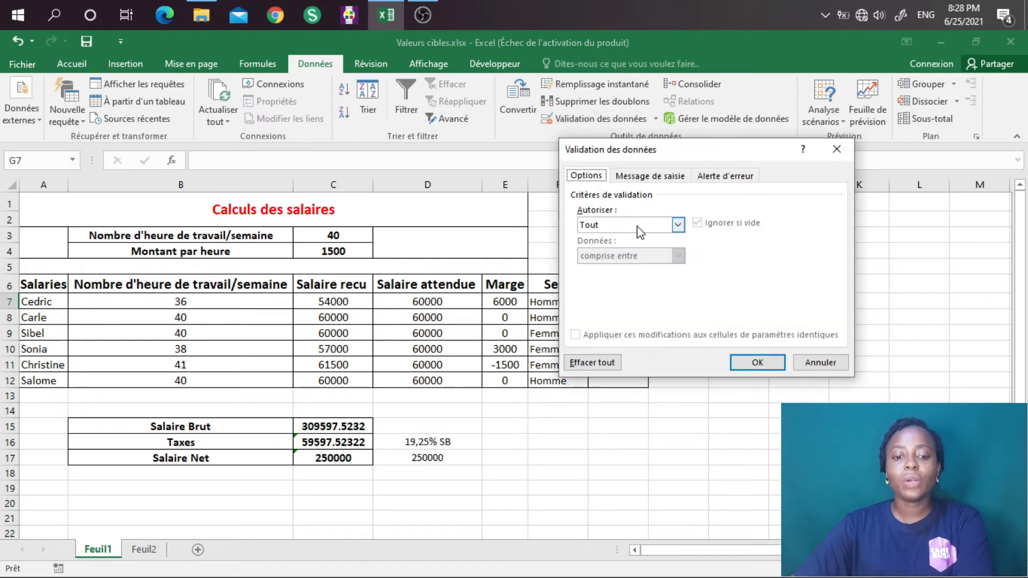
left_click(678, 225)
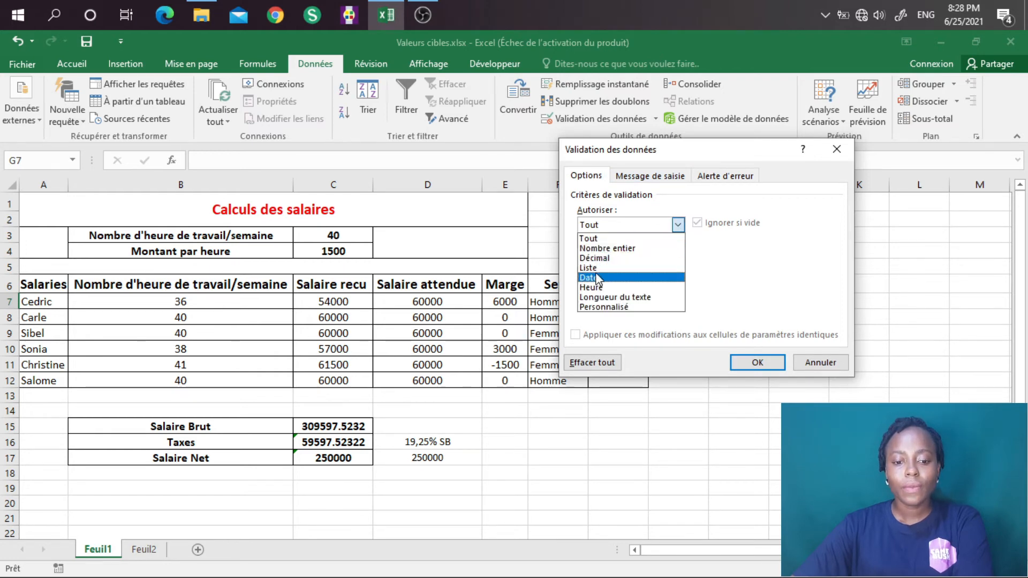
left_click(609, 249)
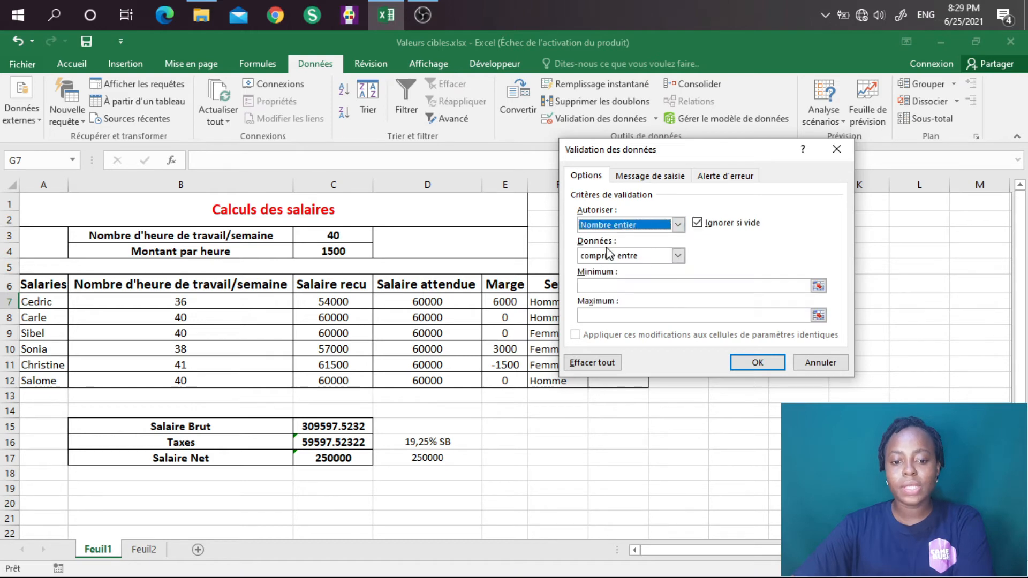
left_click(601, 286)
type("20")
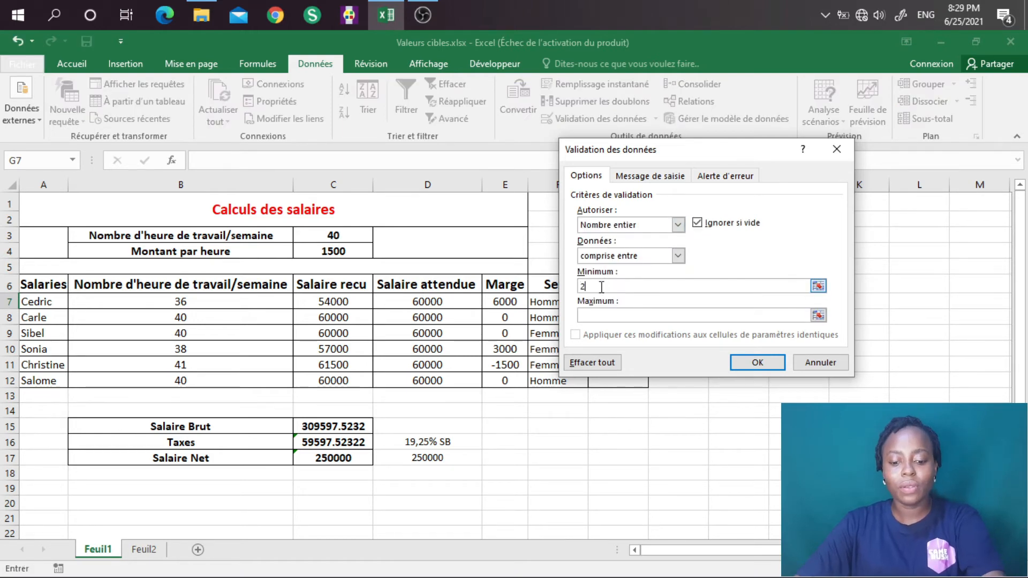
left_click(599, 316)
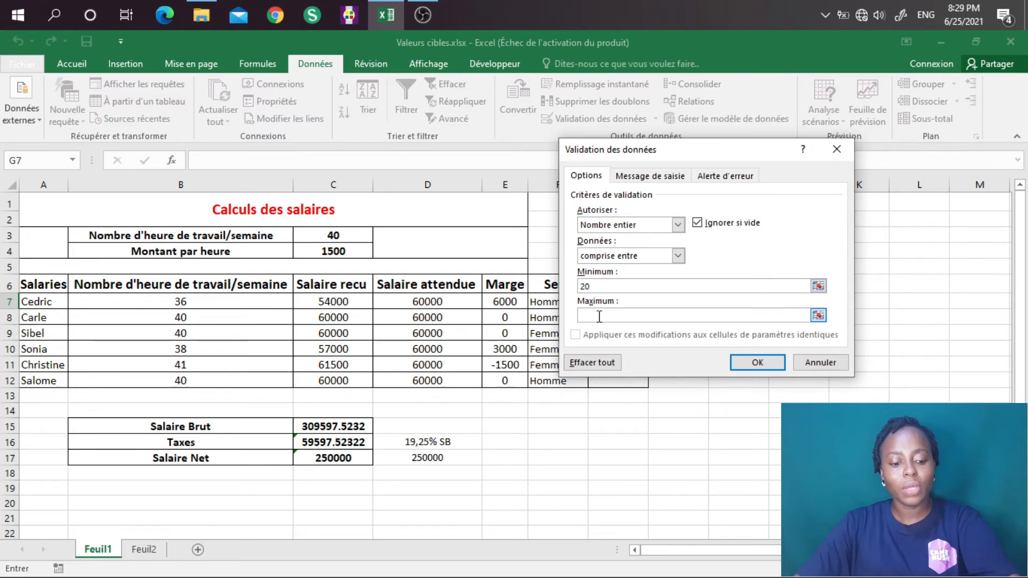
type("40")
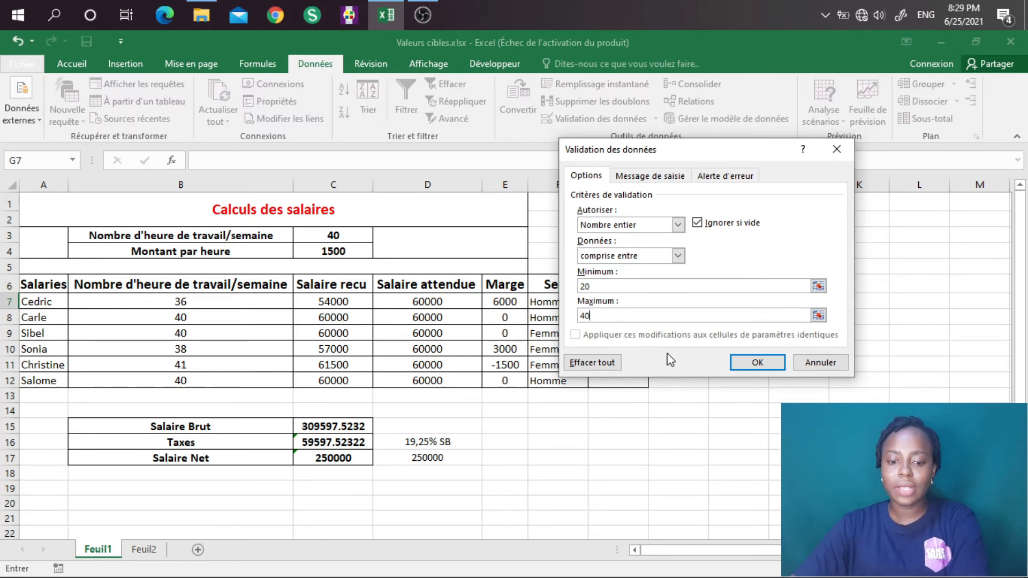
left_click(757, 362)
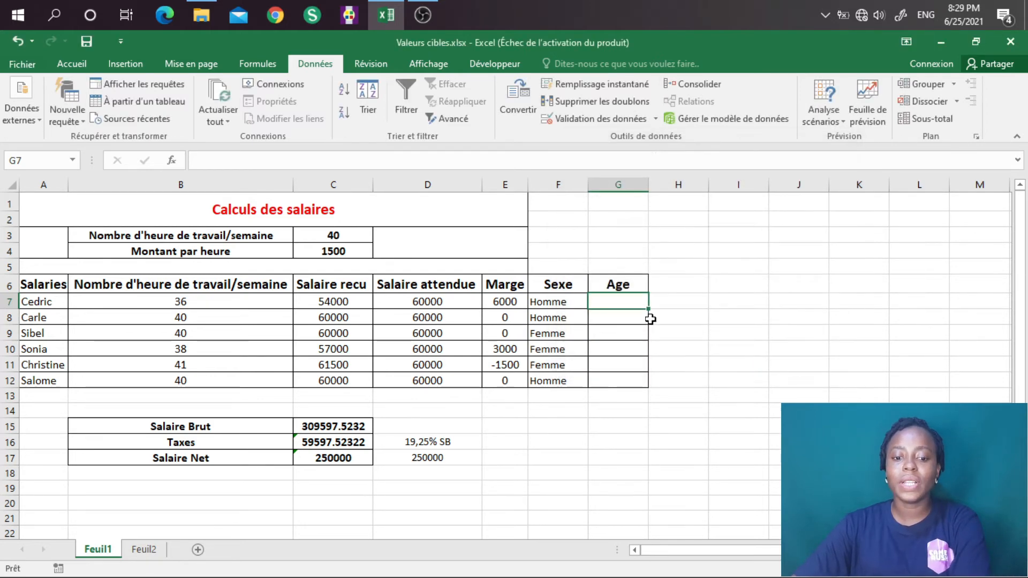
Fill the validation of cell G7 down through G12 in the Age column and enter 35 in G7.
left_click_drag(648, 311, 636, 386)
left_click(627, 302)
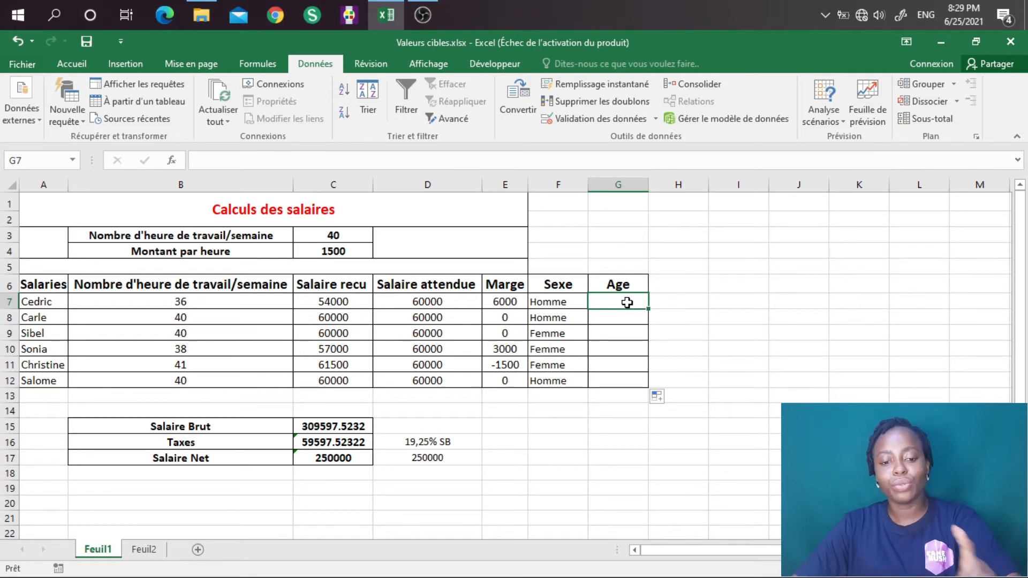
type("35")
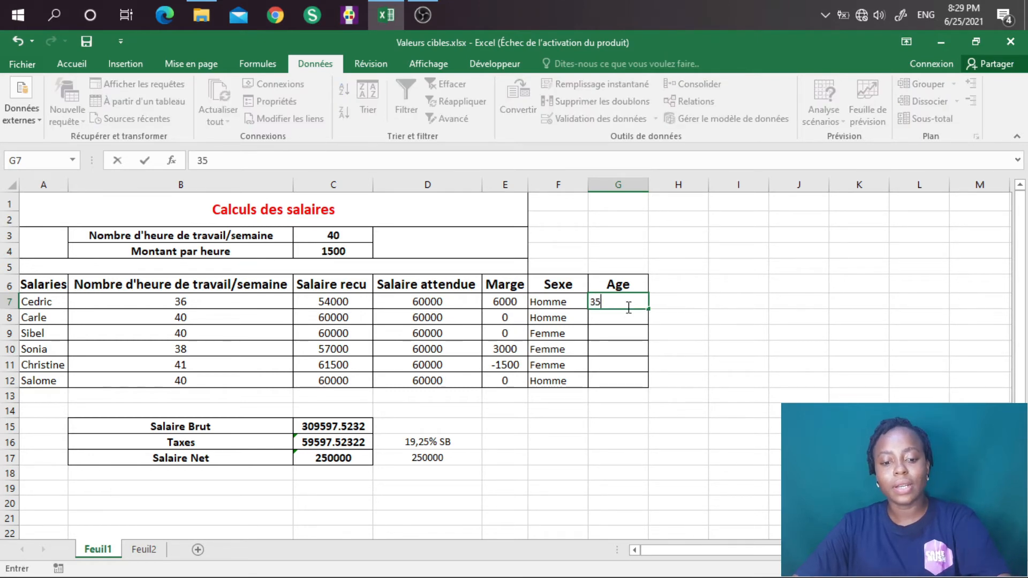
key("ctrl+Return")
Try to enter the age 18 in cell G8 to test the validation, and cancel the entry.
left_click(625, 320)
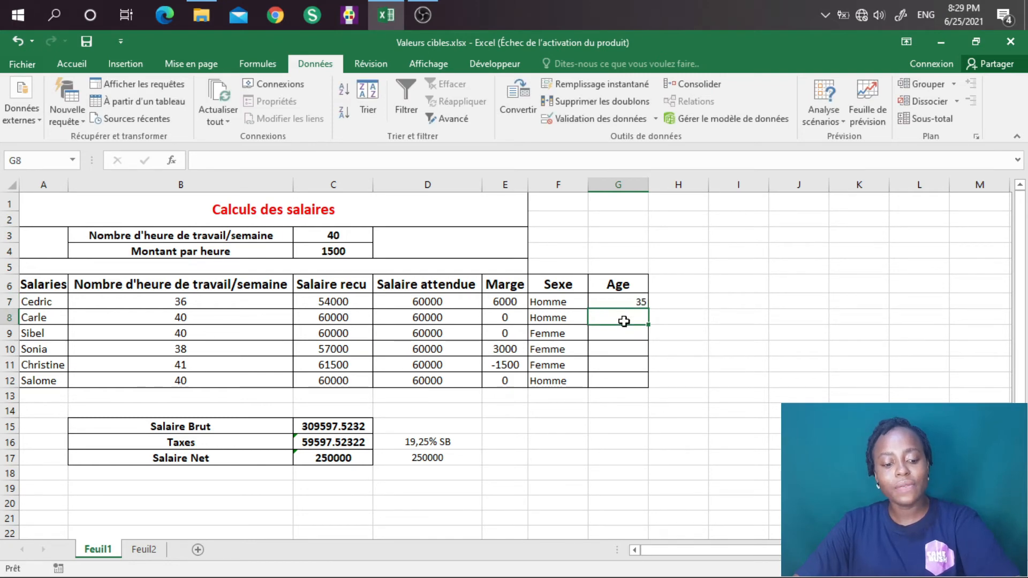
type("1")
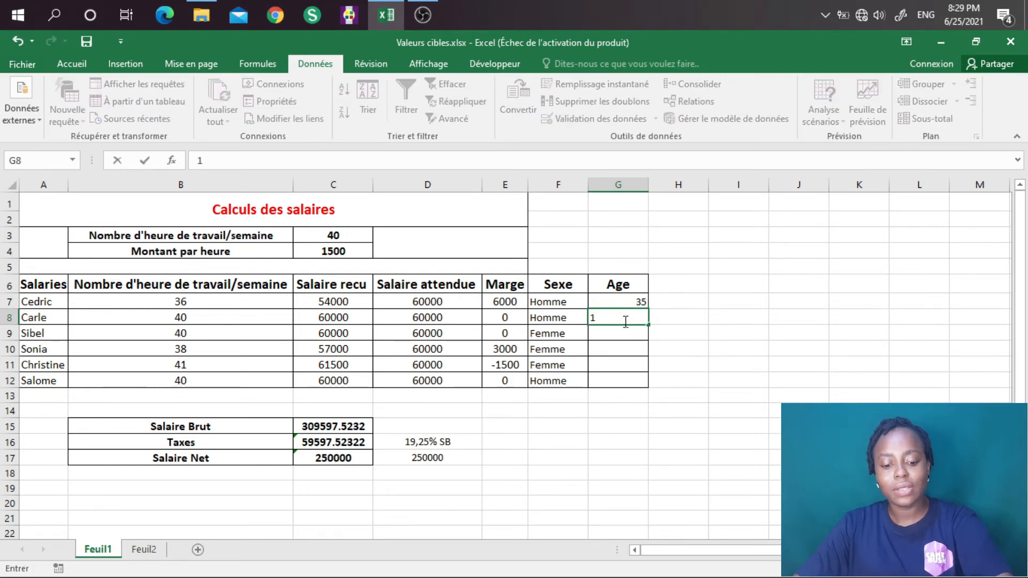
type("8")
key("Return")
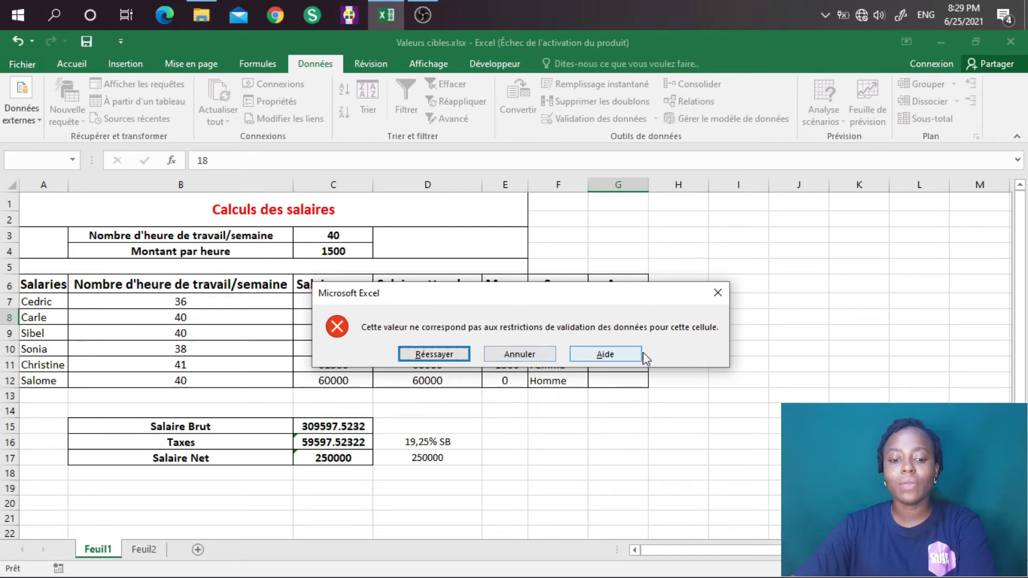
left_click(520, 355)
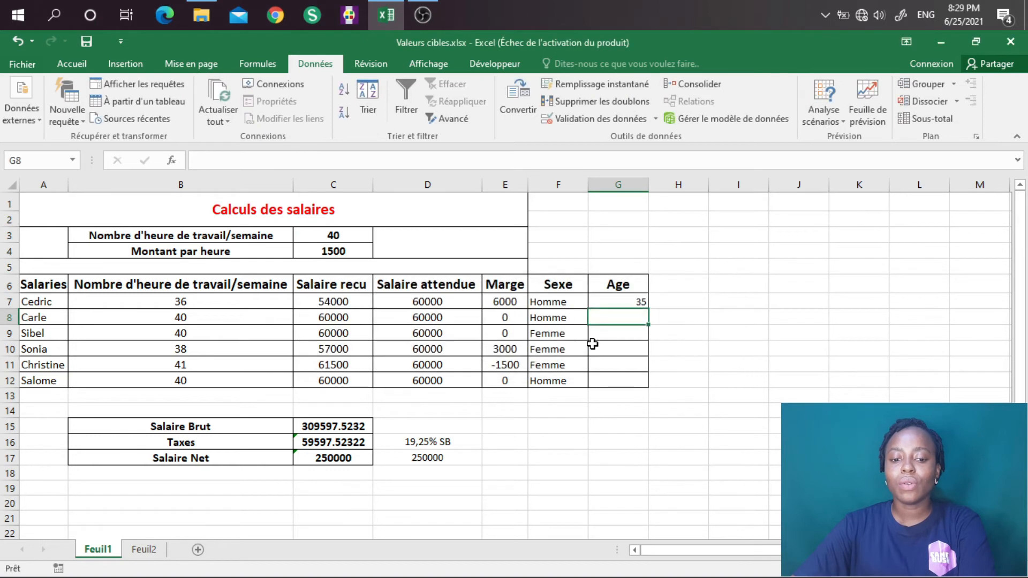
Title the validation input message of cell G7 "plage d'age".
left_click(601, 303)
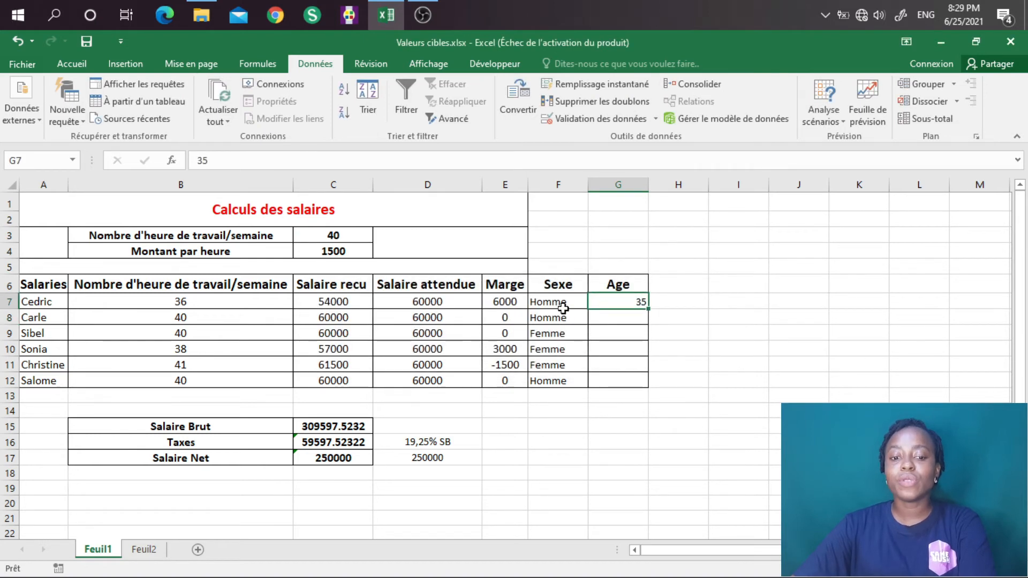
left_click(629, 123)
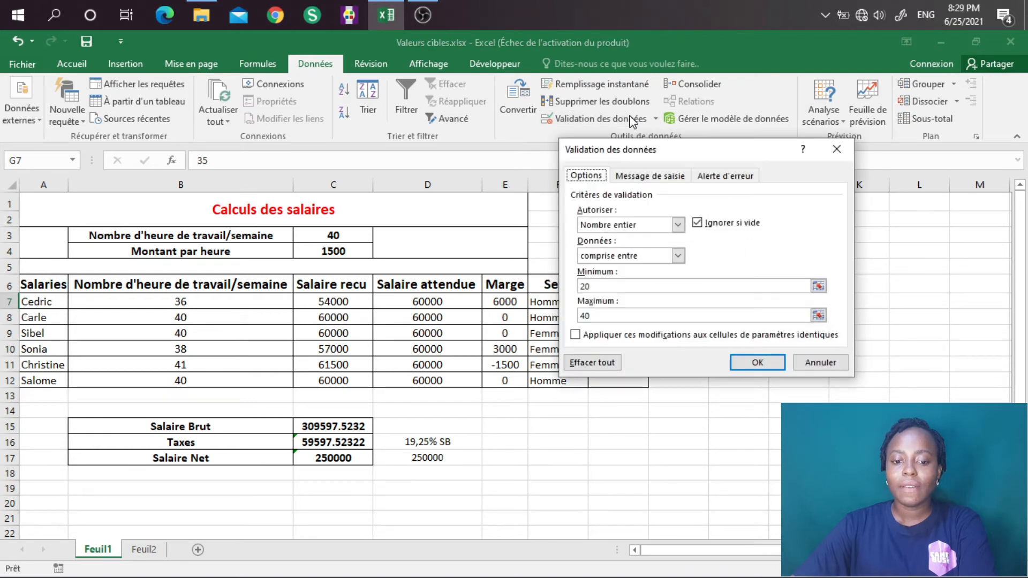
left_click(681, 182)
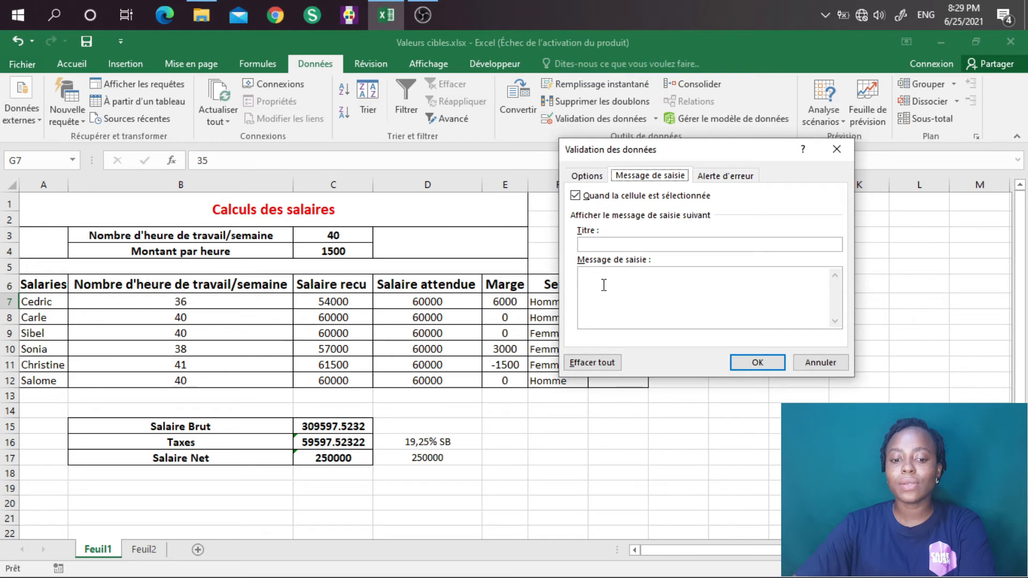
left_click(602, 246)
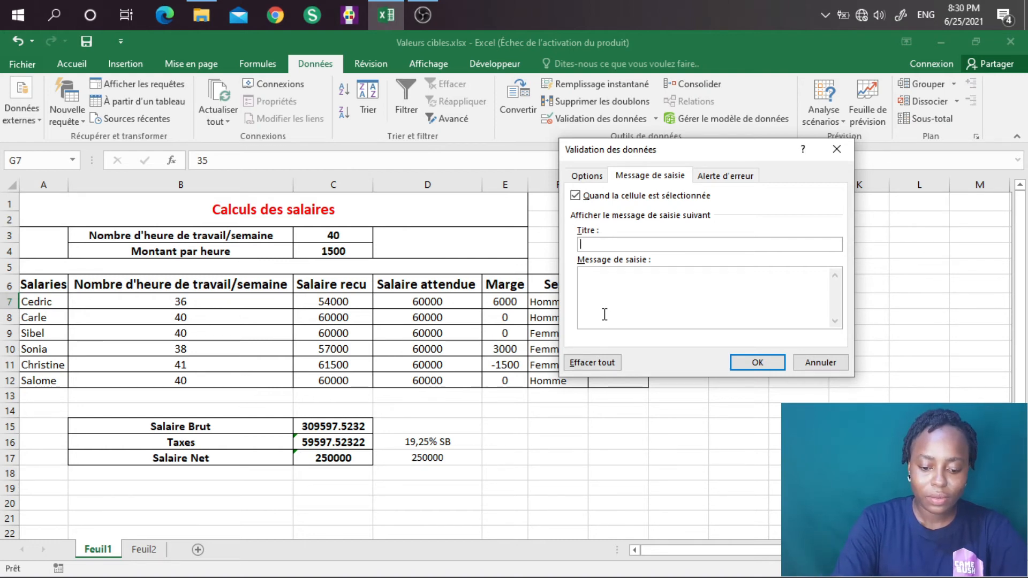
type("plage")
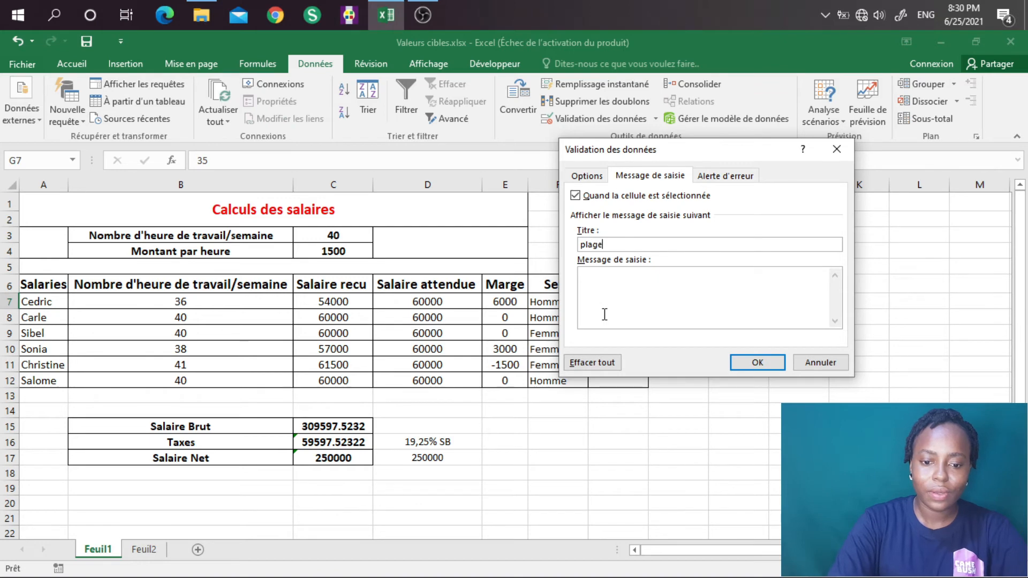
type(" d'age")
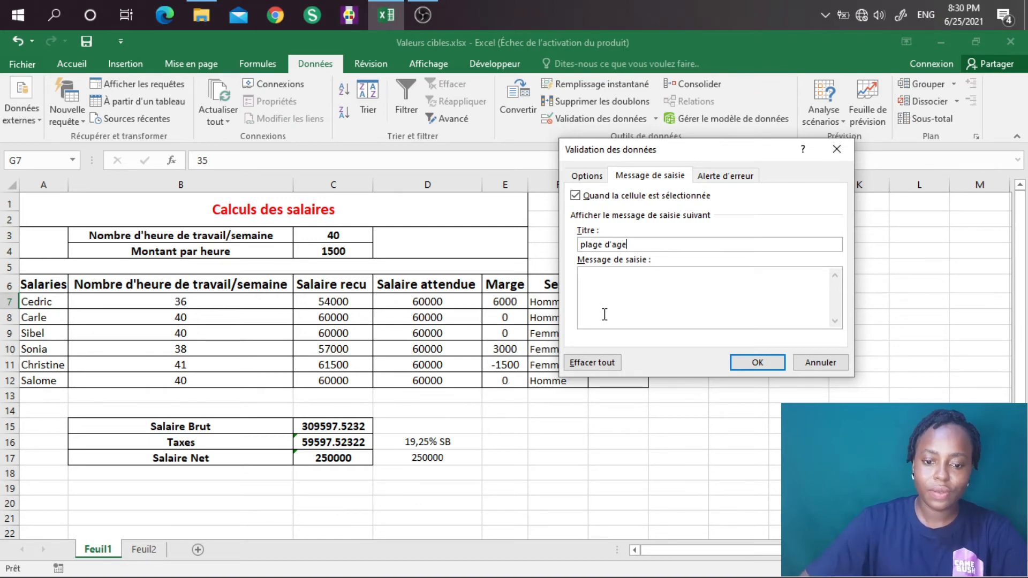
Set G7's input message to "Vous devez entrer un age compris entre 20 et 40", apply it and check it on the cell.
left_click(615, 278)
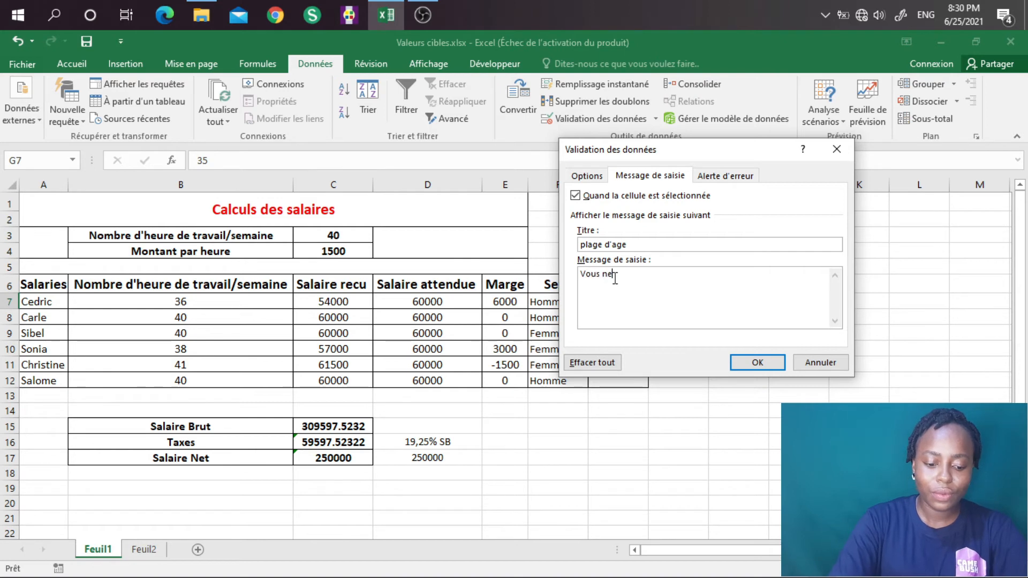
type("Vous ne devez ")
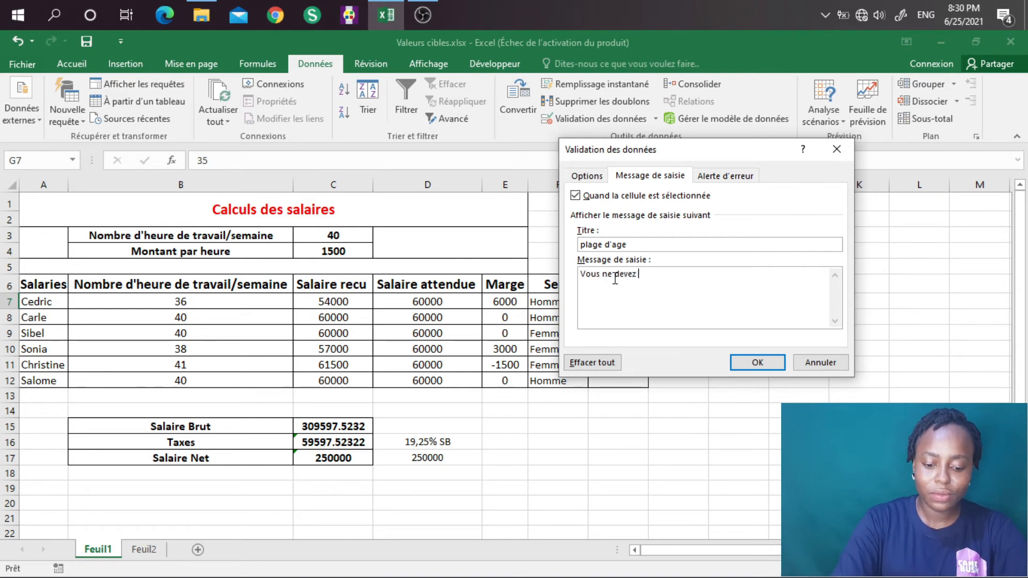
type("entrer")
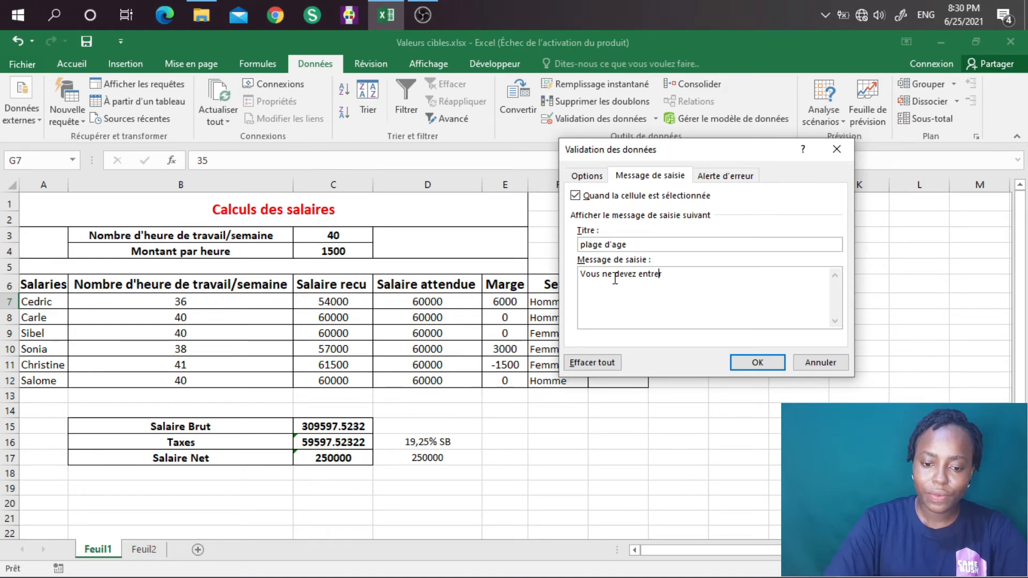
key("BackSpace")
key("BackSpace")
key("BackSpace")
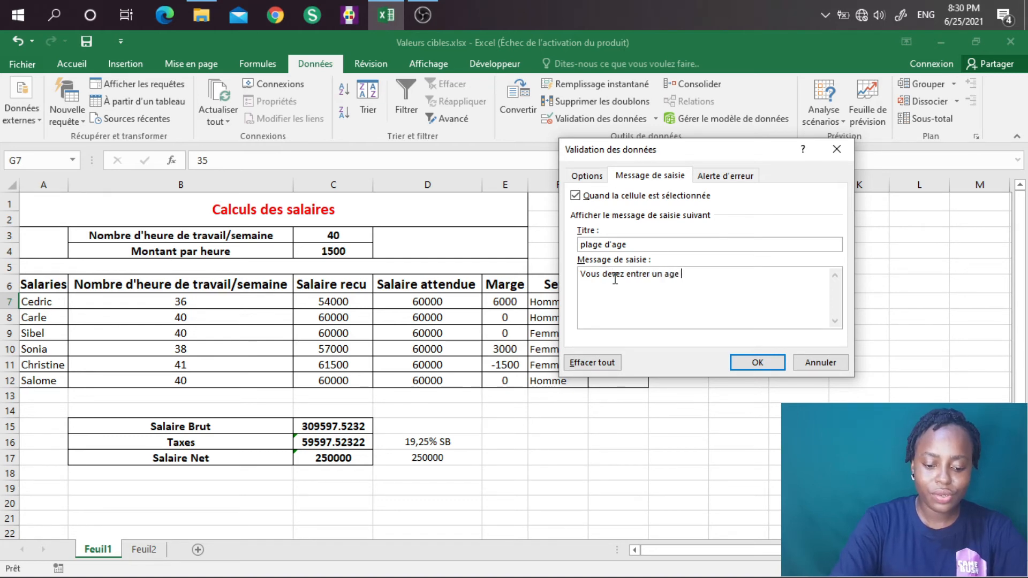
type("entrer un age ")
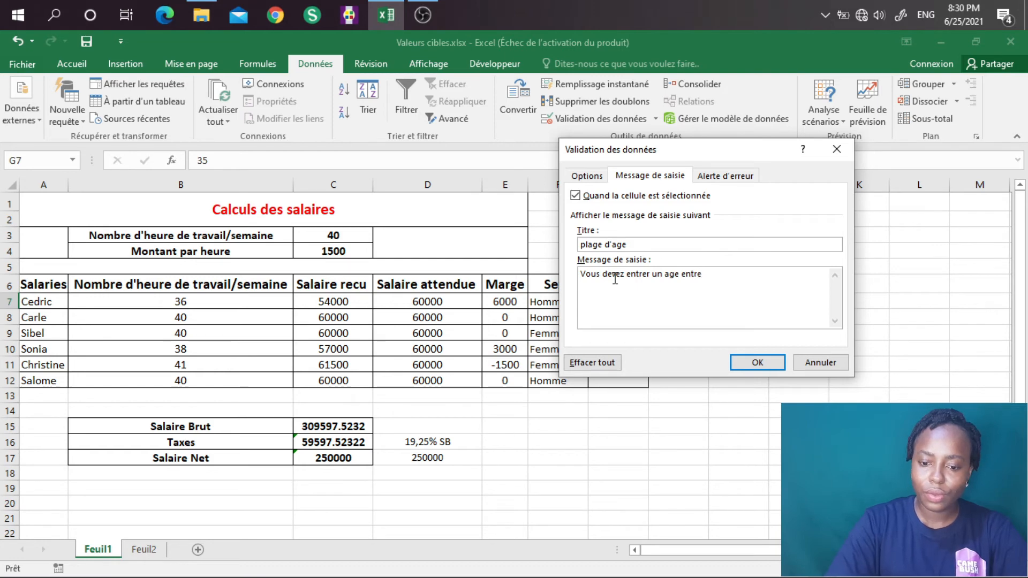
type("compr")
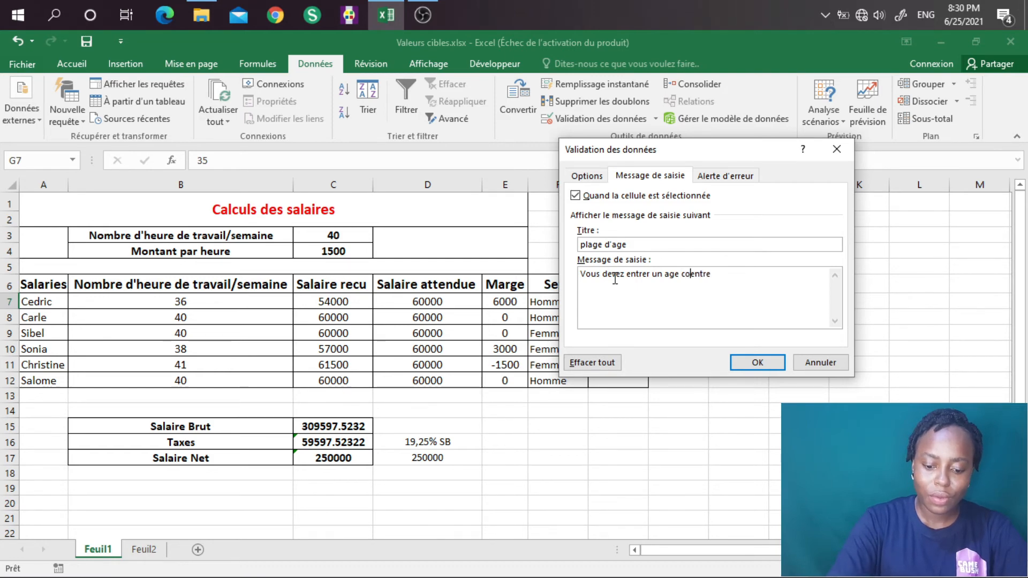
type("is")
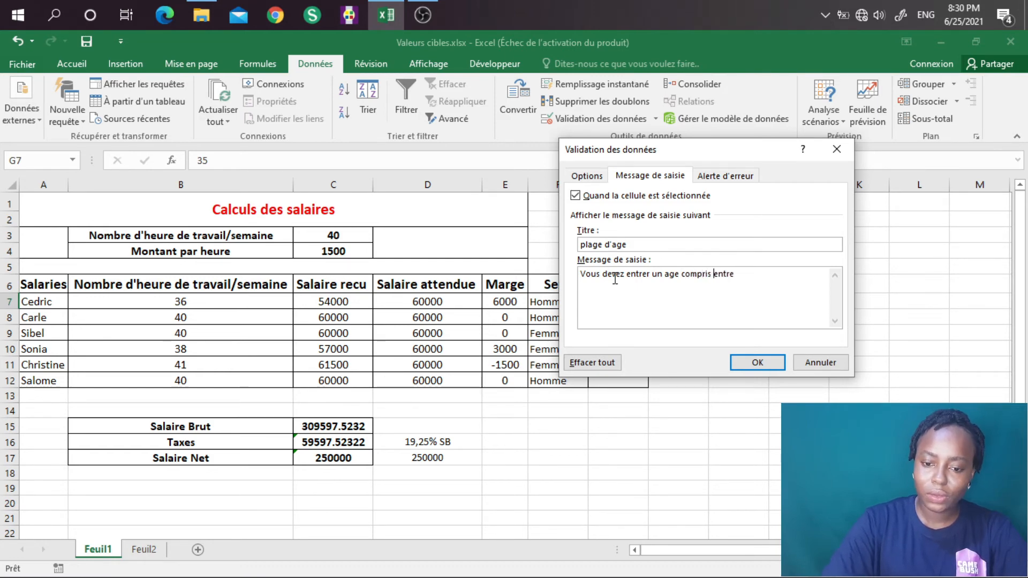
key("Right")
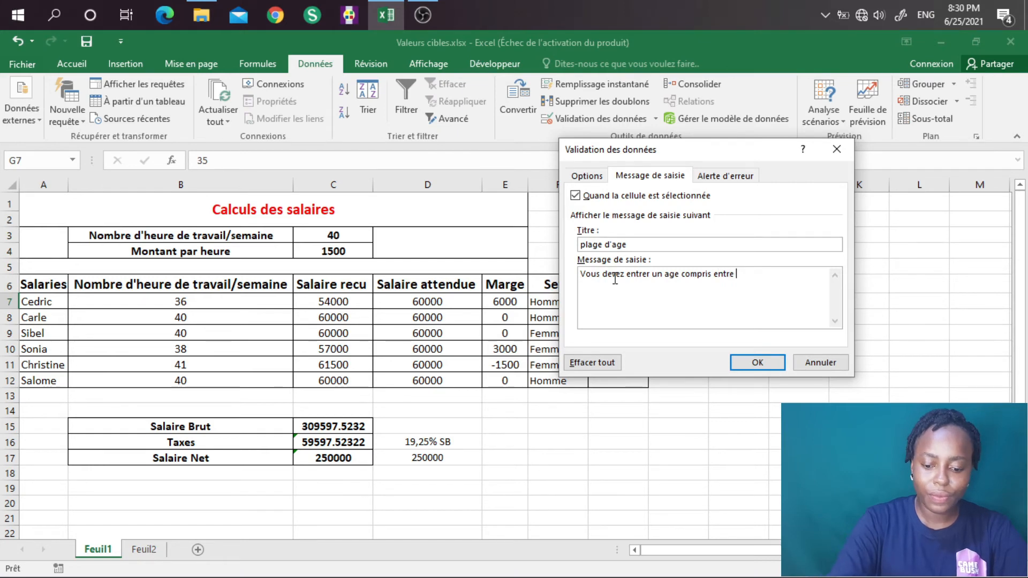
type("20 et 40")
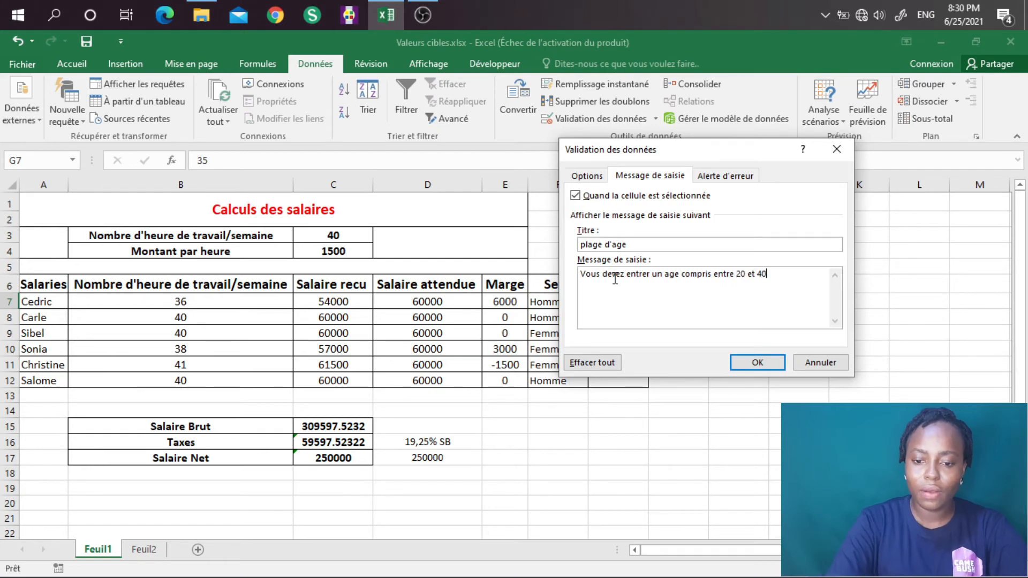
left_click(768, 360)
left_click(608, 318)
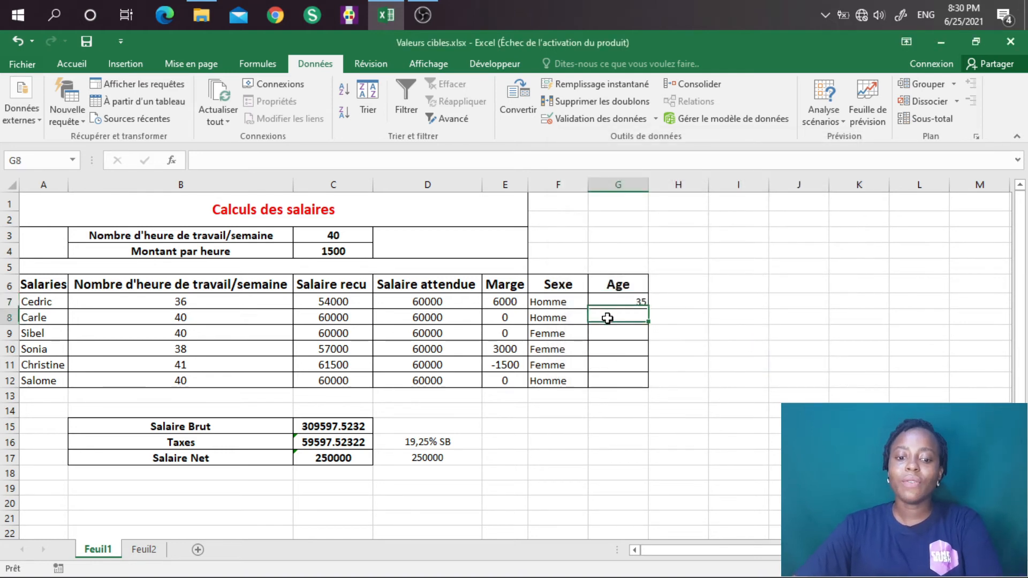
left_click(638, 300)
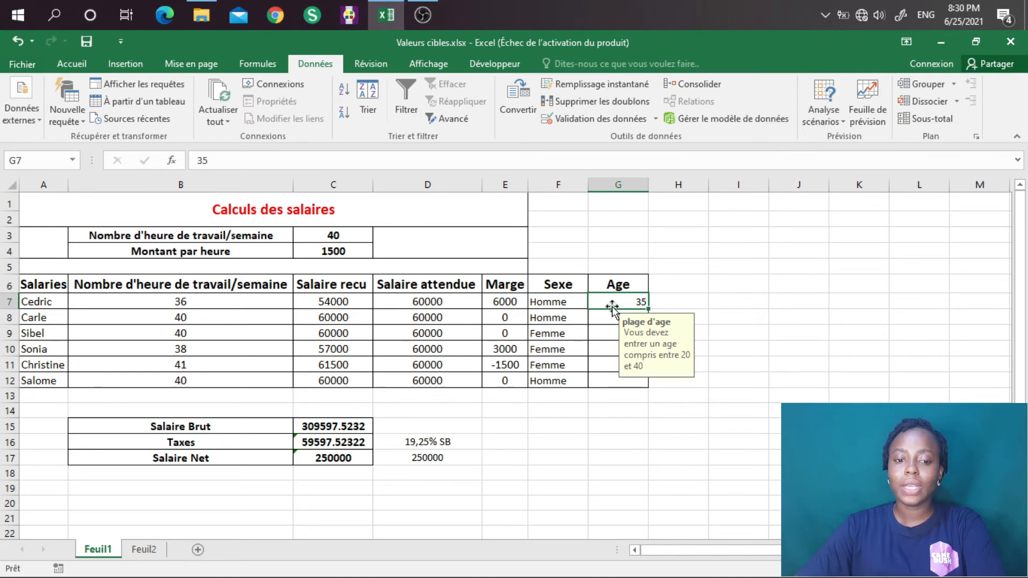
Give cell G7's validation an error alert of style Avertissement titled "Valeur incorrecte" and apply it.
left_click(600, 118)
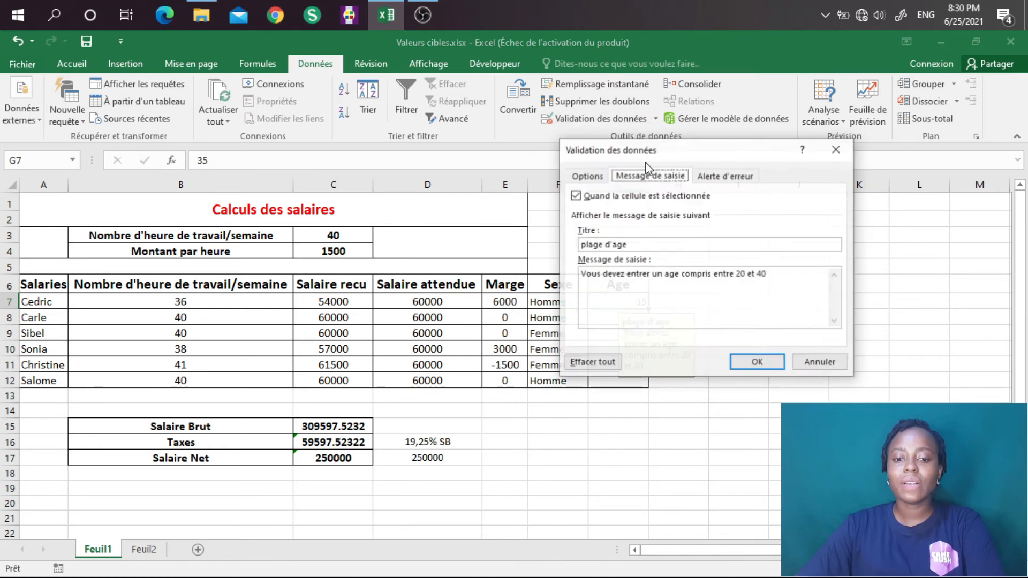
left_click(718, 178)
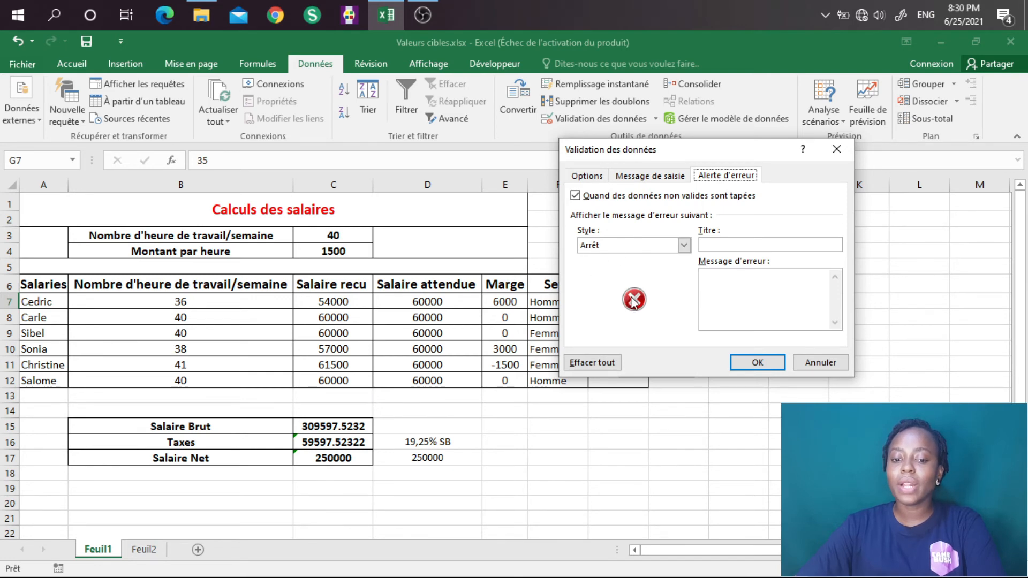
left_click(685, 246)
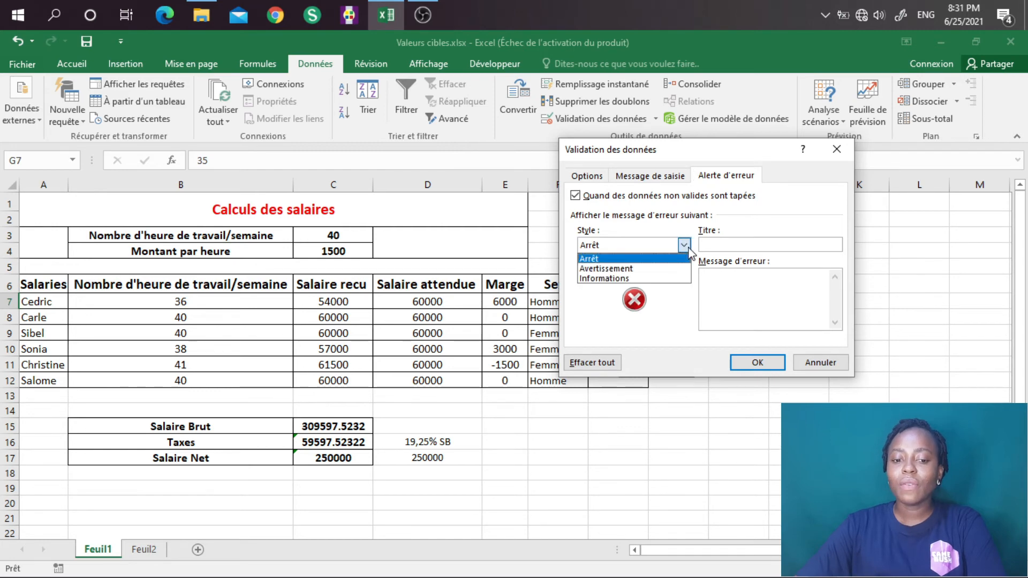
left_click(638, 270)
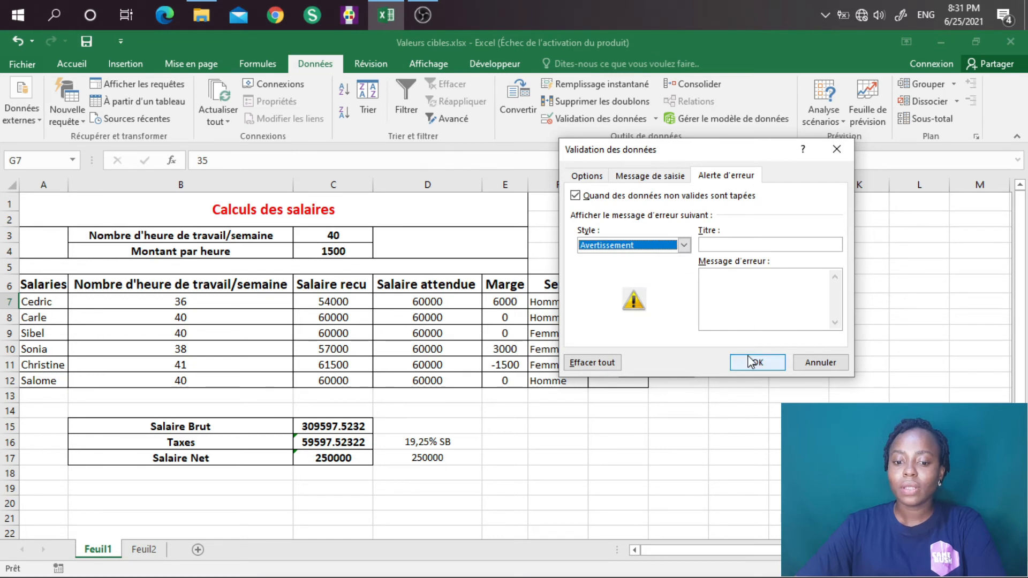
left_click(730, 280)
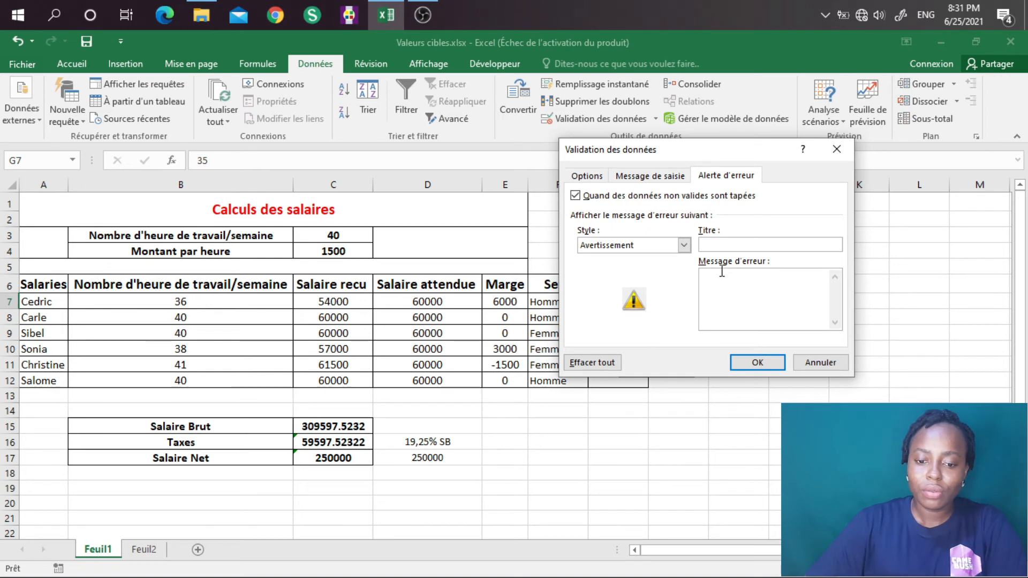
left_click(731, 244)
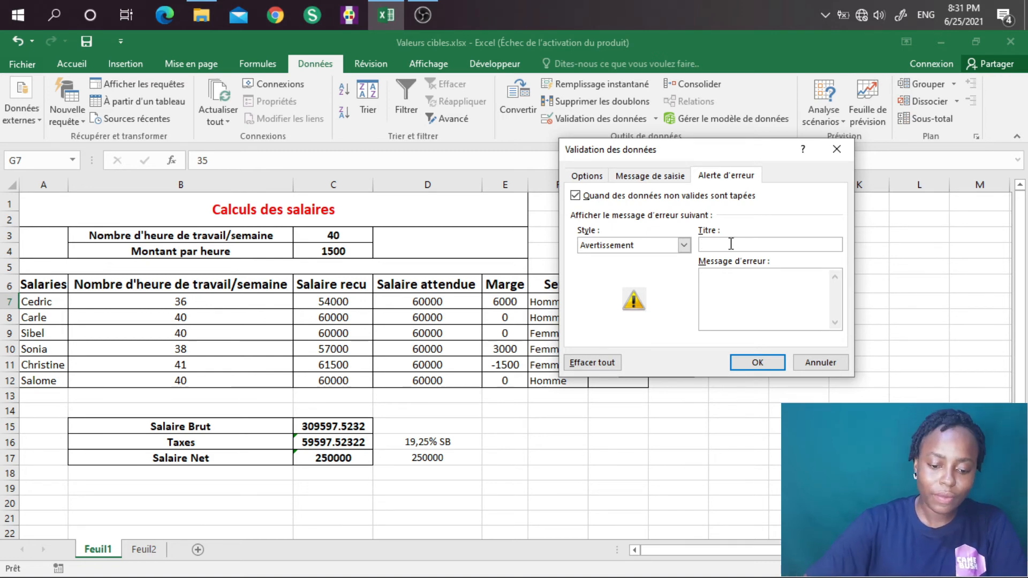
type("Va")
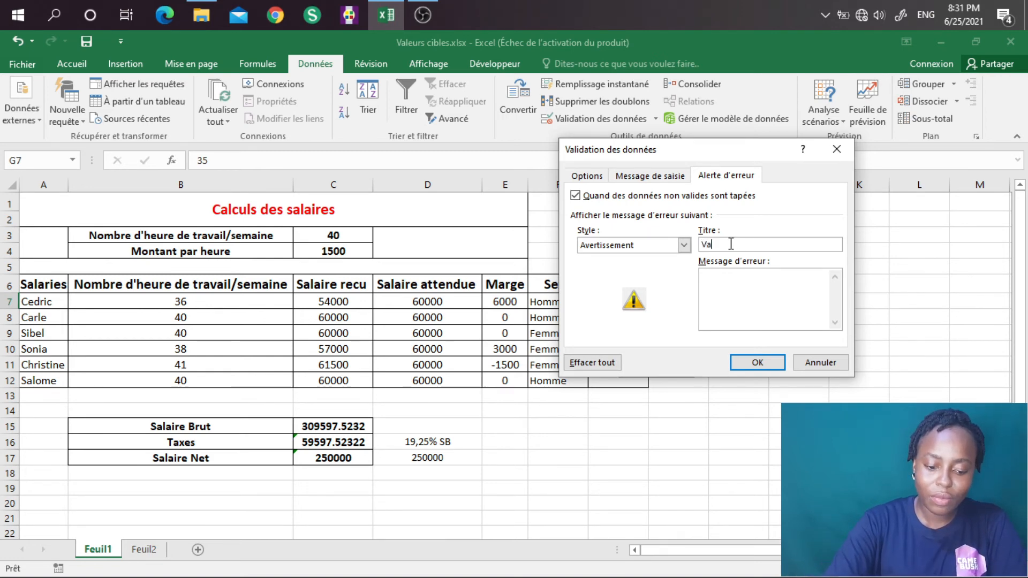
type("leur inc")
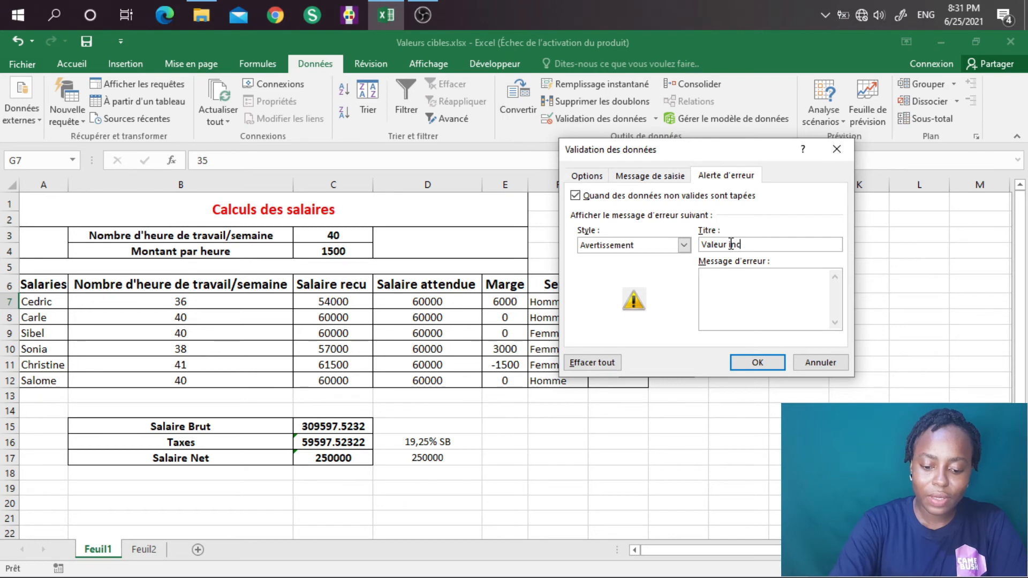
type("orrecte")
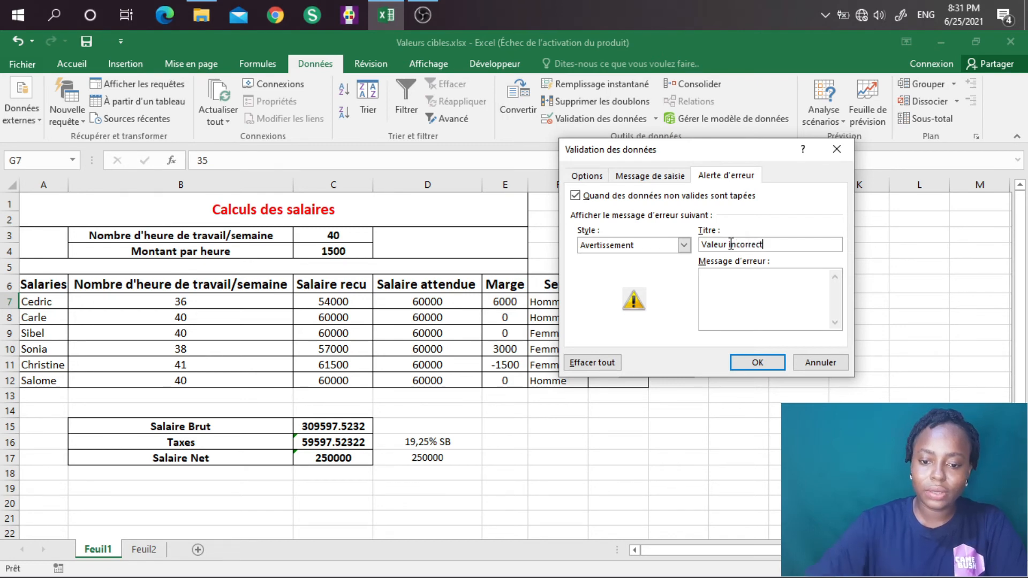
left_click(755, 362)
Clear the age in cell G7 and fill its validation down through G12.
key("Delete")
left_click_drag(648, 309, 644, 378)
left_click(603, 318)
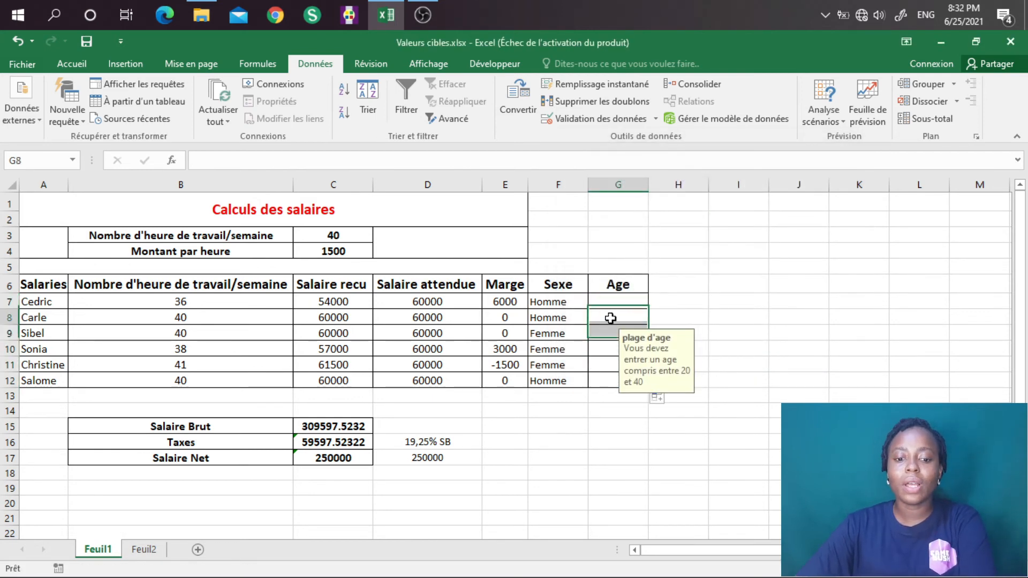
Enter the out-of-range age 17 in cell G7 and choose to keep it despite the validation warning.
left_click(617, 302)
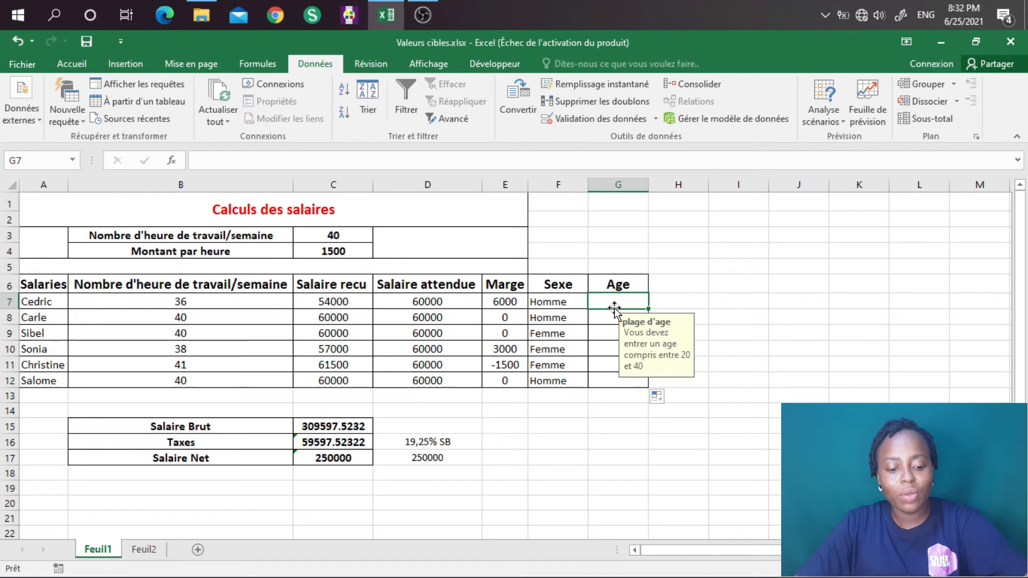
type("17")
key("Return")
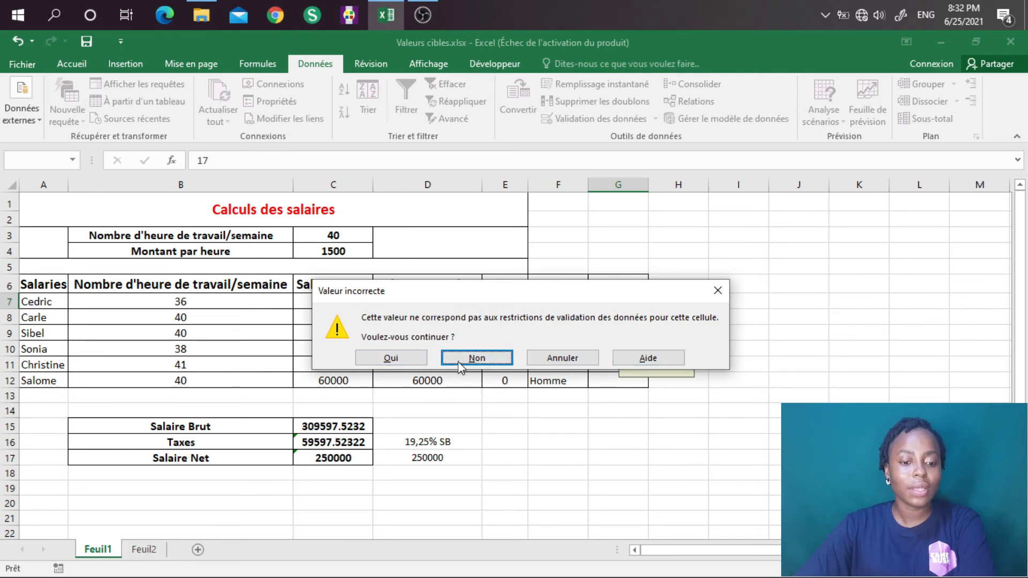
left_click(407, 364)
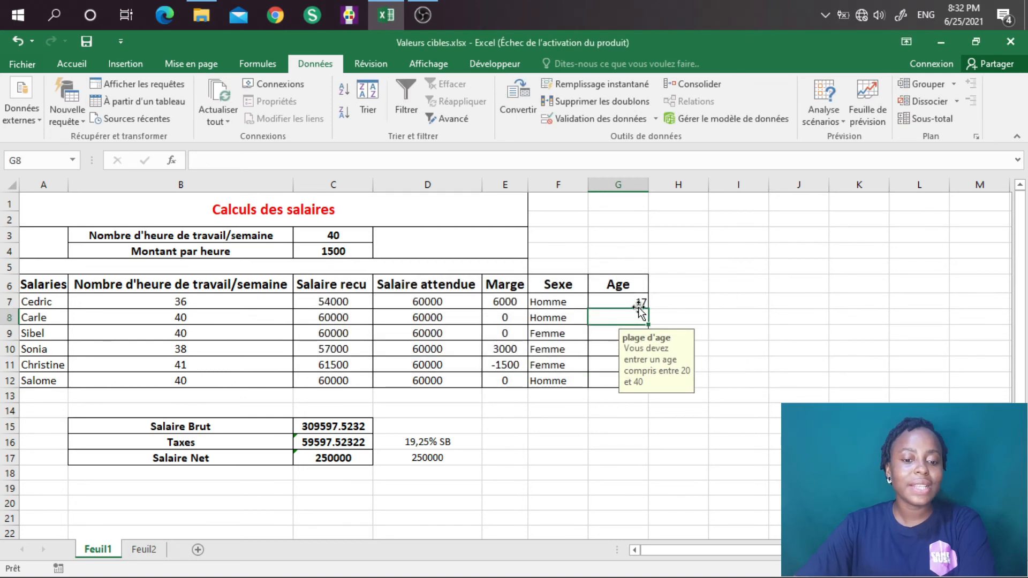
Set the validation error alert style of cell F7 in the Sexe column to Informations and apply it.
left_click(562, 303)
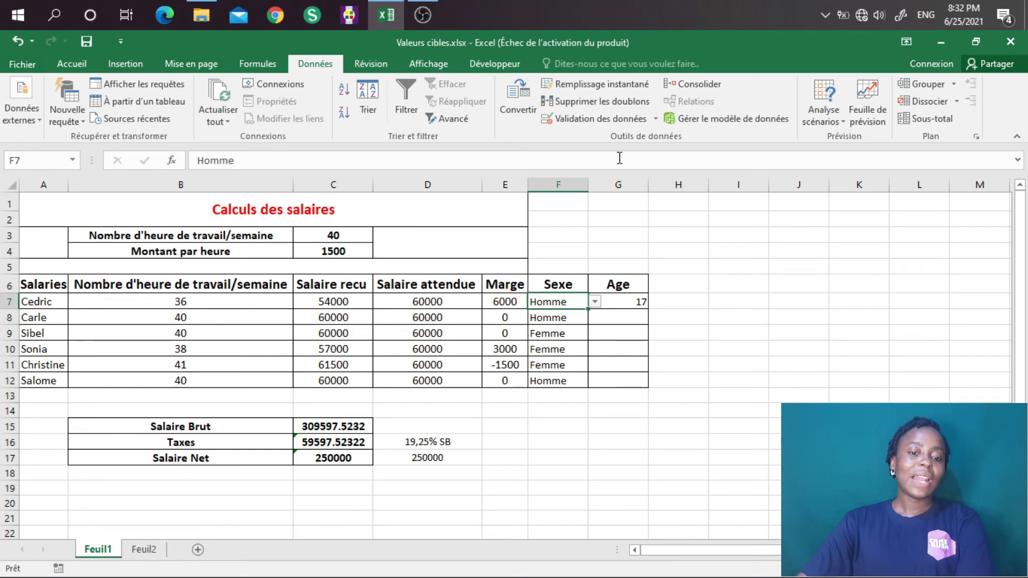
left_click(649, 116)
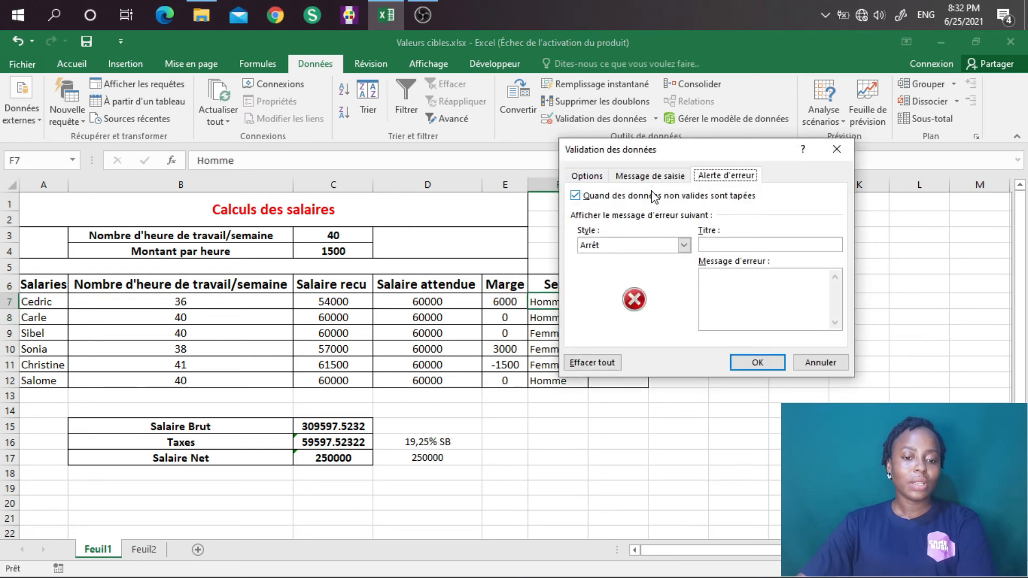
left_click(683, 246)
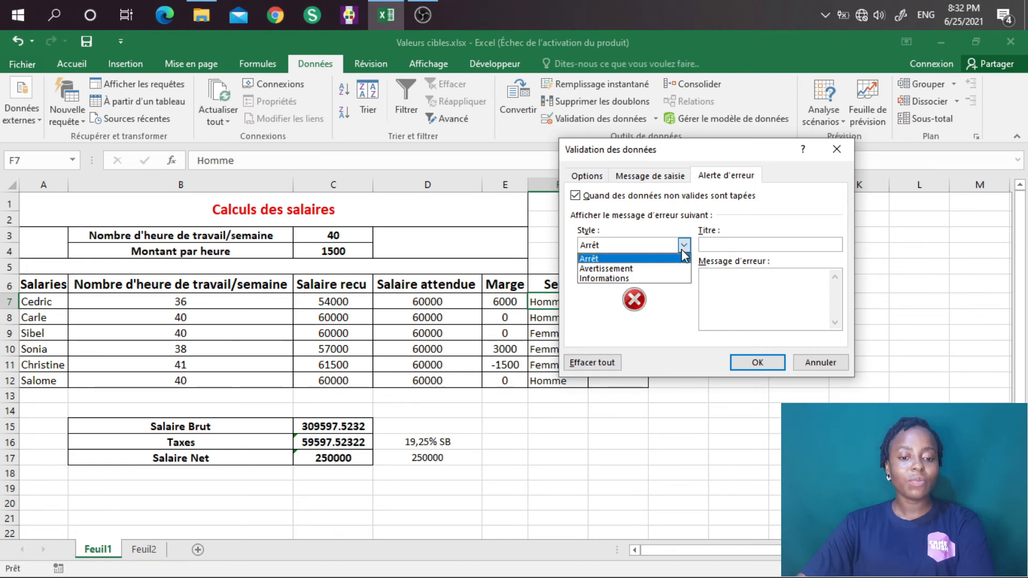
left_click(629, 280)
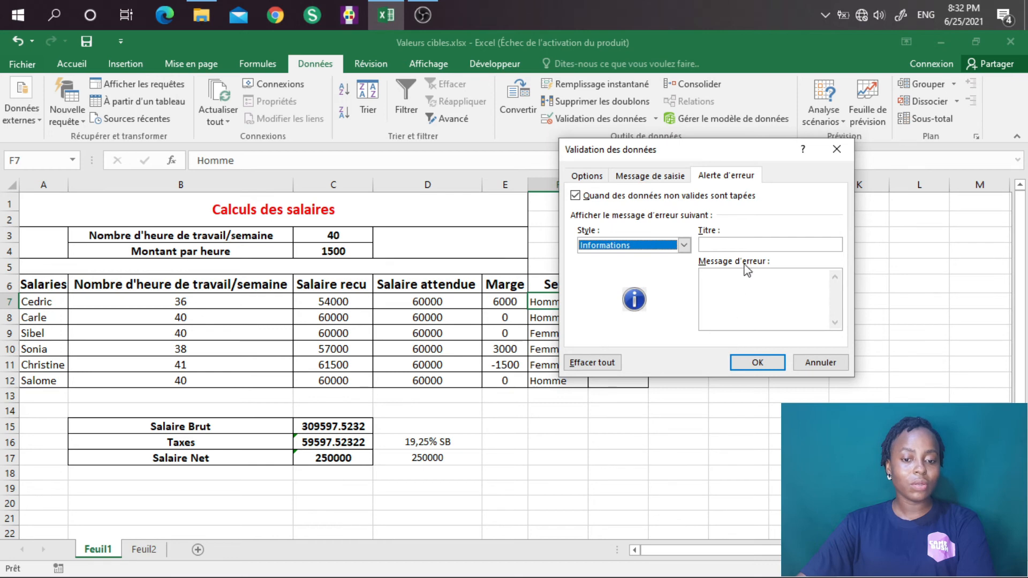
left_click(755, 363)
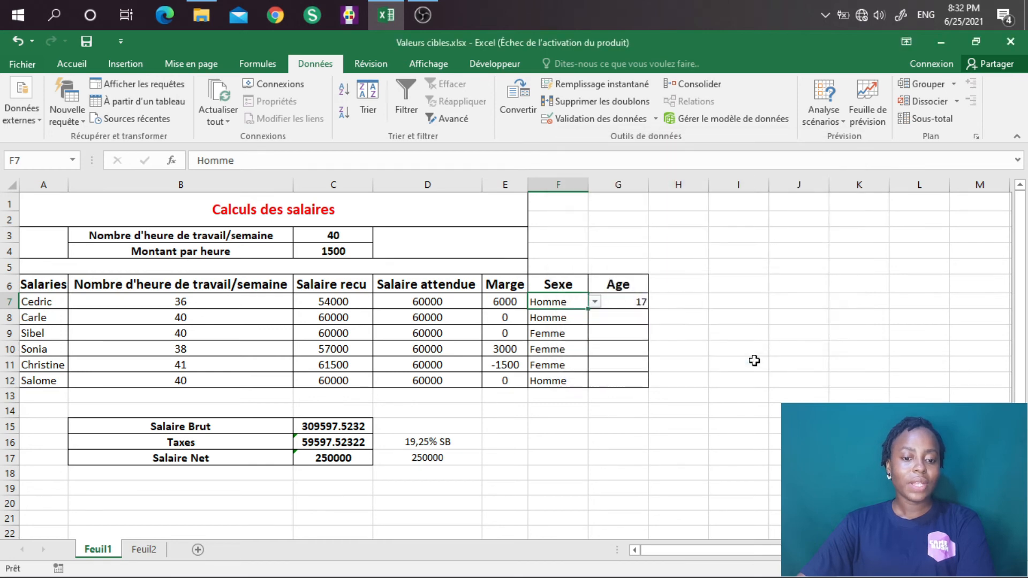
Check the choice list of cell F8 in the Sexe column, leaving its value as is.
left_click(557, 316)
left_click(595, 318)
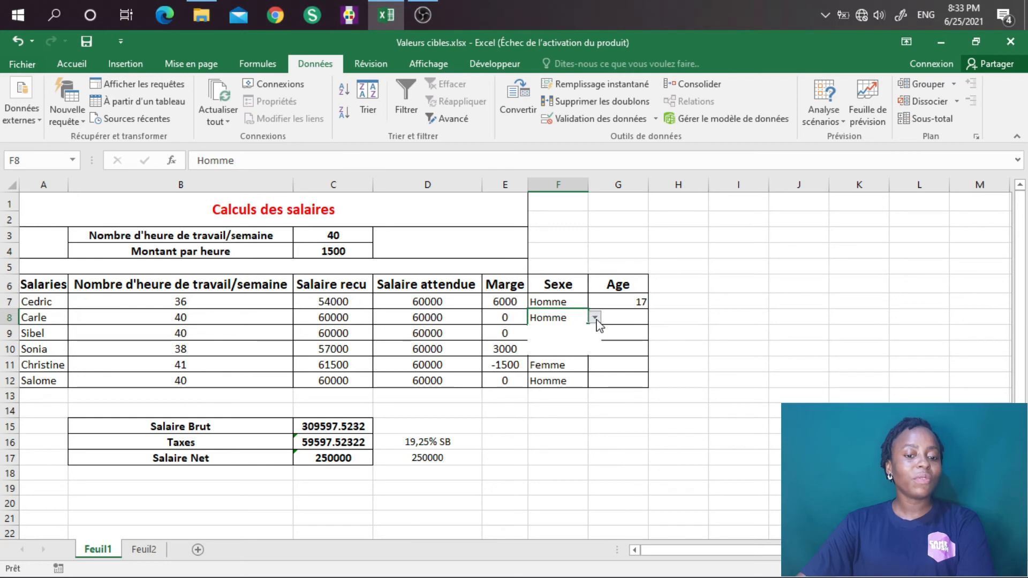
left_click(565, 305)
left_click(565, 303)
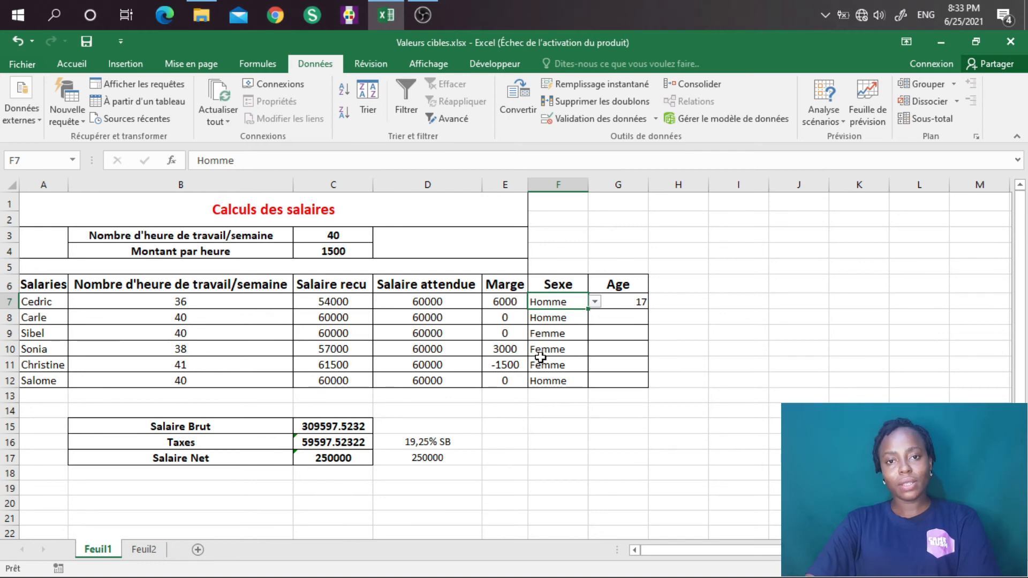
left_click(503, 418)
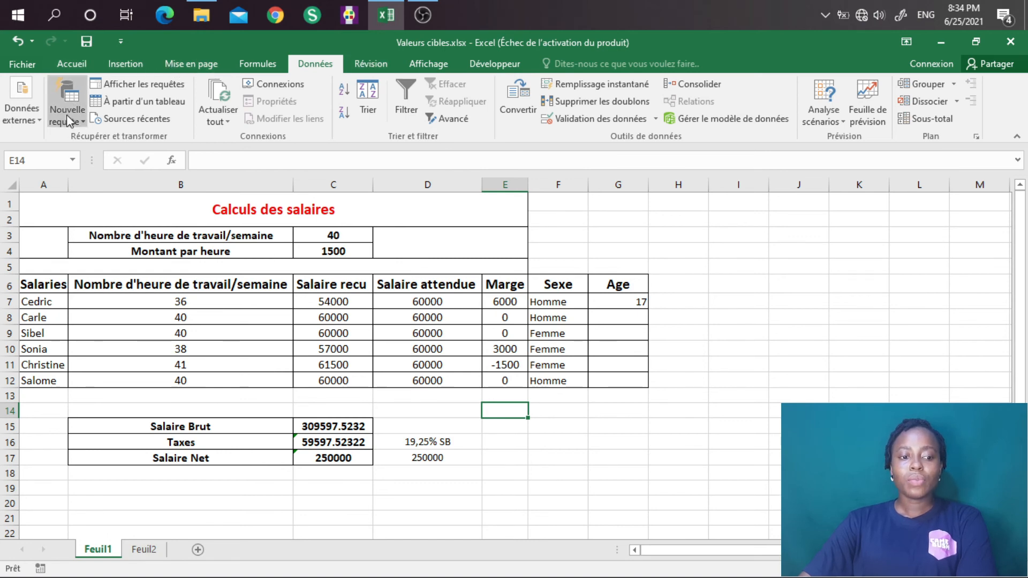
Turn off the Verrouillée protection option for the cell ranges A1:E4 and B15:D17.
left_click(72, 64)
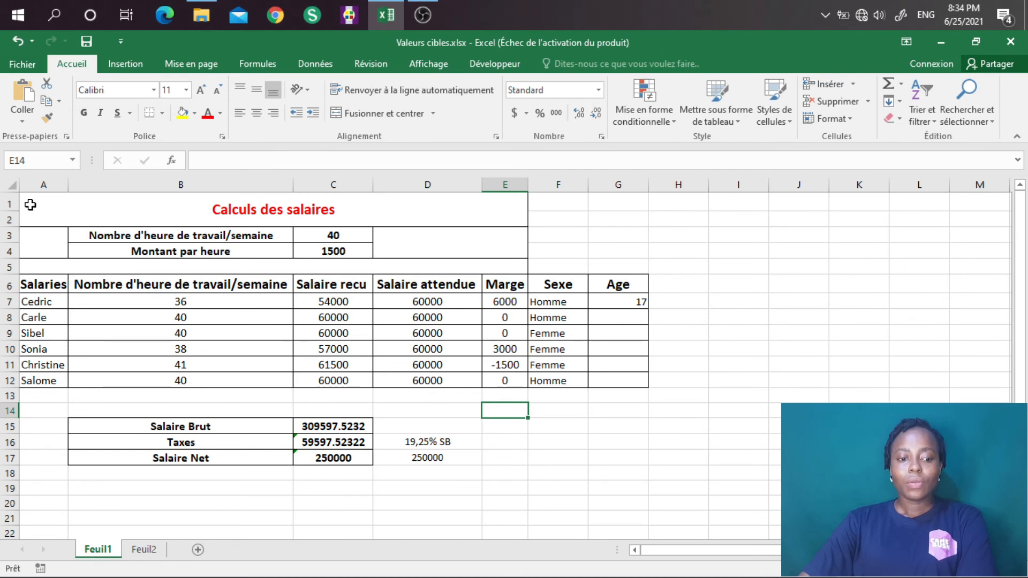
left_click_drag(30, 205, 444, 251)
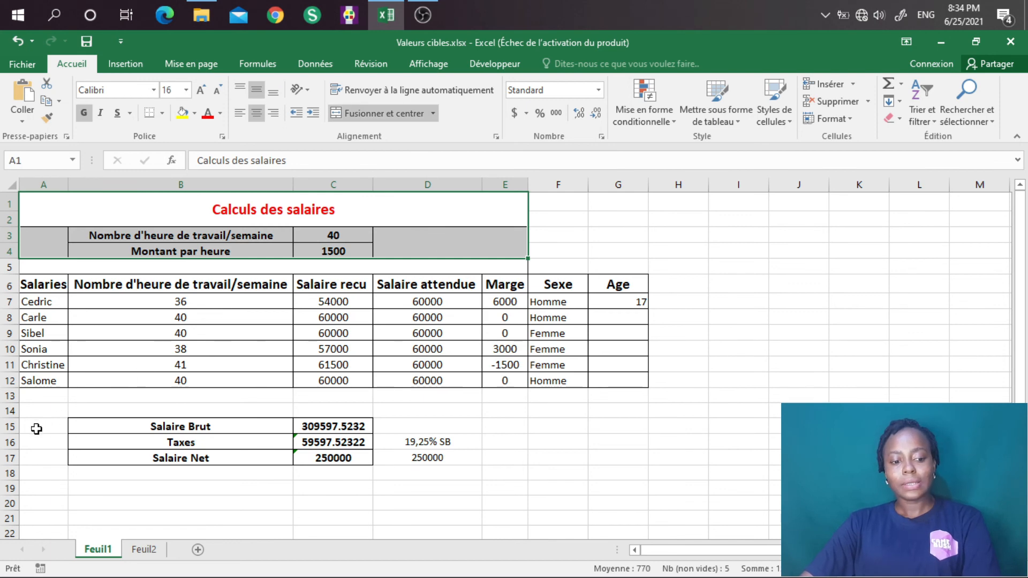
left_click_drag(37, 423, 445, 461)
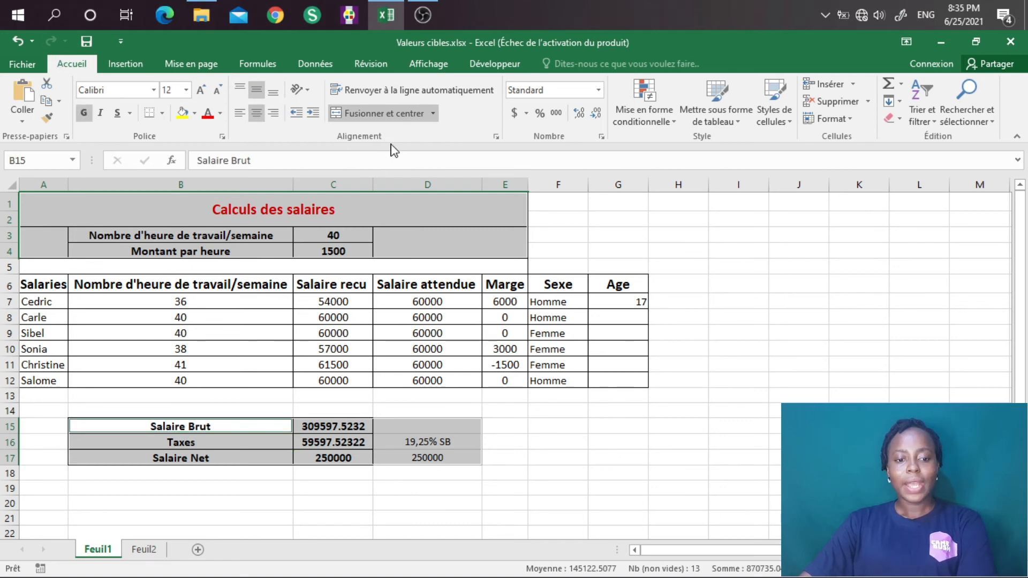
left_click(497, 137)
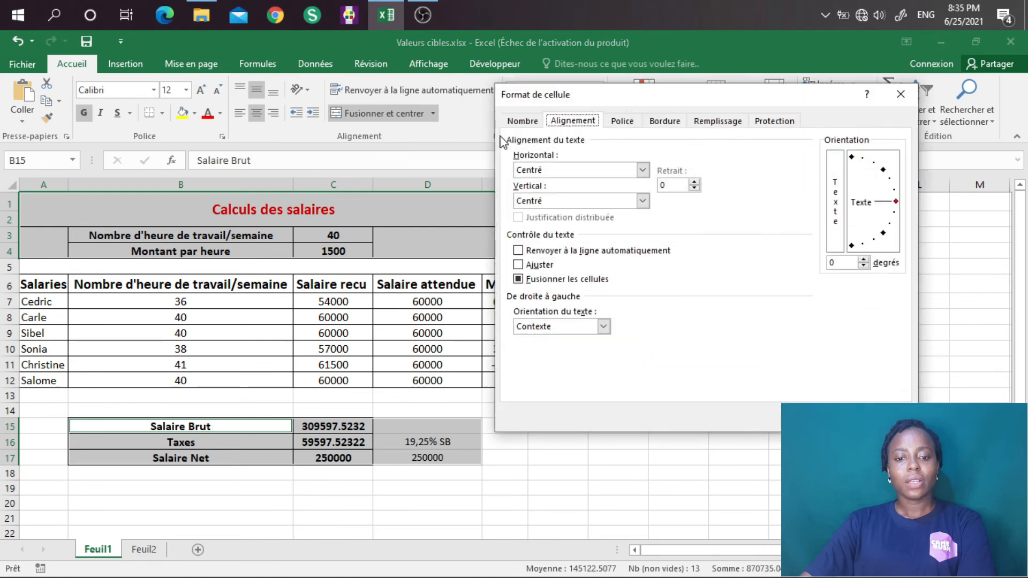
left_click(786, 122)
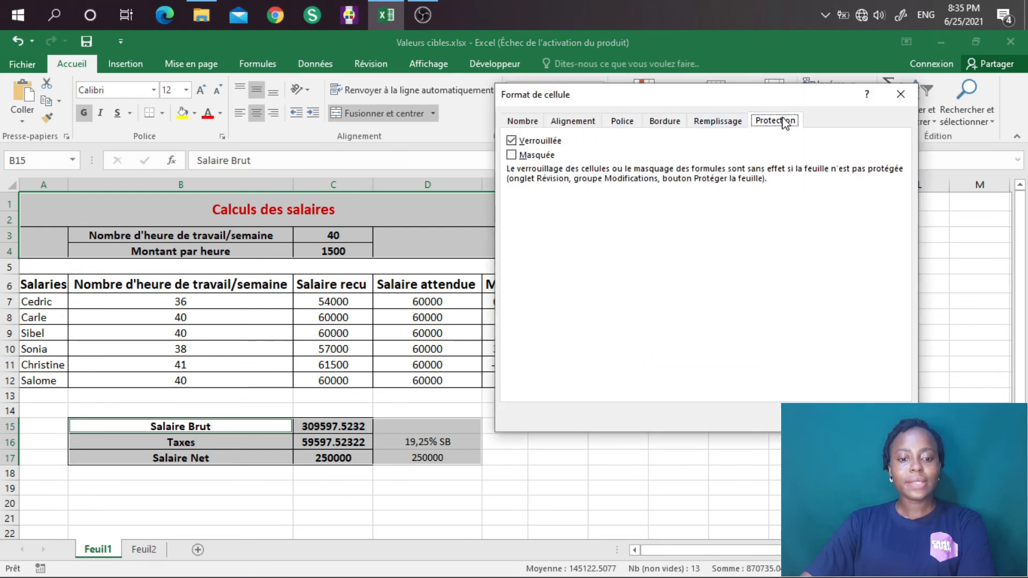
left_click(513, 142)
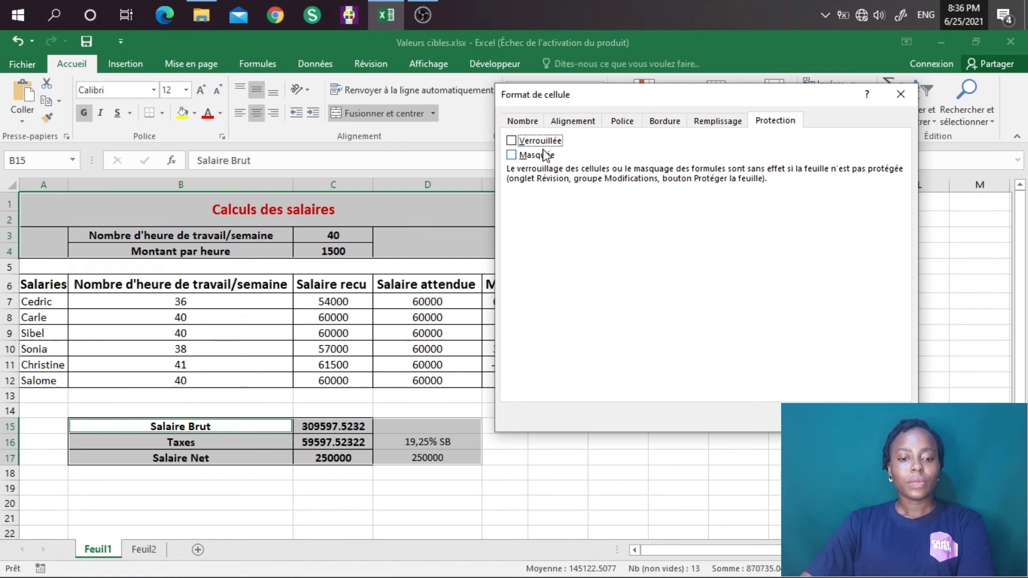
left_click(820, 418)
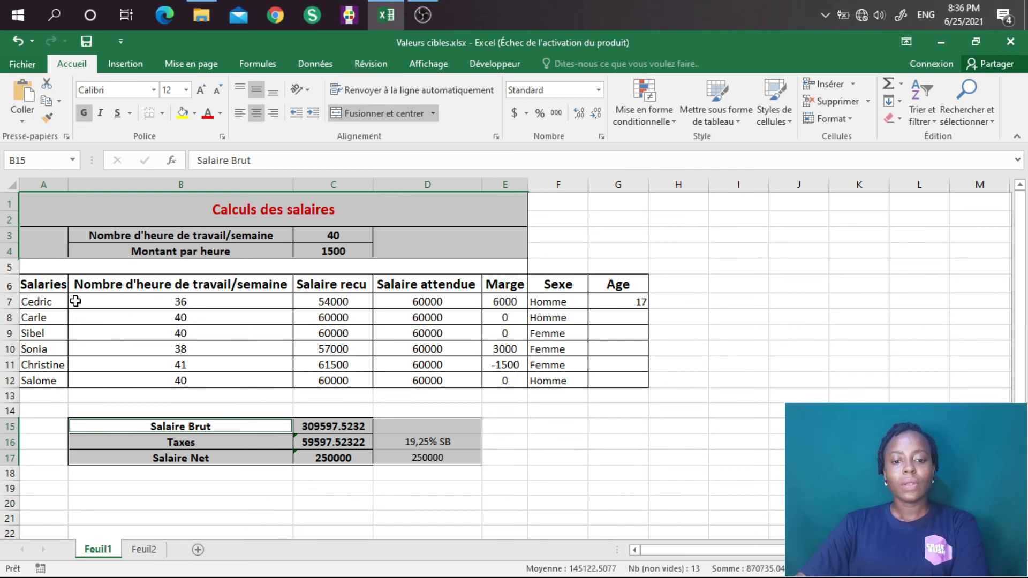
Protect the sheet, allowing only selection of unlocked cells, and enter and confirm the protection password.
left_click(43, 282)
left_click(375, 66)
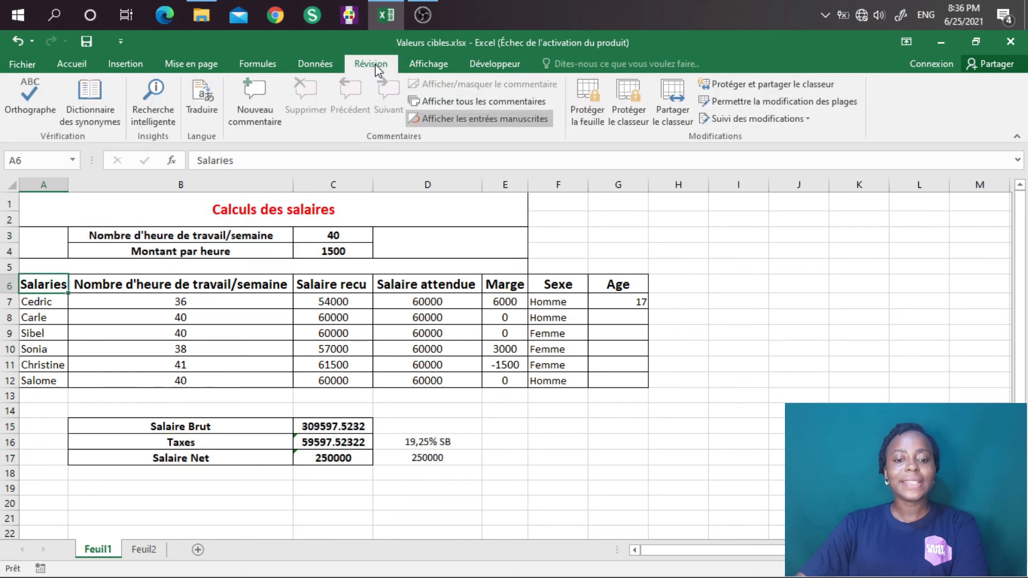
left_click(594, 117)
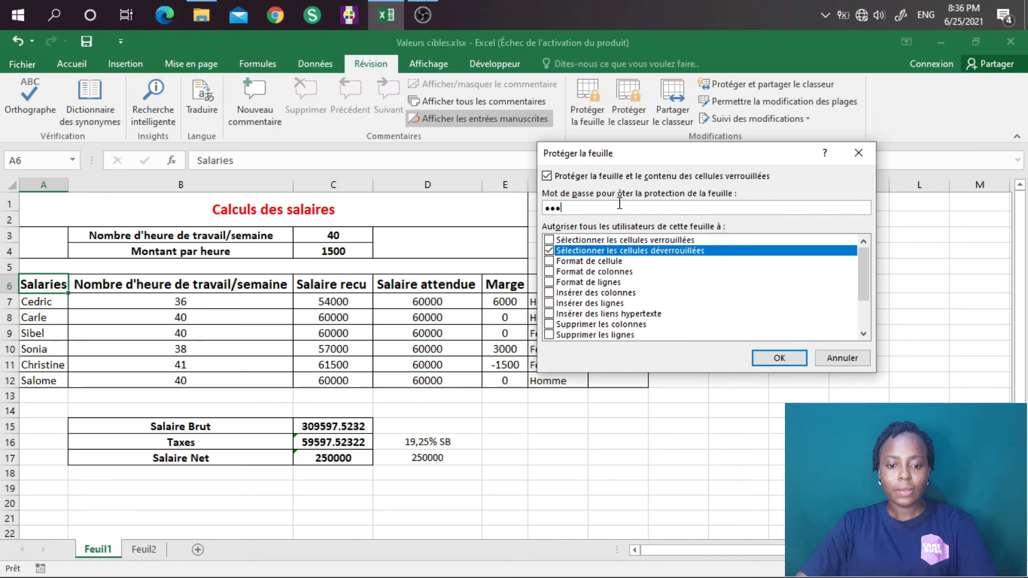
left_click(779, 359)
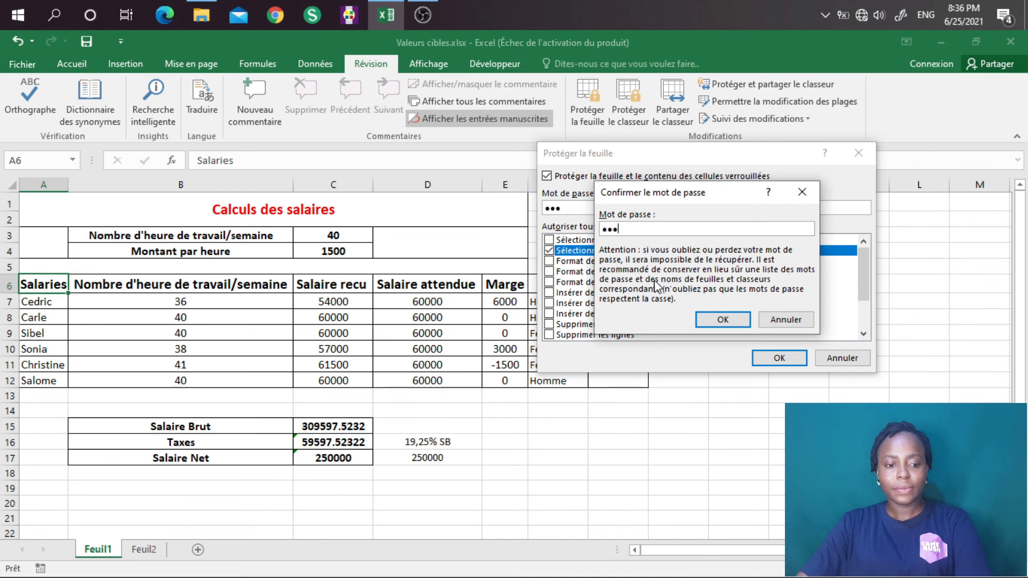
left_click(718, 319)
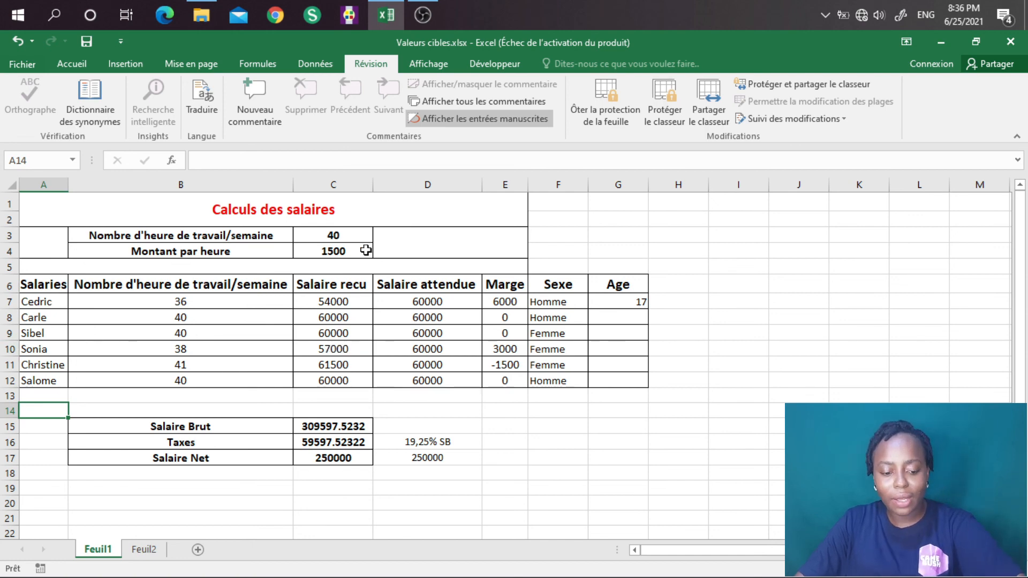
Set the weekly working hours in the unlocked cell C3 to 50 to test the sheet protection.
left_click(347, 237)
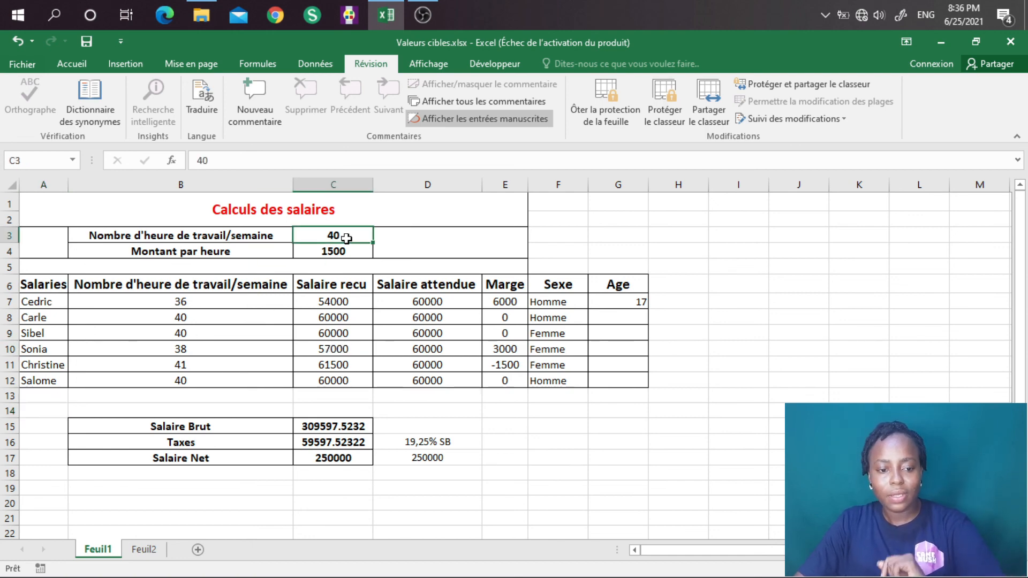
type("50")
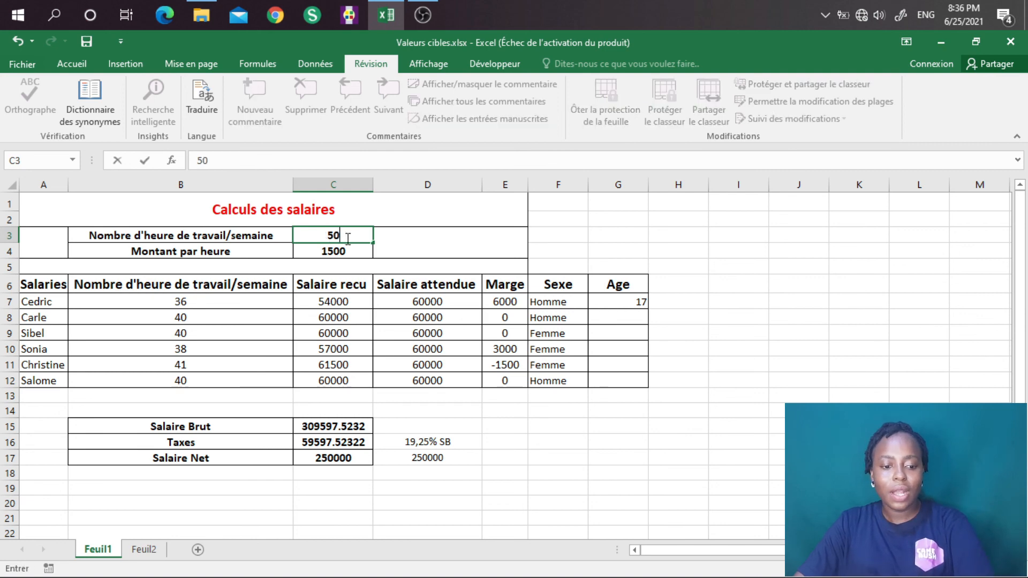
key("Return")
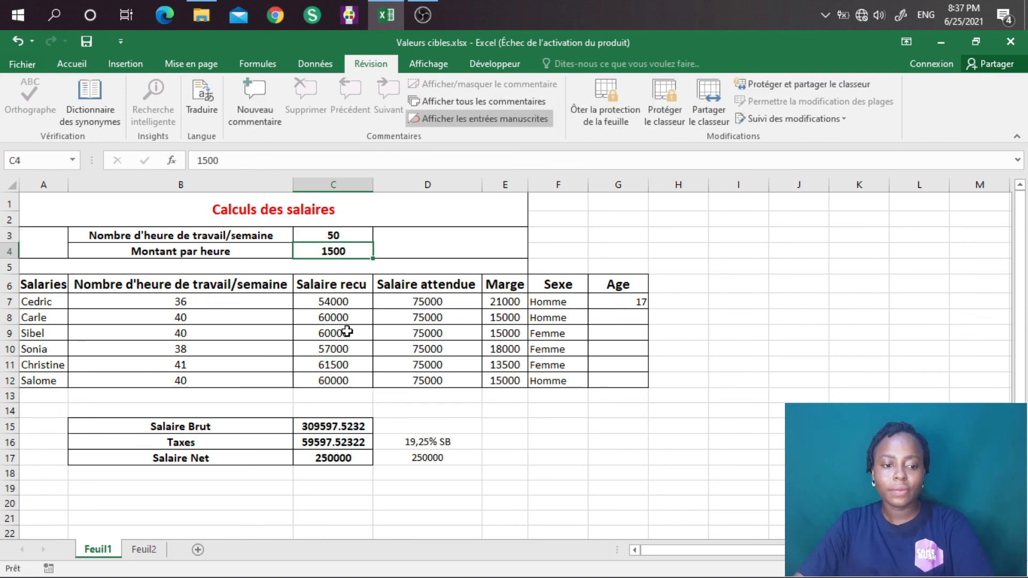
Open the Taxes formula in unlocked cell C16 for editing to test access, and leave it as is.
left_click(340, 445)
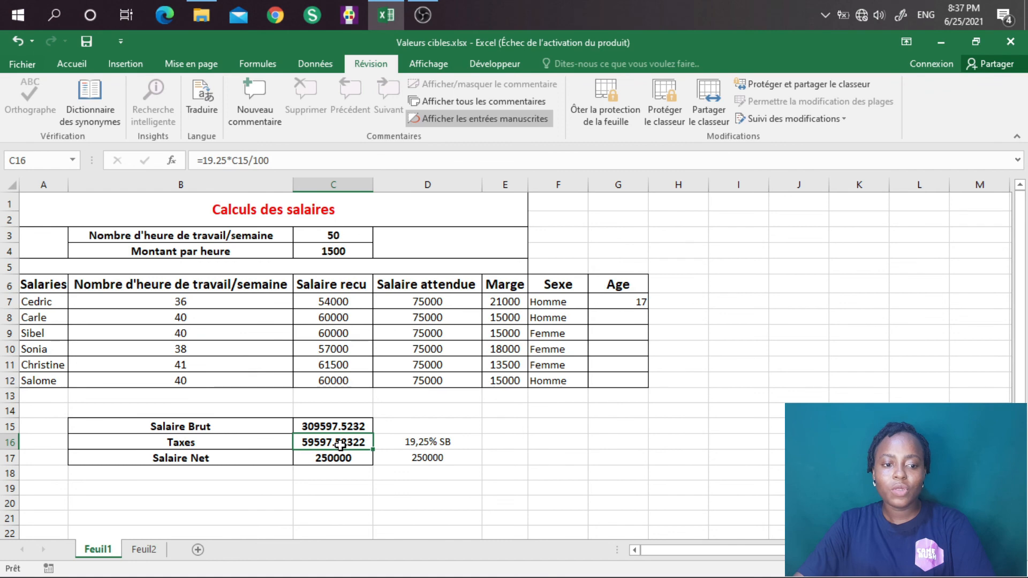
left_click(245, 160)
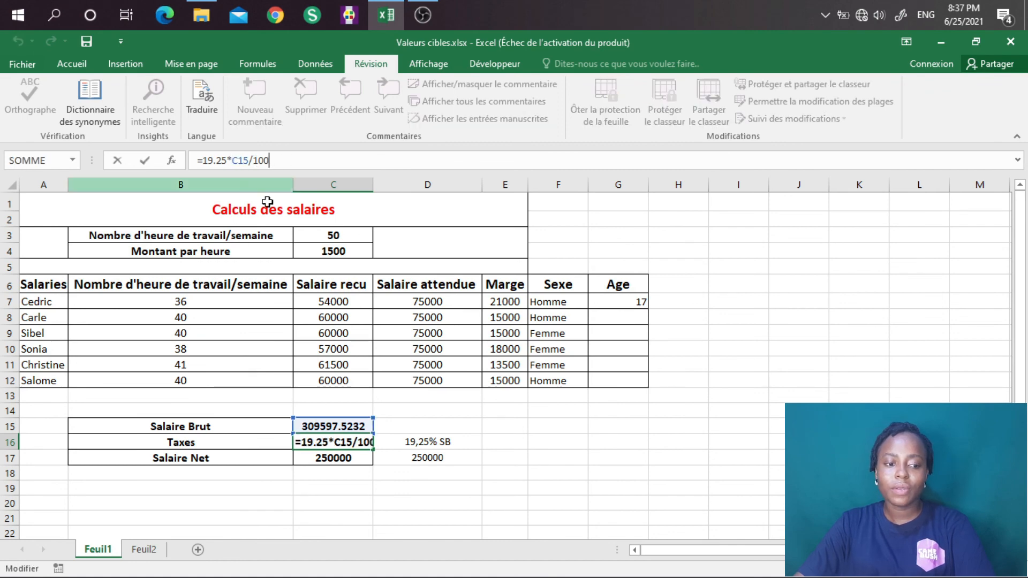
key("Escape")
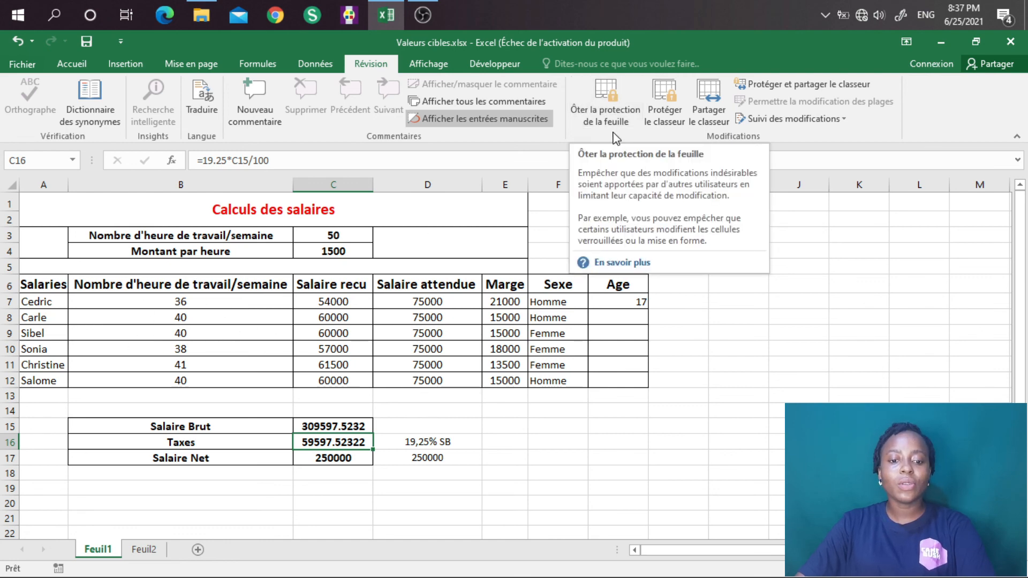
Remove the sheet protection by entering the protection password.
left_click(598, 123)
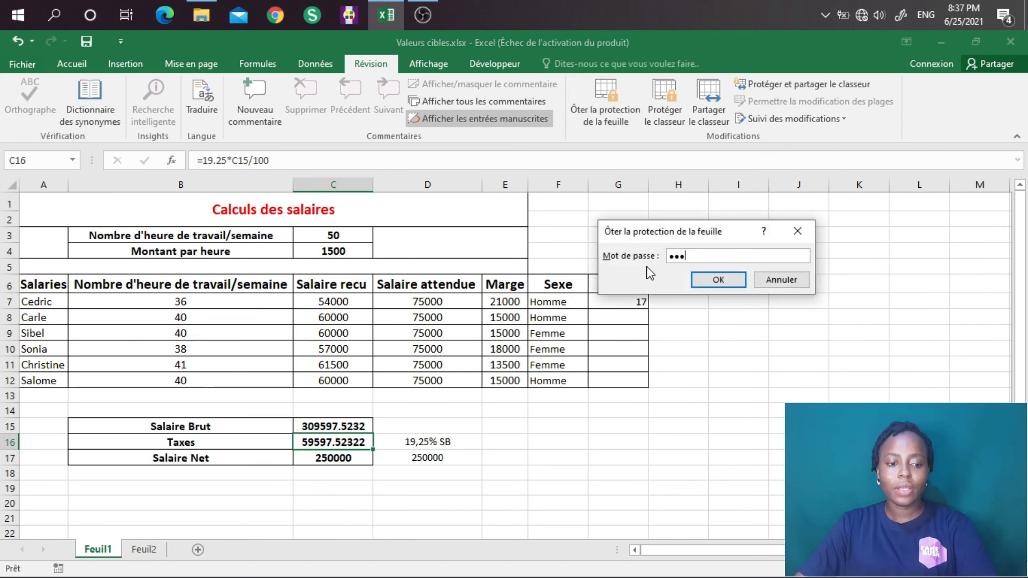
left_click(729, 281)
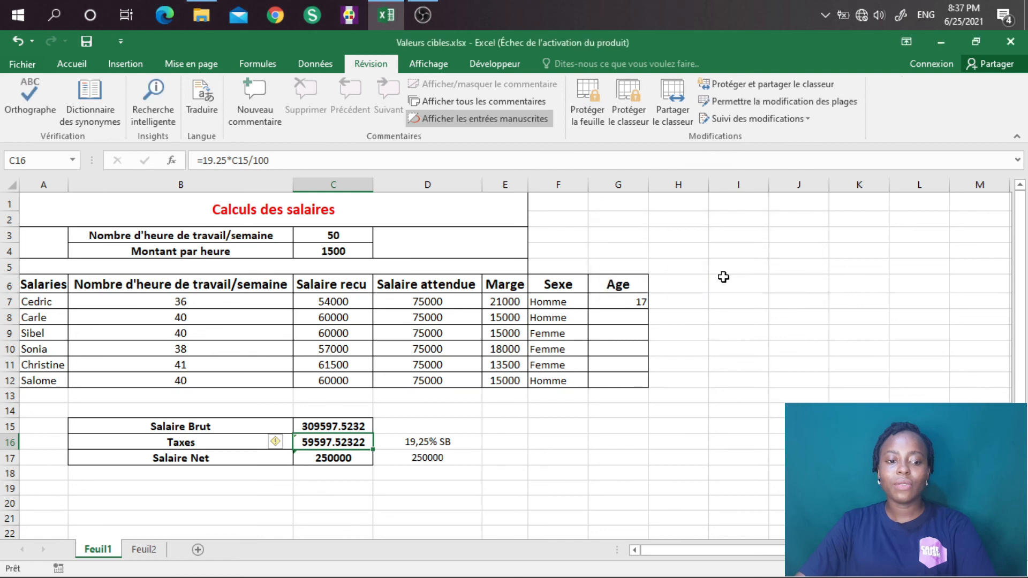
Test access to cells in the weekly hours, Salaire recu and Salaire attendue columns of the salary table.
left_click(221, 319)
left_click(221, 349)
left_click(335, 353)
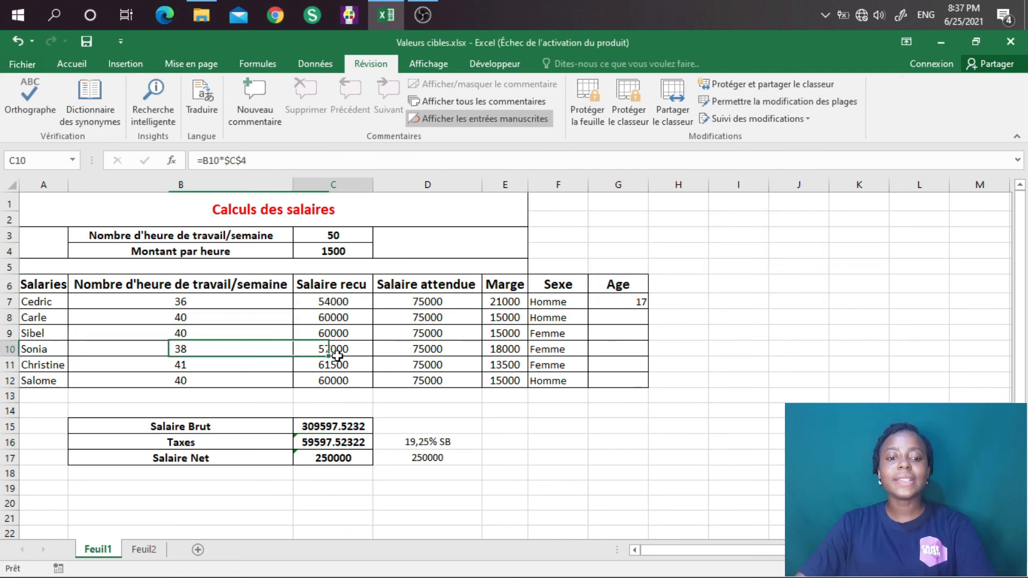
left_click(384, 313)
left_click_drag(482, 324, 476, 339)
left_click(468, 351)
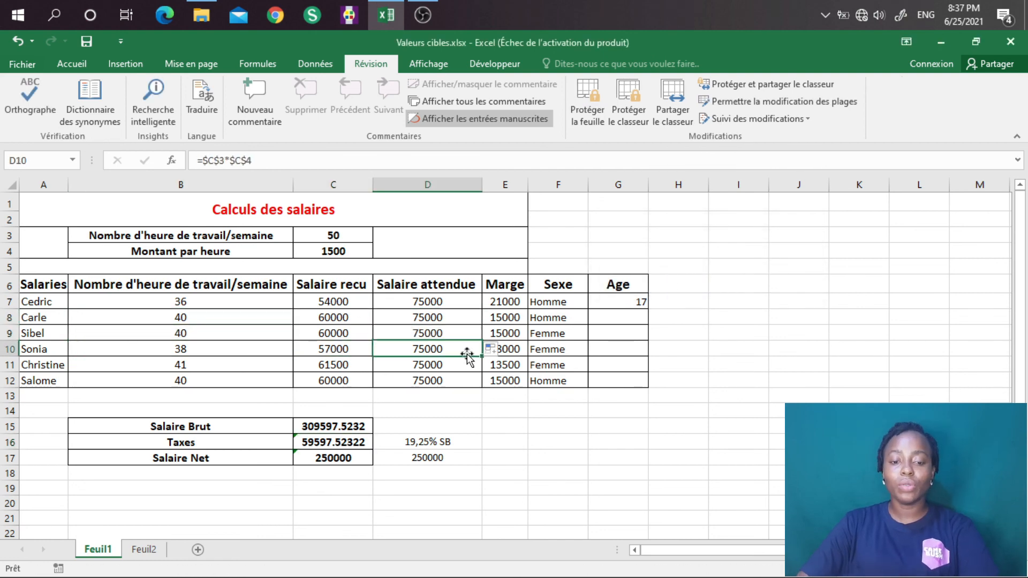
left_click(413, 316)
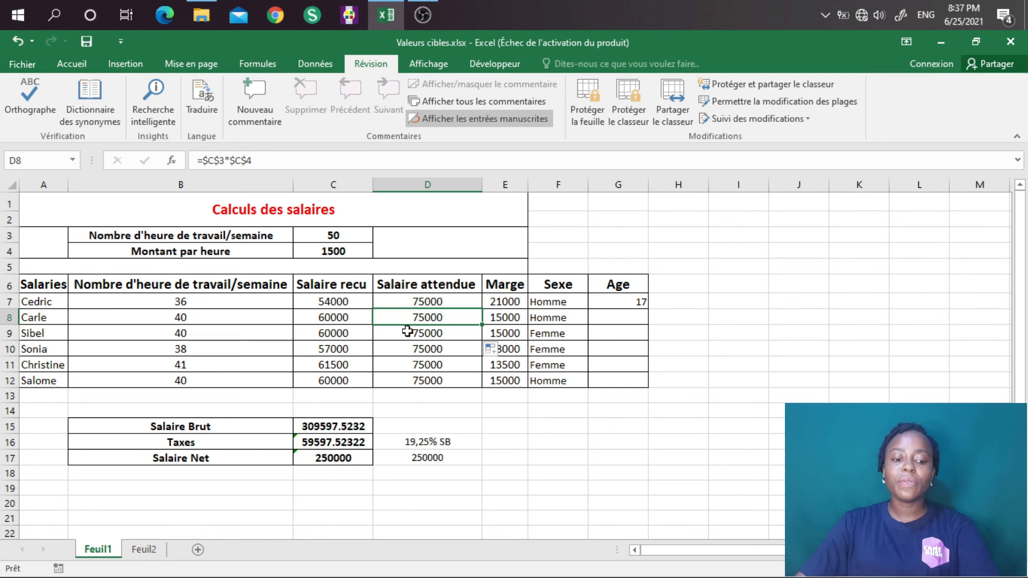